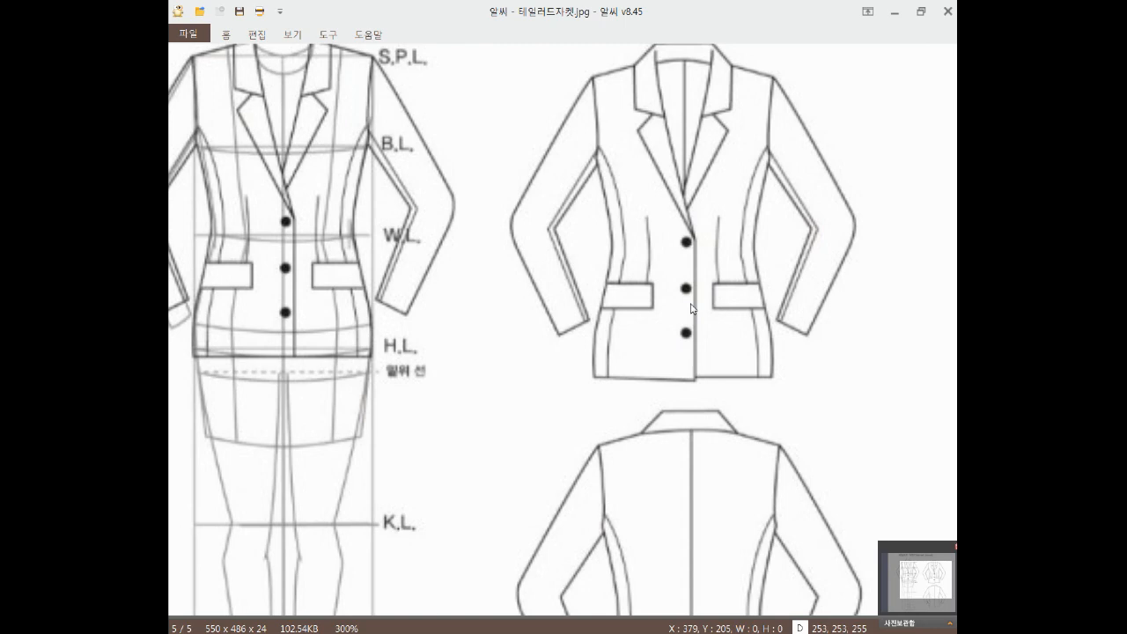
Step: Examine the tailored jacket reference image, comparing the jacket drawn over the body template with the separate front flat
scroll(335, 357, down, 1)
drag(409, 353, 434, 338)
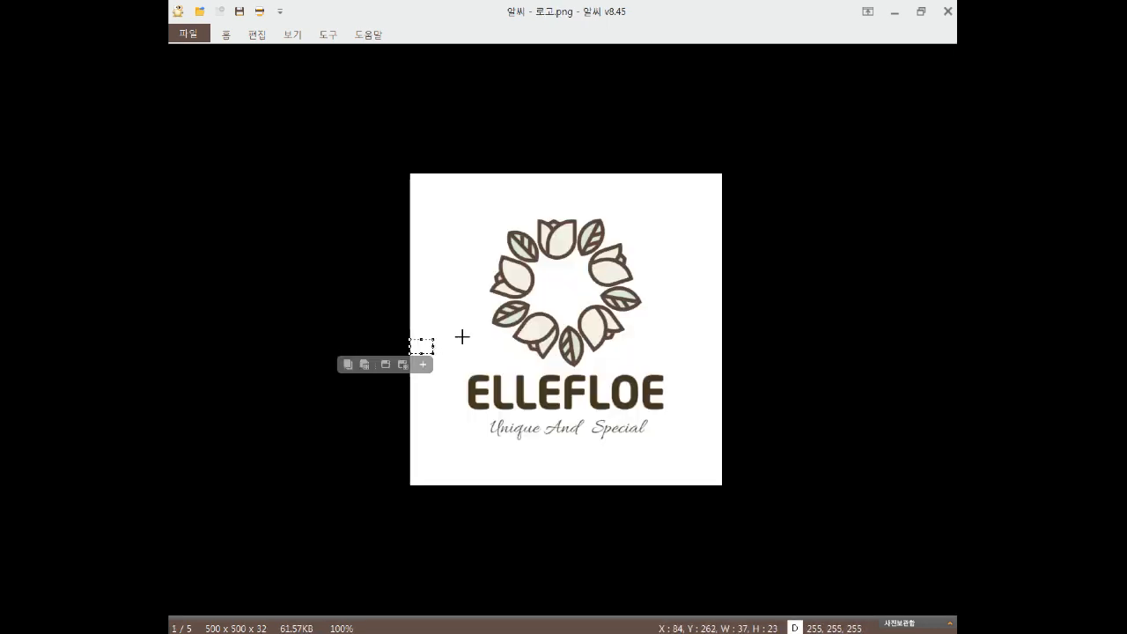
scroll(317, 586, up, 3)
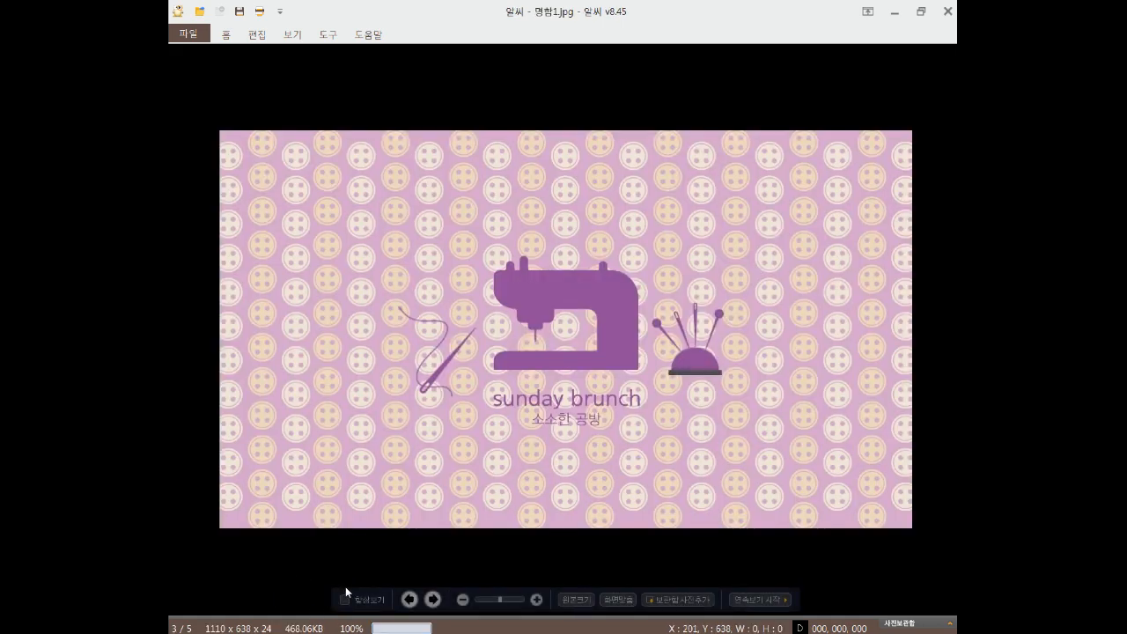
scroll(345, 587, down, 2)
scroll(520, 353, up, 1)
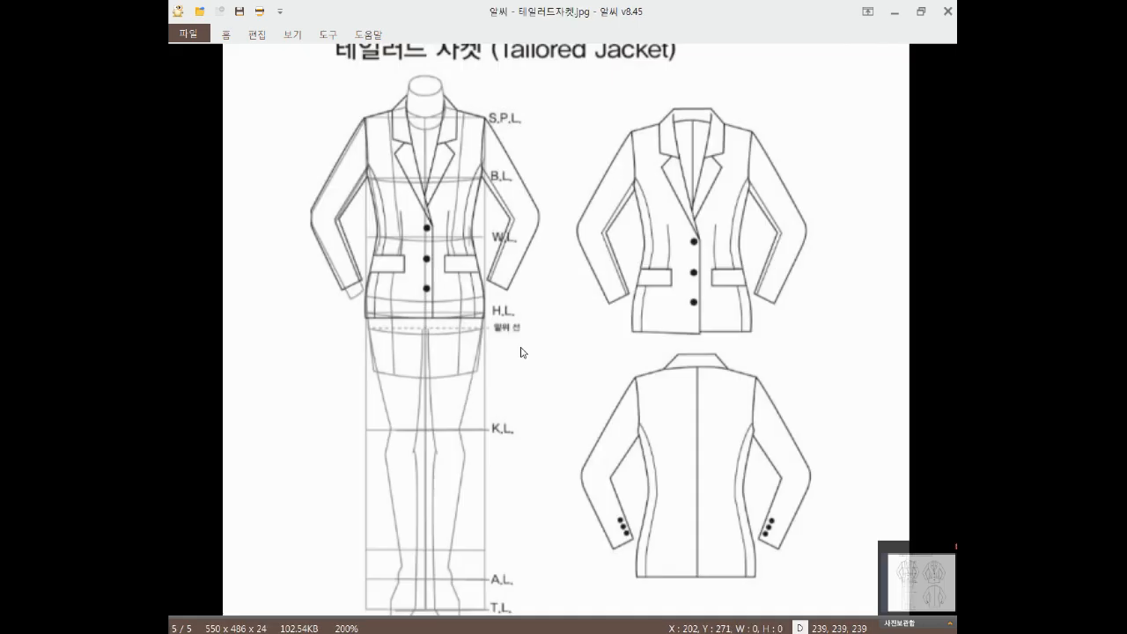
scroll(520, 353, up, 1)
drag(401, 305, 444, 364)
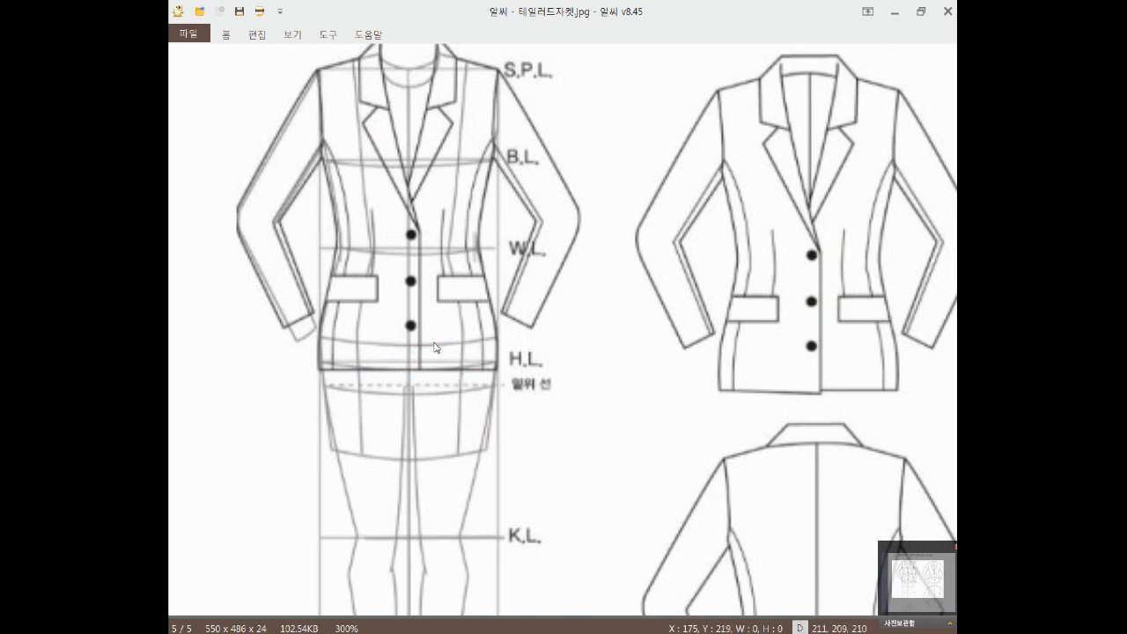
drag(844, 387, 791, 353)
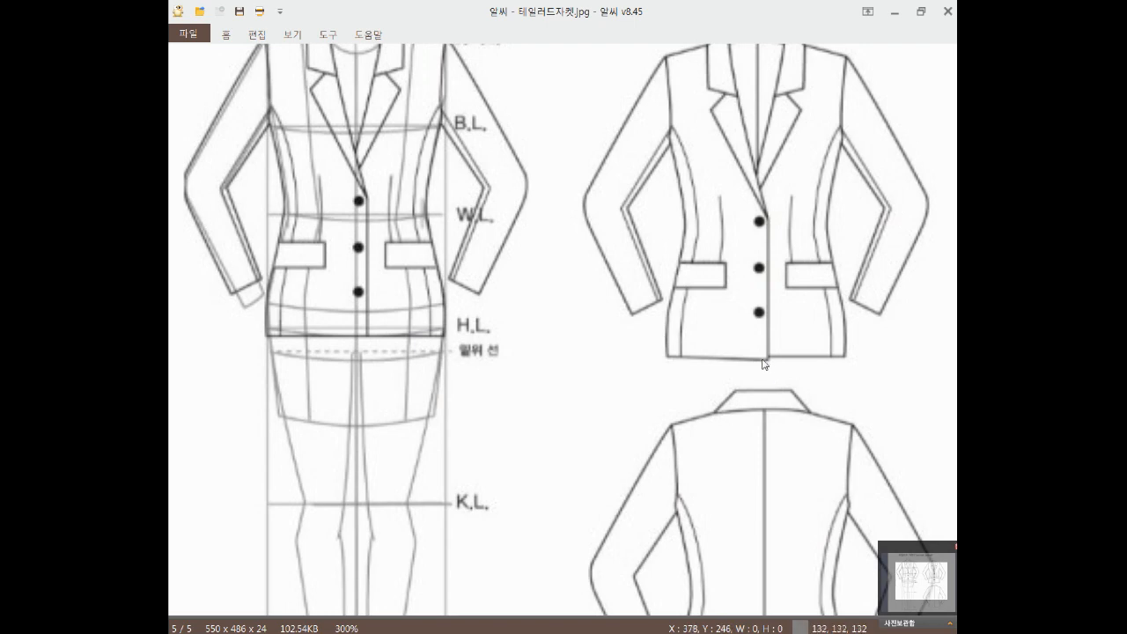
drag(437, 309, 551, 396)
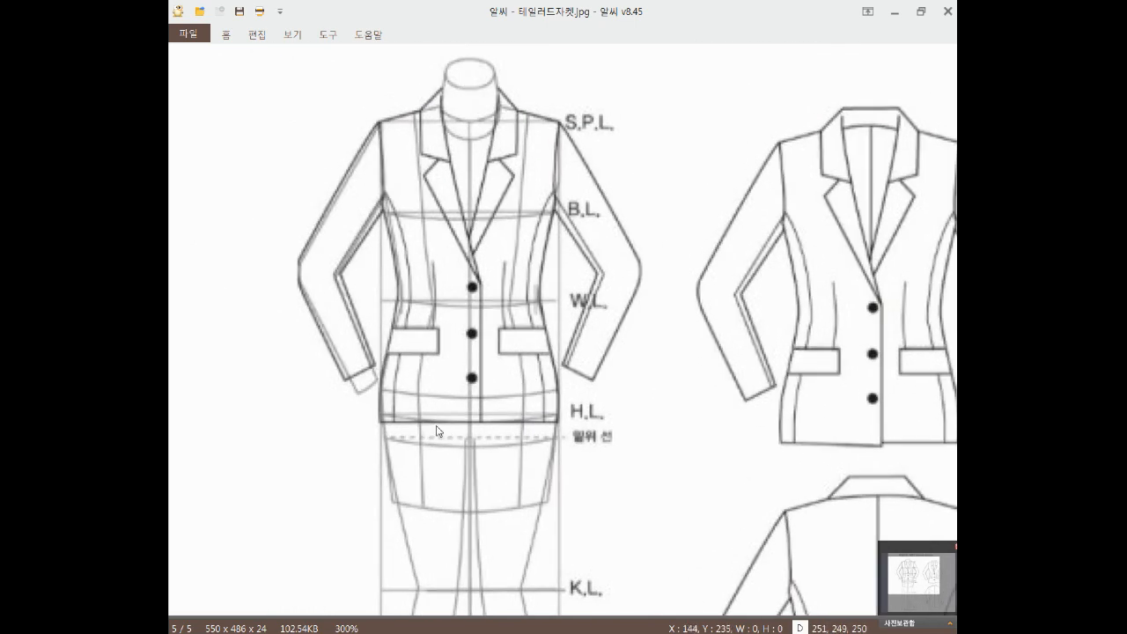
drag(882, 418, 755, 363)
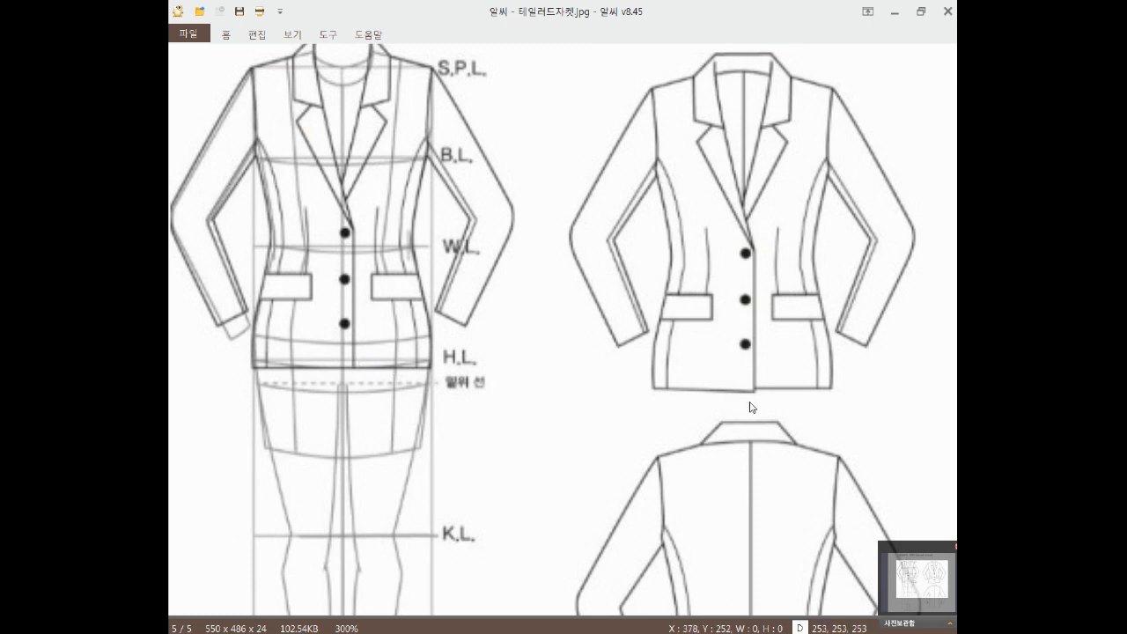
drag(781, 410, 780, 380)
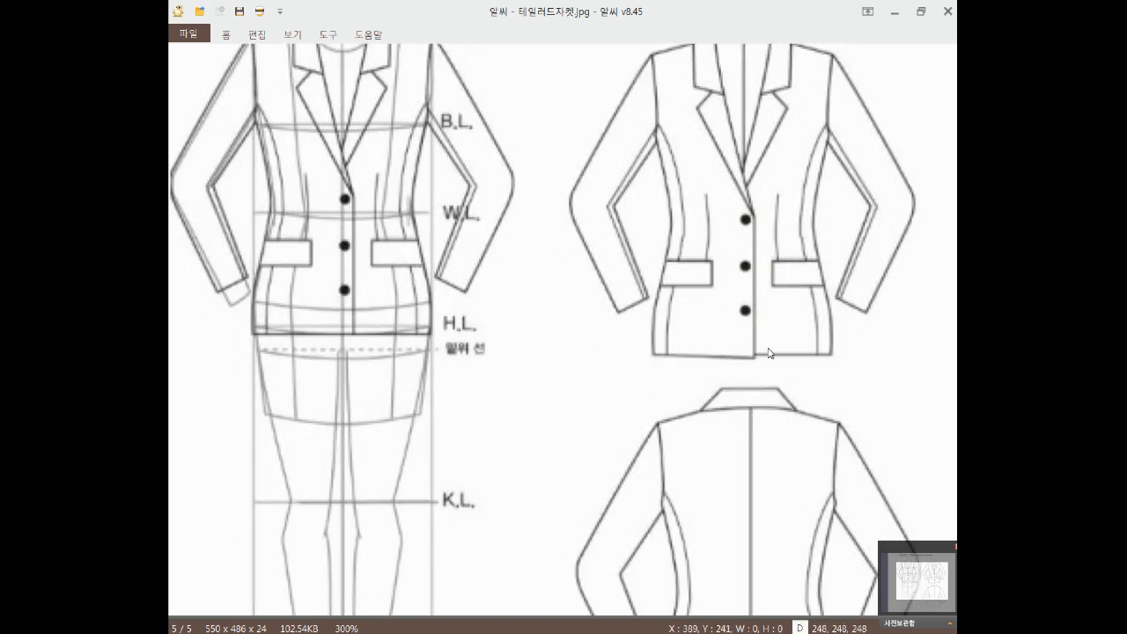
drag(395, 187, 523, 334)
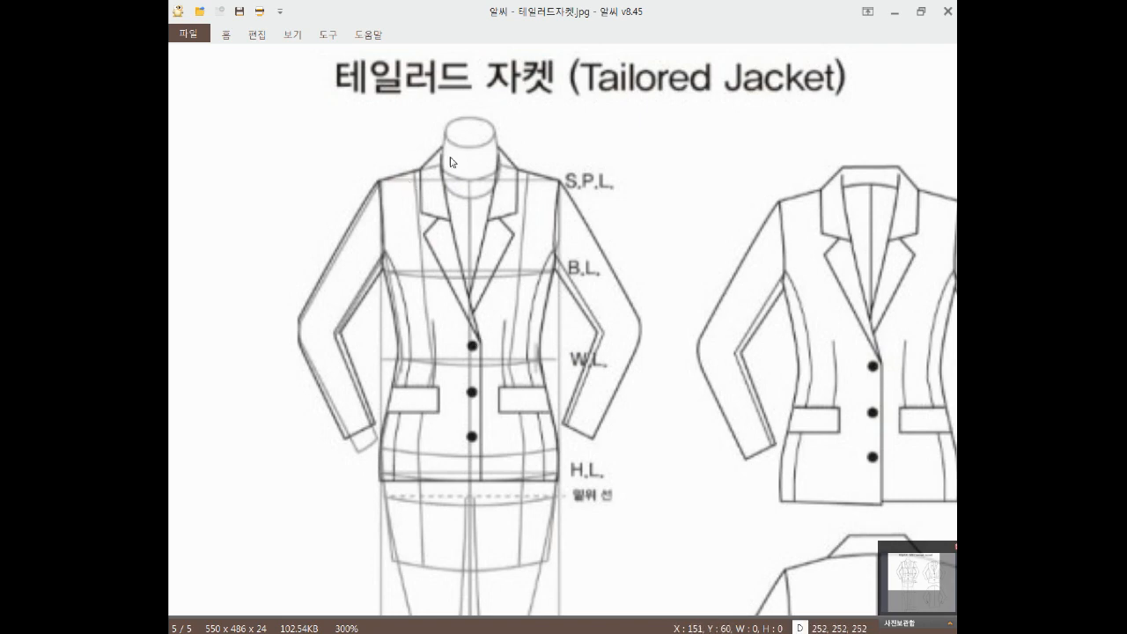
Step: Study the lapel, side line, sleeve, pocket flap and front overlap edge on the tailored jacket reference
mouse_move(454, 142)
mouse_down()
mouse_move(418, 174)
mouse_move(478, 333)
mouse_move(452, 147)
mouse_move(377, 182)
mouse_move(372, 225)
mouse_move(398, 331)
mouse_move(390, 452)
mouse_move(441, 456)
mouse_up()
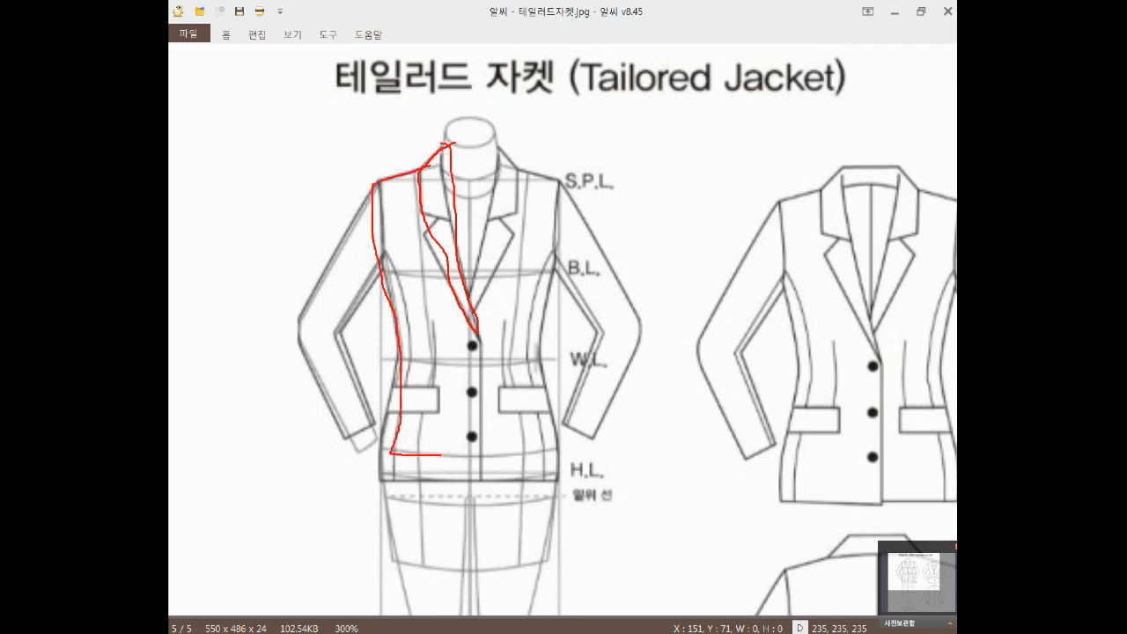
mouse_move(439, 418)
mouse_down()
mouse_move(402, 420)
mouse_move(432, 406)
mouse_up()
mouse_move(372, 185)
mouse_down()
mouse_move(298, 317)
mouse_move(314, 404)
mouse_move(346, 437)
mouse_move(364, 275)
mouse_up()
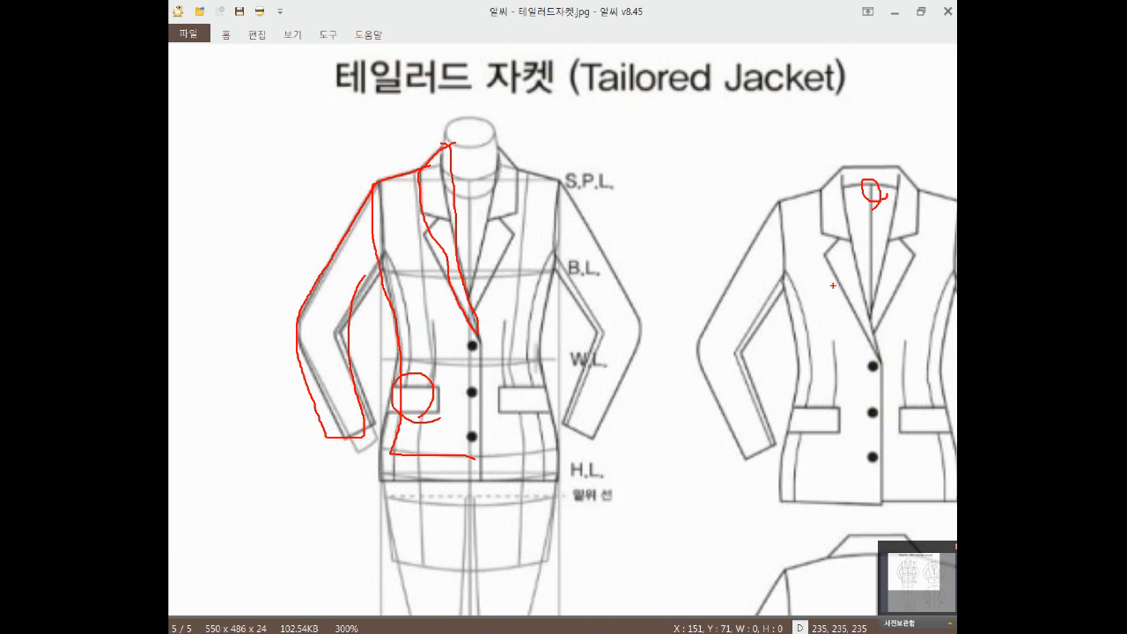
drag(873, 302, 854, 343)
drag(883, 361, 878, 504)
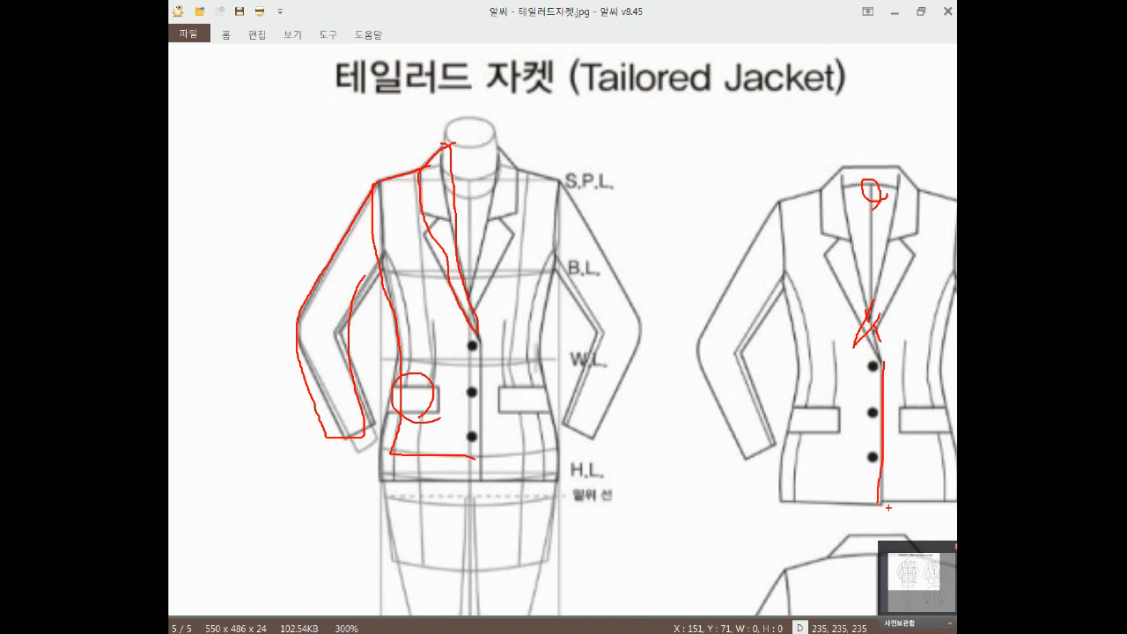
drag(877, 495, 884, 505)
mouse_move(447, 455)
mouse_down()
mouse_move(495, 460)
mouse_move(483, 463)
mouse_move(483, 367)
mouse_up()
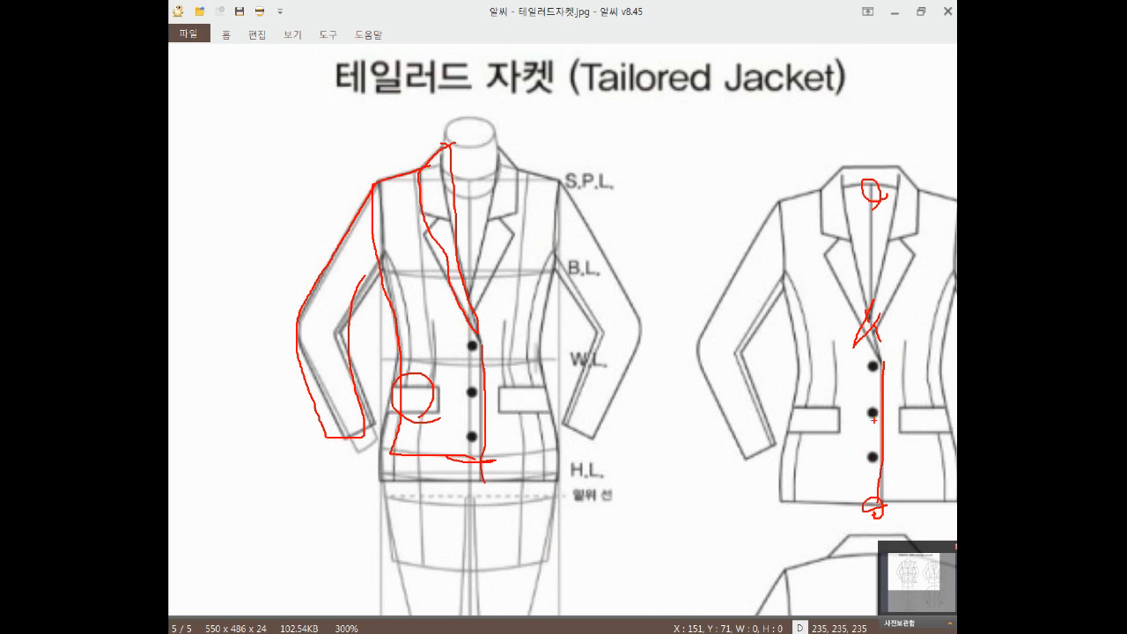
key(Escape)
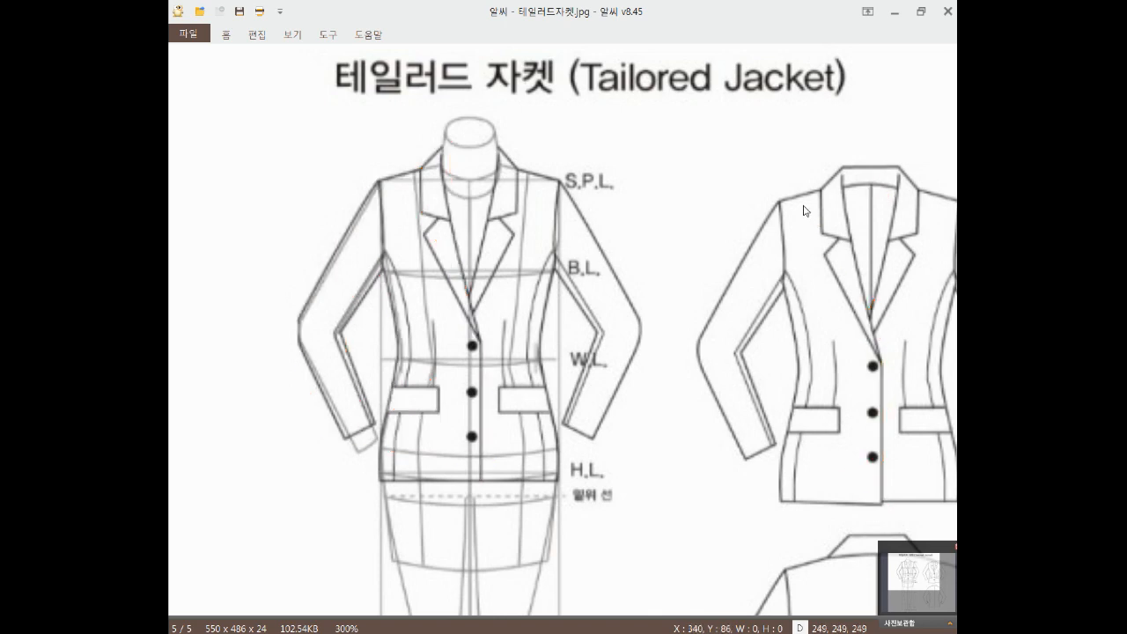
Step: Switch to Illustrator and prepare the Pen tool with no fill over the neckline of the body template
drag(643, 20, 956, 25)
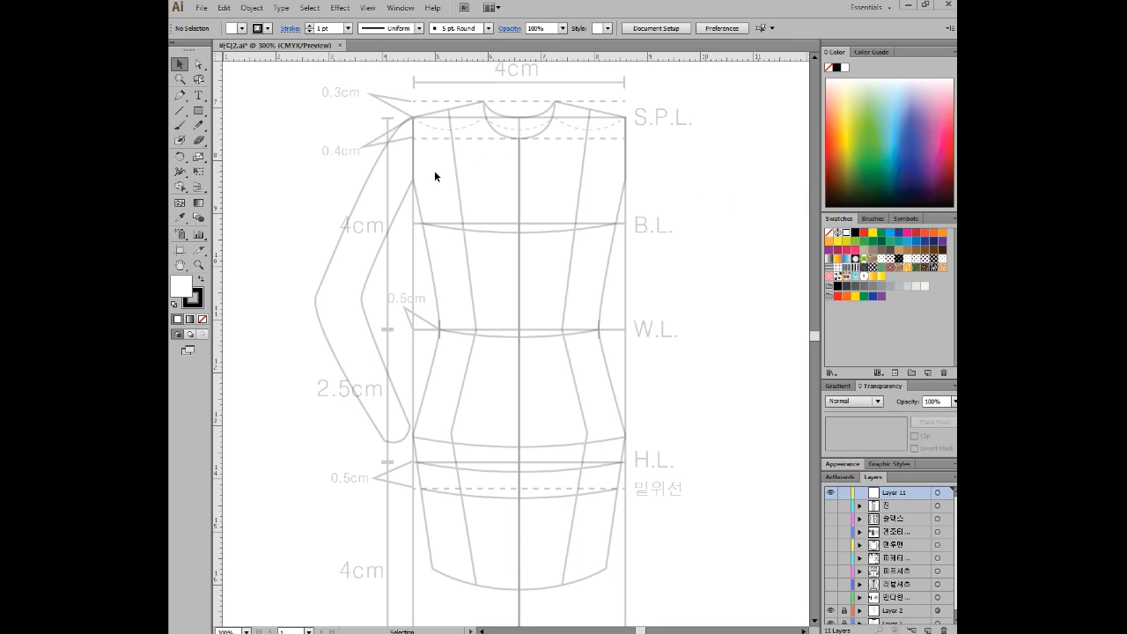
drag(519, 145, 525, 265)
scroll(539, 240, up, 2)
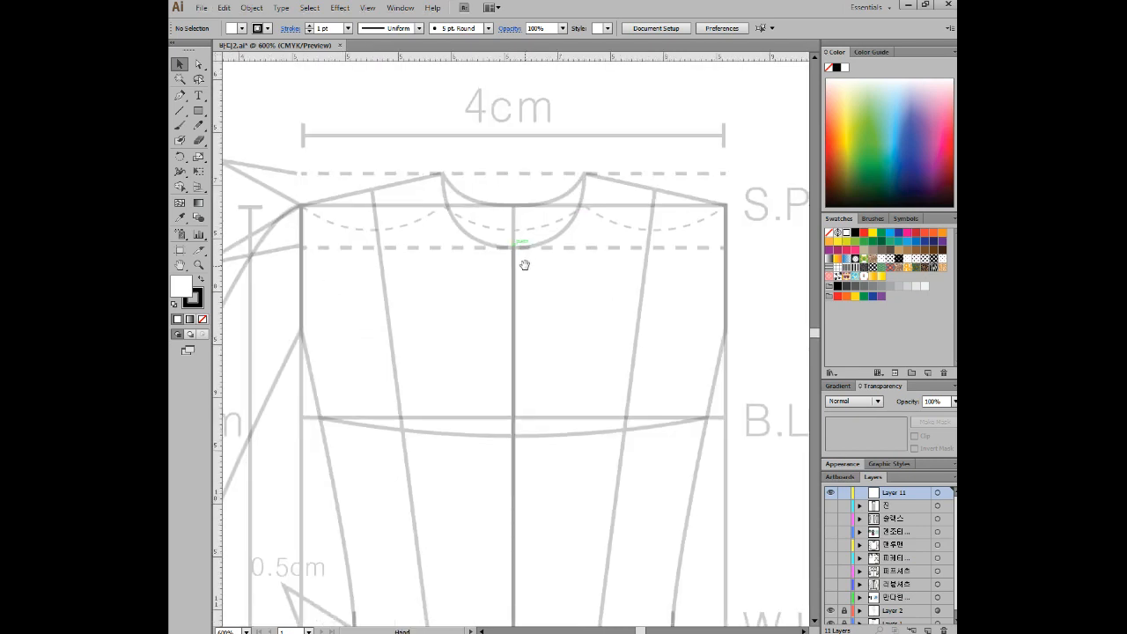
click(179, 95)
click(243, 28)
click(182, 50)
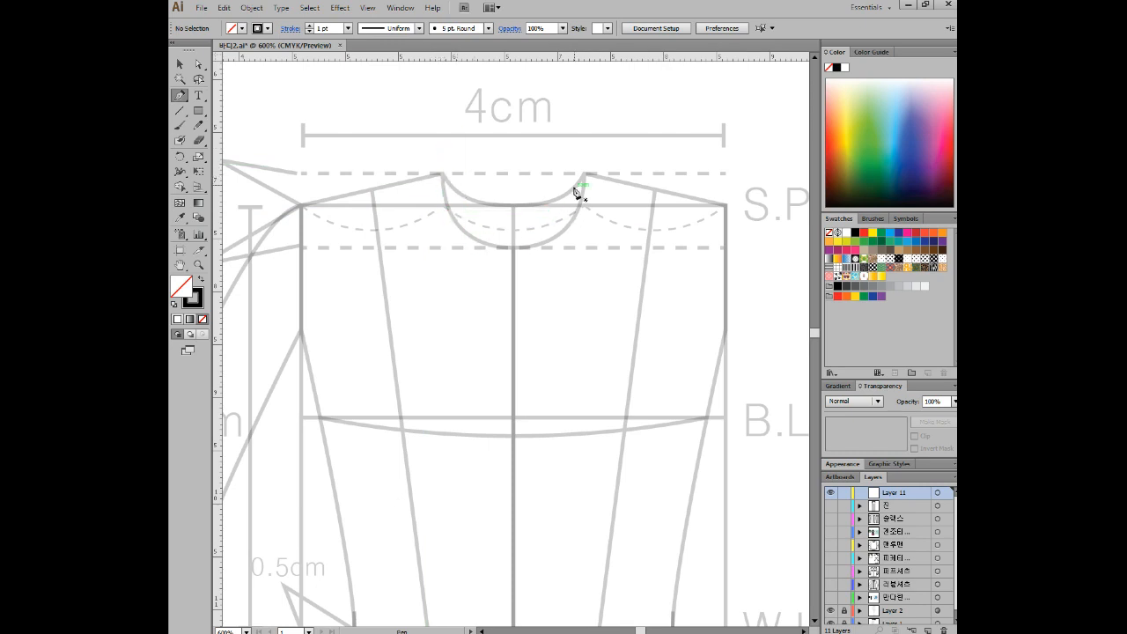
Step: Draw the curved lapel roll line from above the neck-shoulder point to just past centre front between B.L. and W.L., ending without an outgoing handle
click(443, 155)
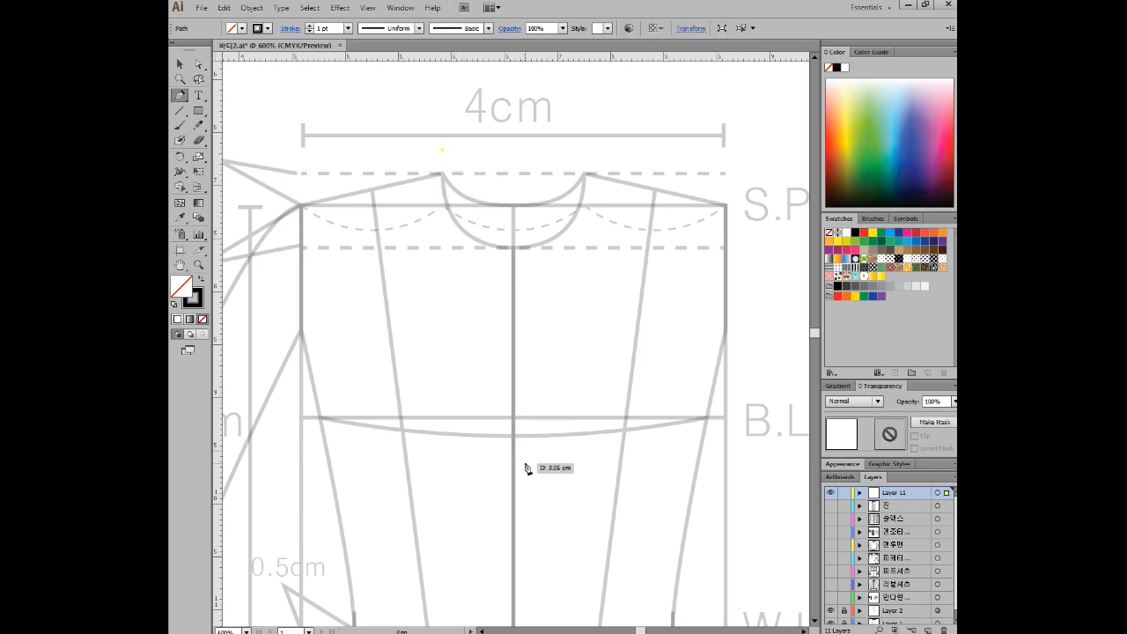
drag(577, 546, 586, 437)
alt+scroll(558, 391, down, 1)
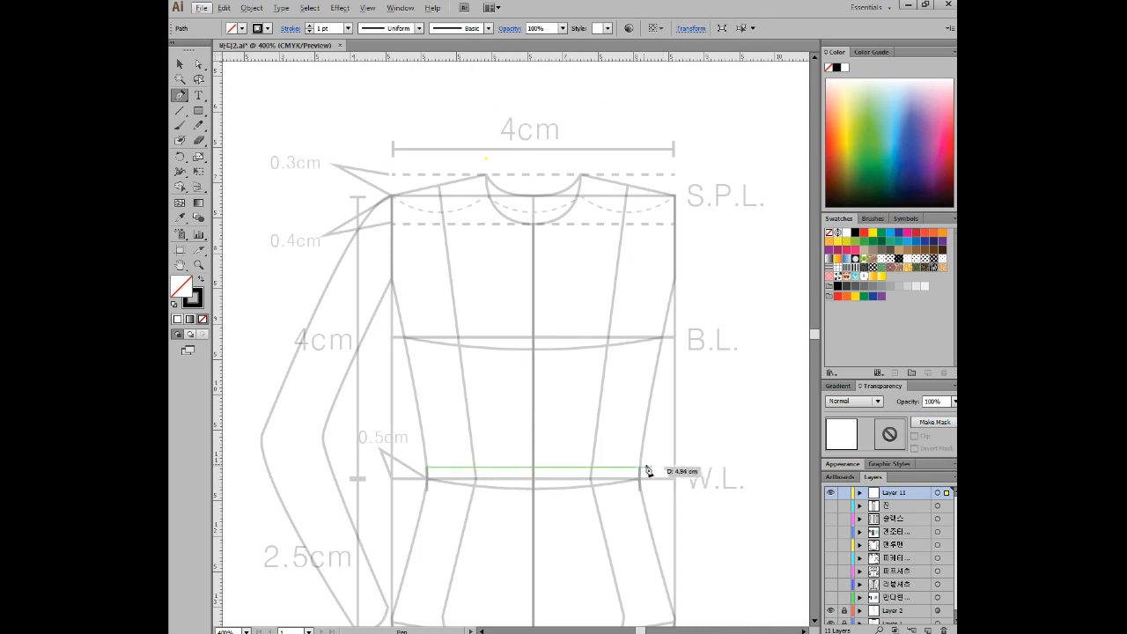
click(543, 411)
drag(595, 567, 596, 572)
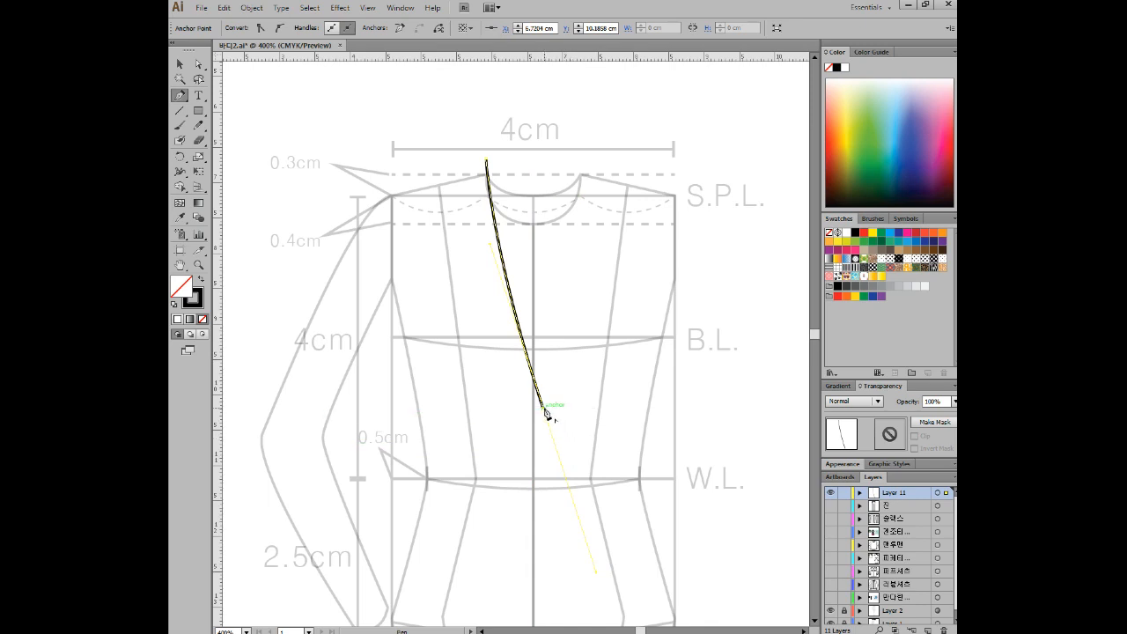
click(544, 410)
Step: Change the colour of Layer 11 to Teal
double_click(920, 495)
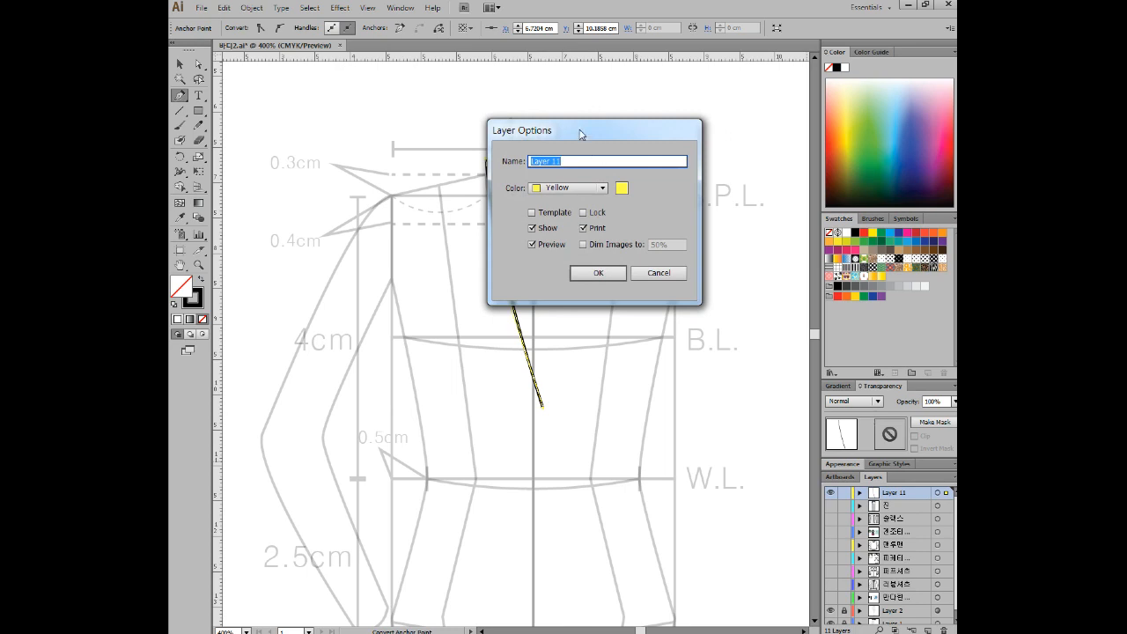
click(596, 191)
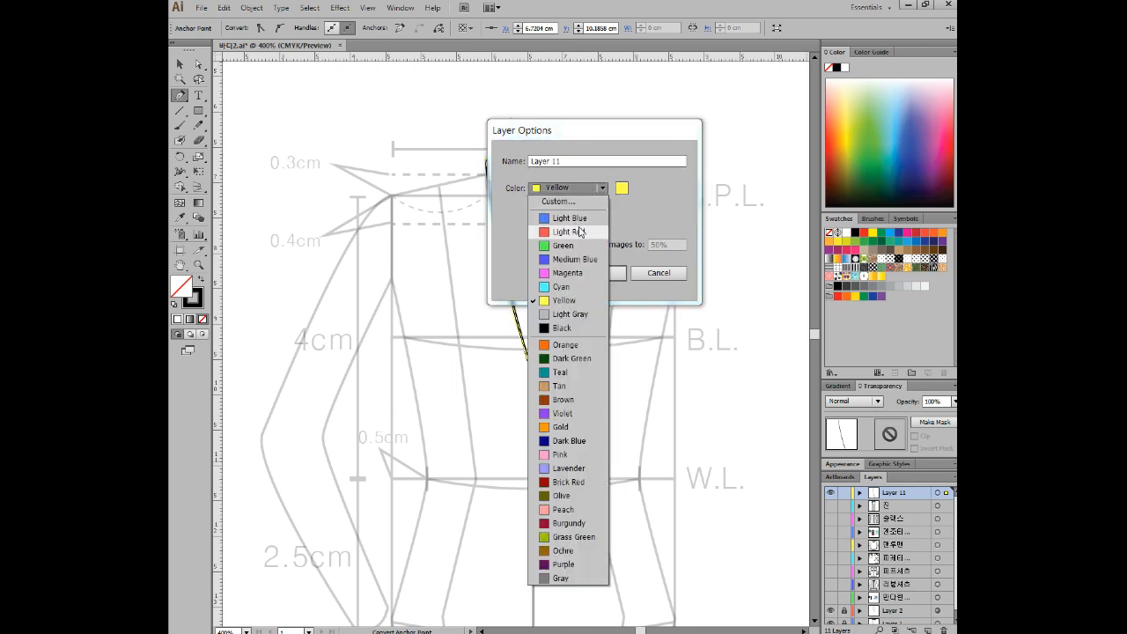
click(572, 381)
click(599, 271)
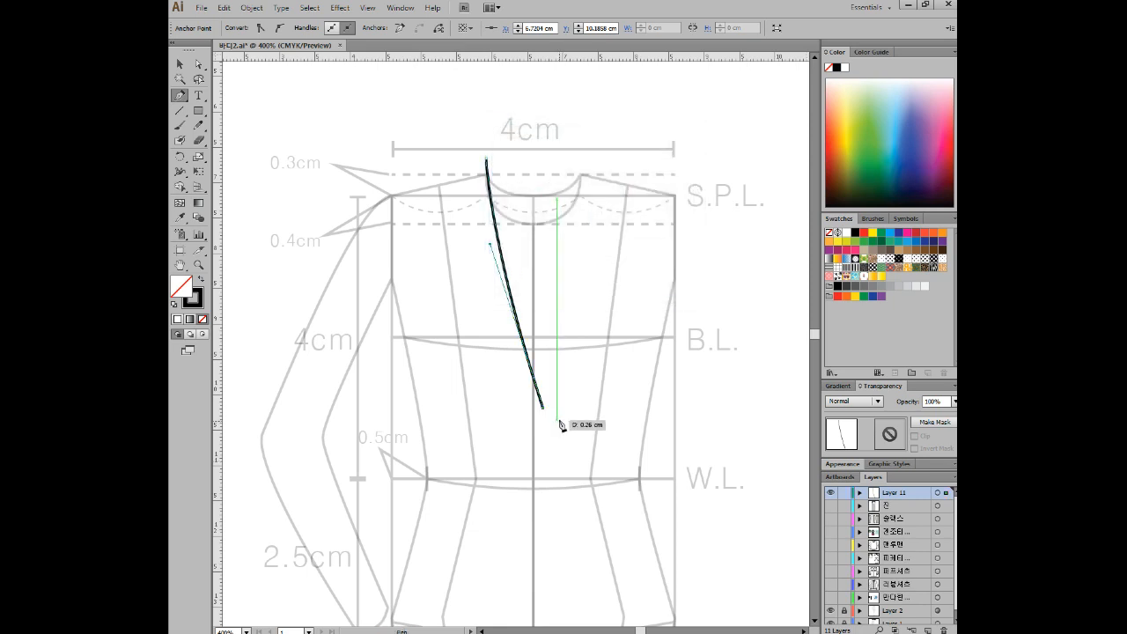
Step: Continue the path from the roll line's lower end up to the lapel tip above B.L., add the short notch segment, and end the path
drag(586, 414, 611, 396)
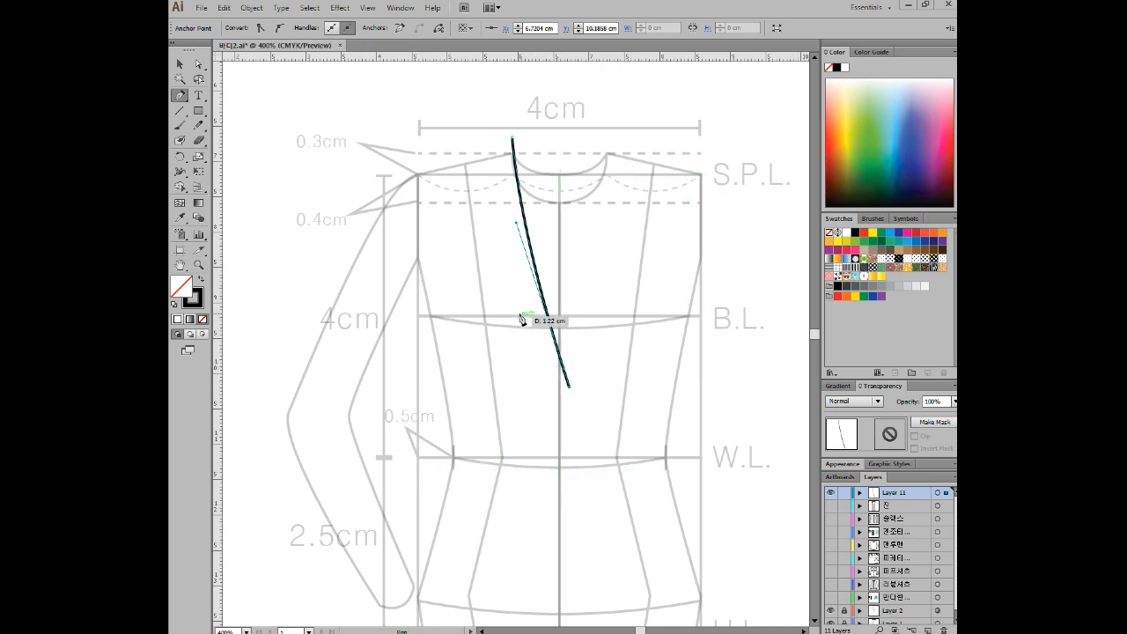
click(496, 259)
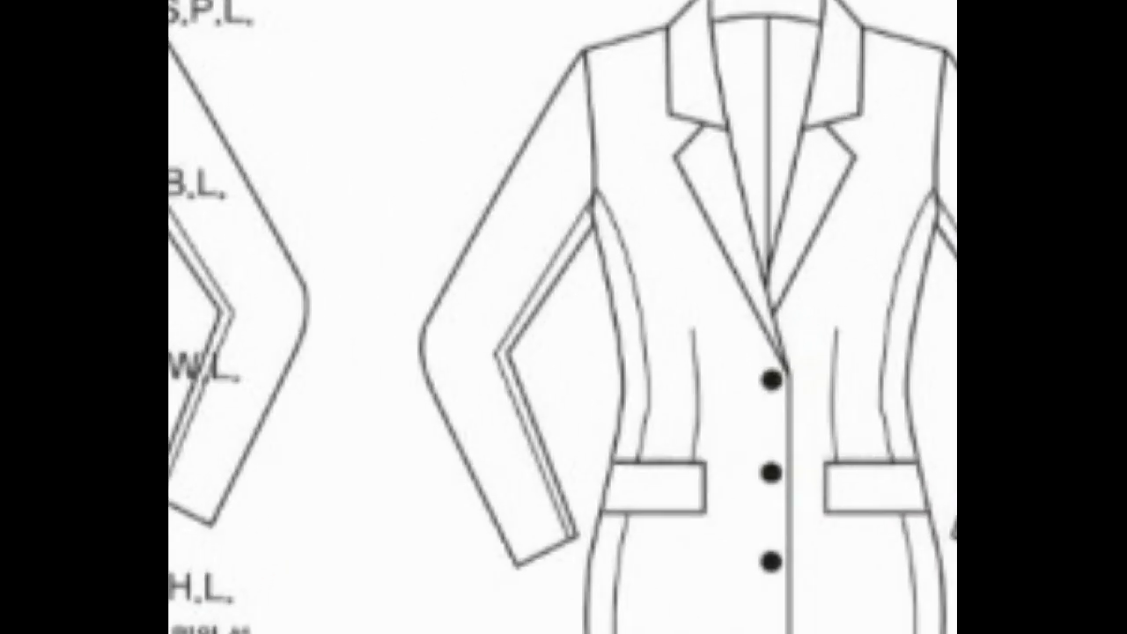
mouse_move(693, 55)
mouse_down()
mouse_move(709, 224)
mouse_move(783, 443)
mouse_move(742, 411)
mouse_move(682, 273)
mouse_move(661, 207)
mouse_move(684, 179)
mouse_up()
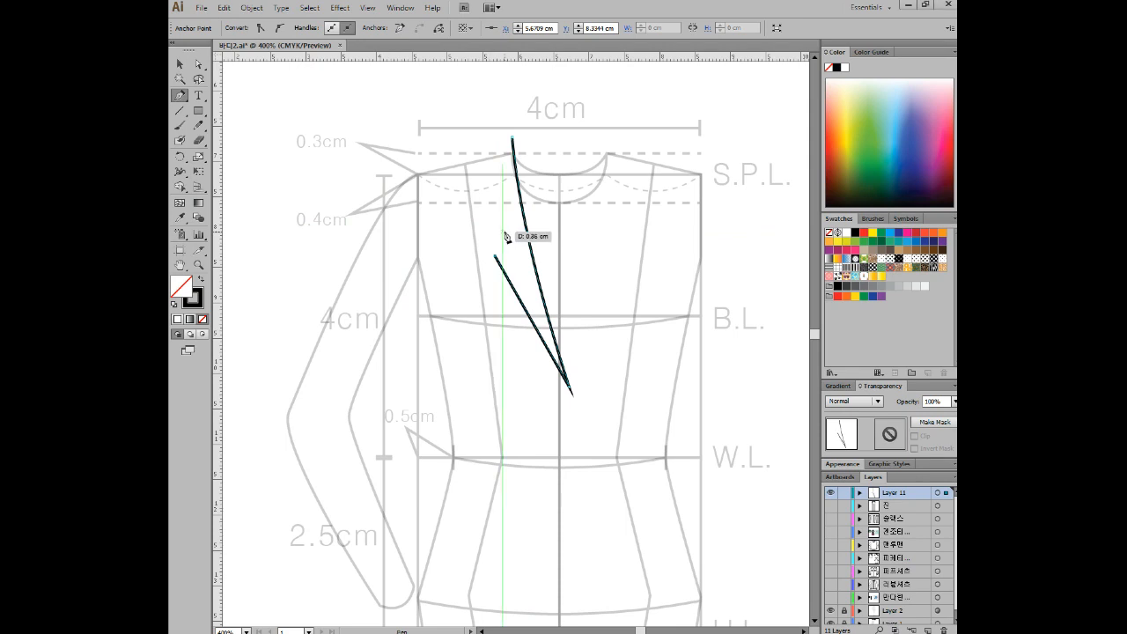
drag(495, 258, 503, 236)
click(502, 231)
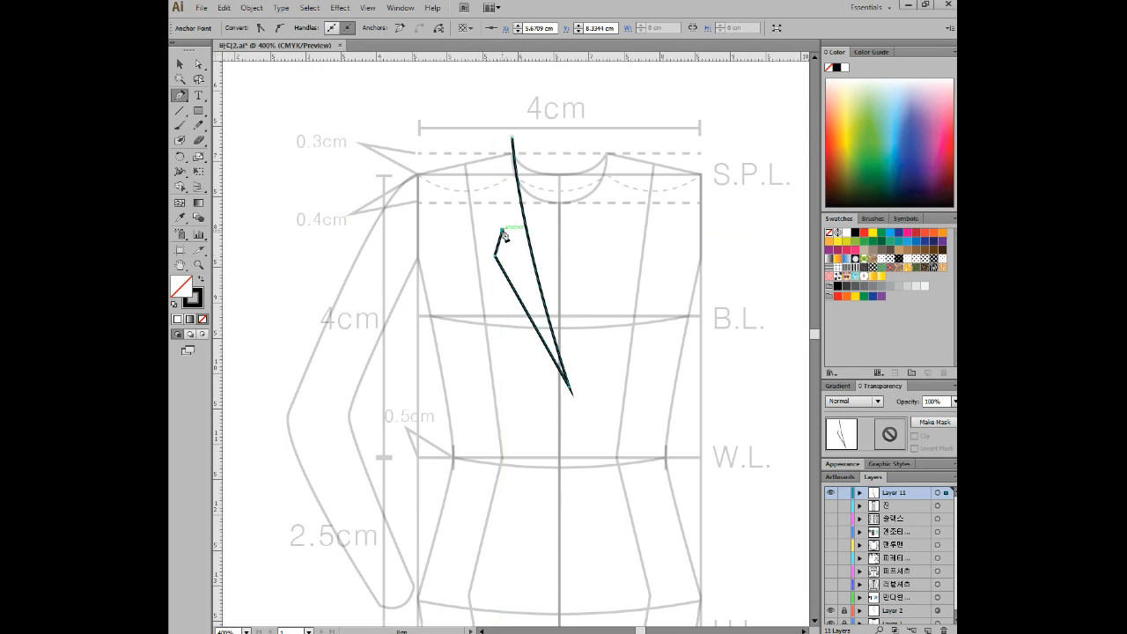
ctrl+click(543, 230)
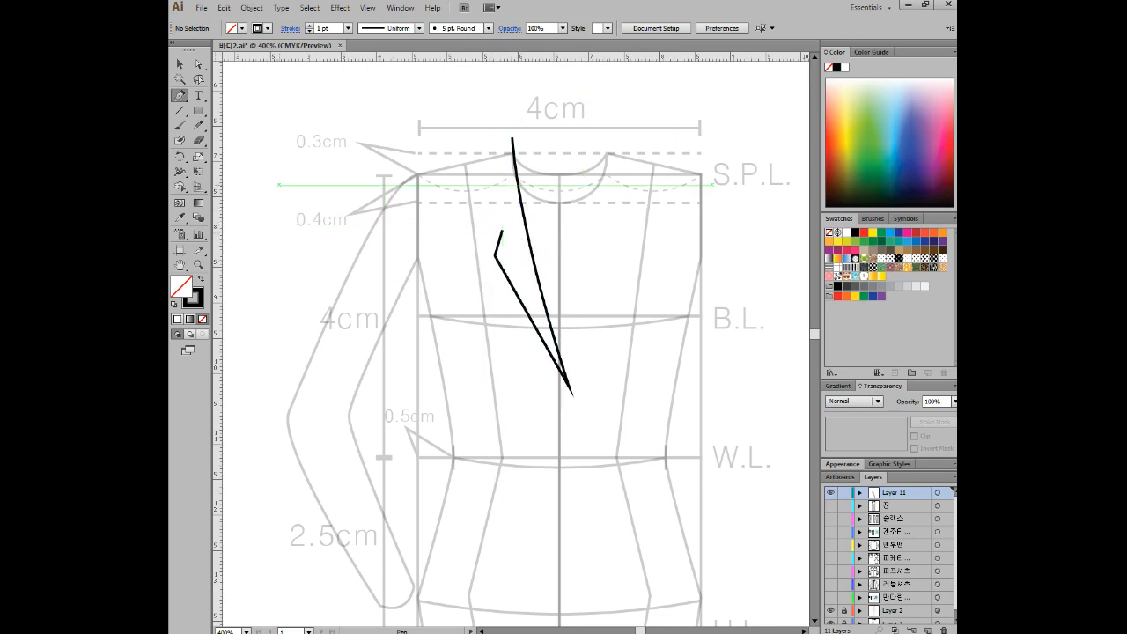
Step: Check the collar outline and its notch with the lapel on the jacket reference, and return to the Illustrator drawing
key(alt+Tab)
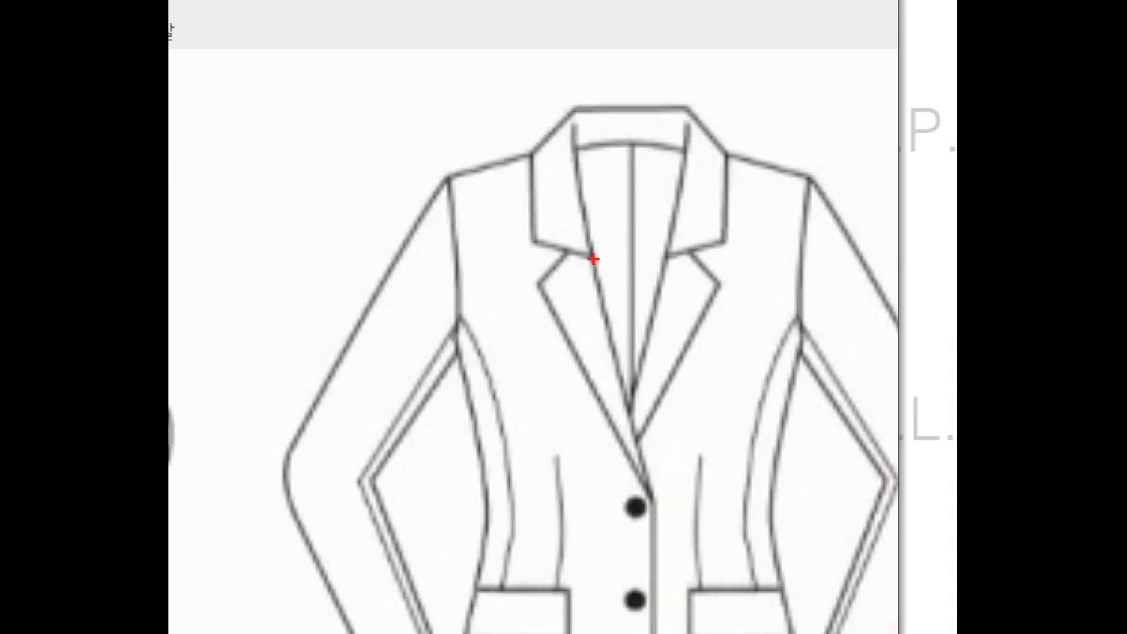
mouse_move(525, 232)
mouse_down()
mouse_move(525, 145)
mouse_move(574, 109)
mouse_up()
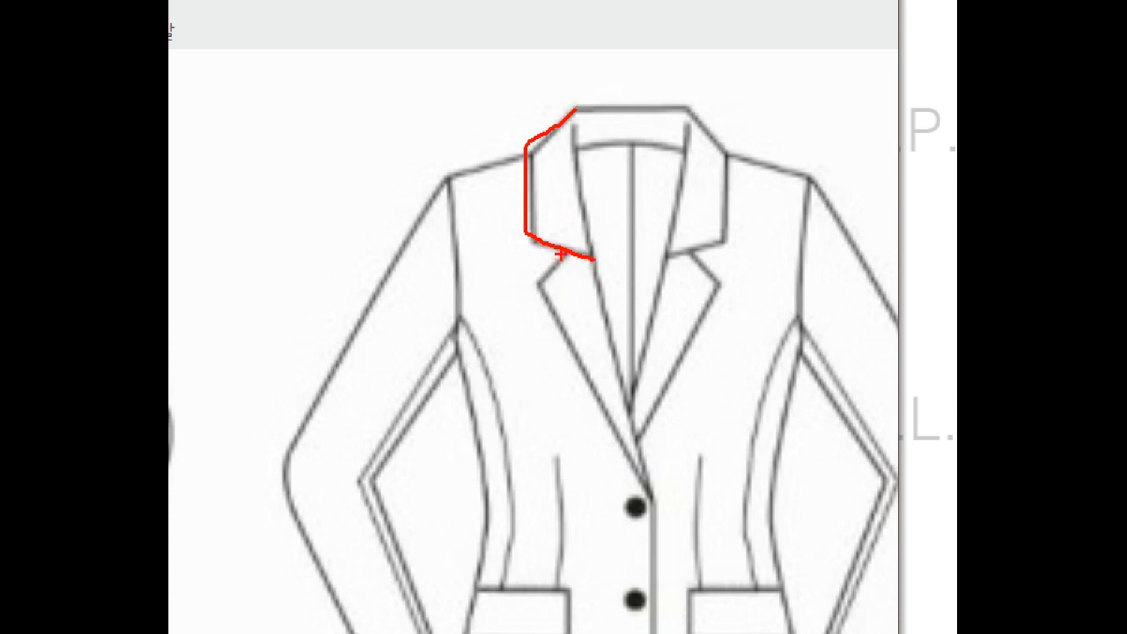
drag(537, 239, 546, 163)
mouse_move(702, 324)
mouse_down()
mouse_move(716, 259)
mouse_move(694, 248)
mouse_move(723, 242)
mouse_move(734, 160)
mouse_up()
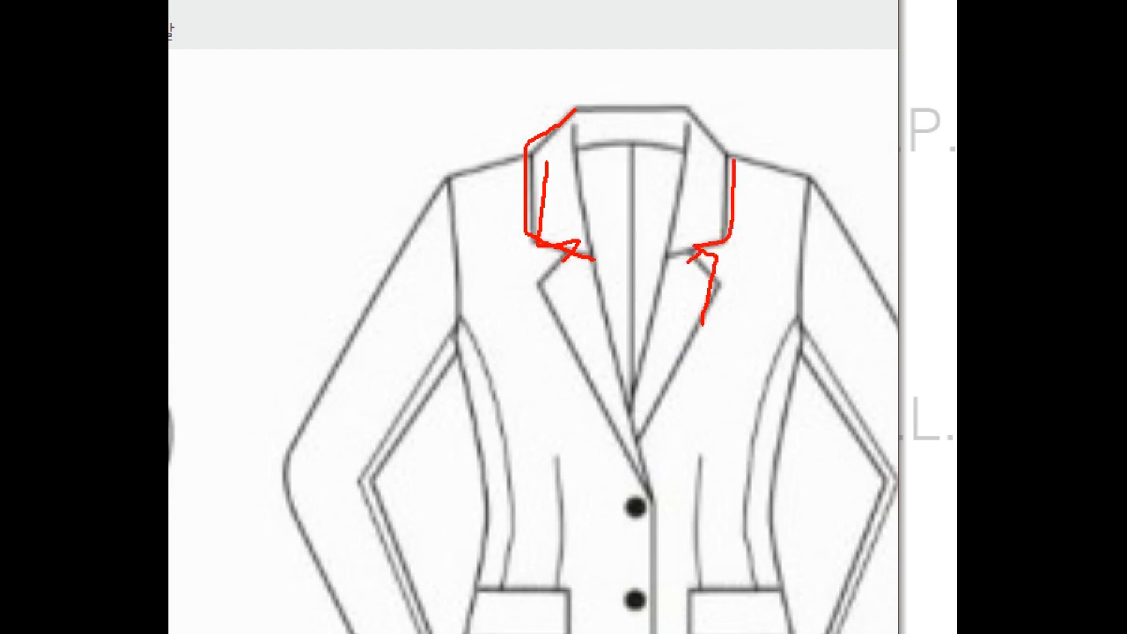
key(Escape)
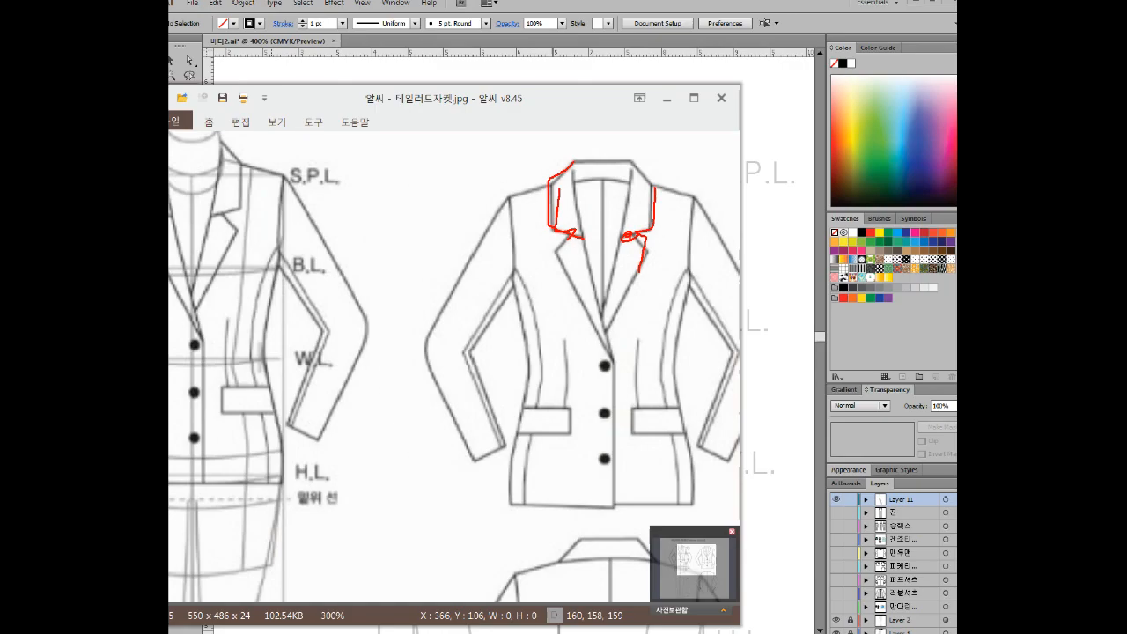
drag(507, 107, 1126, 115)
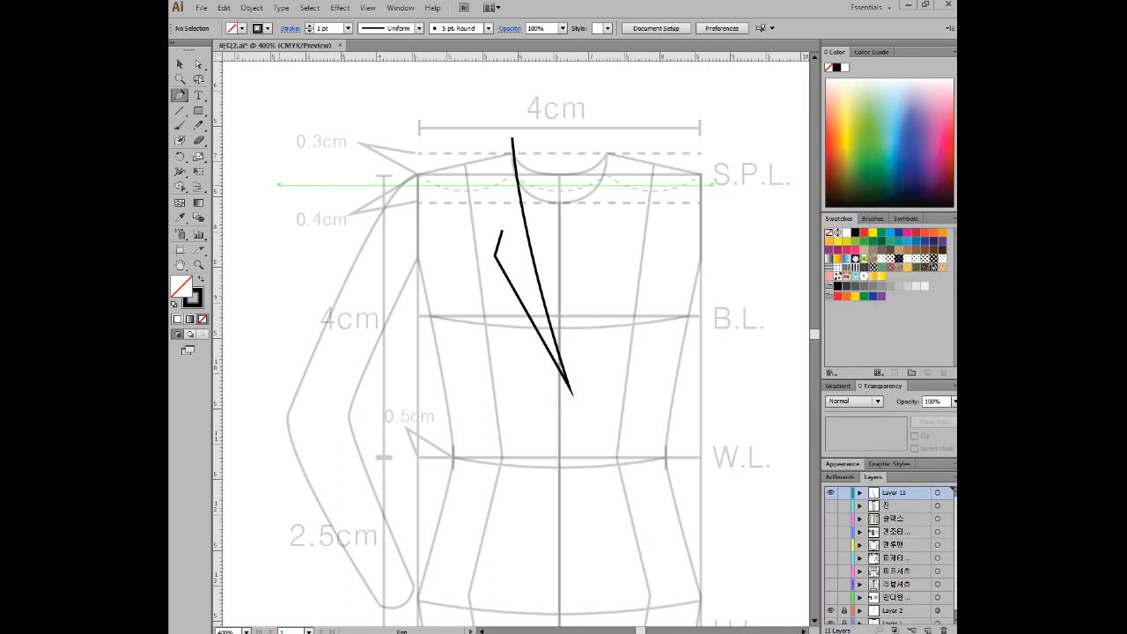
Step: Draw the collar outline from the roll line out to the collar point, up to the shoulder line and to the roll line's top, then deselect
click(529, 238)
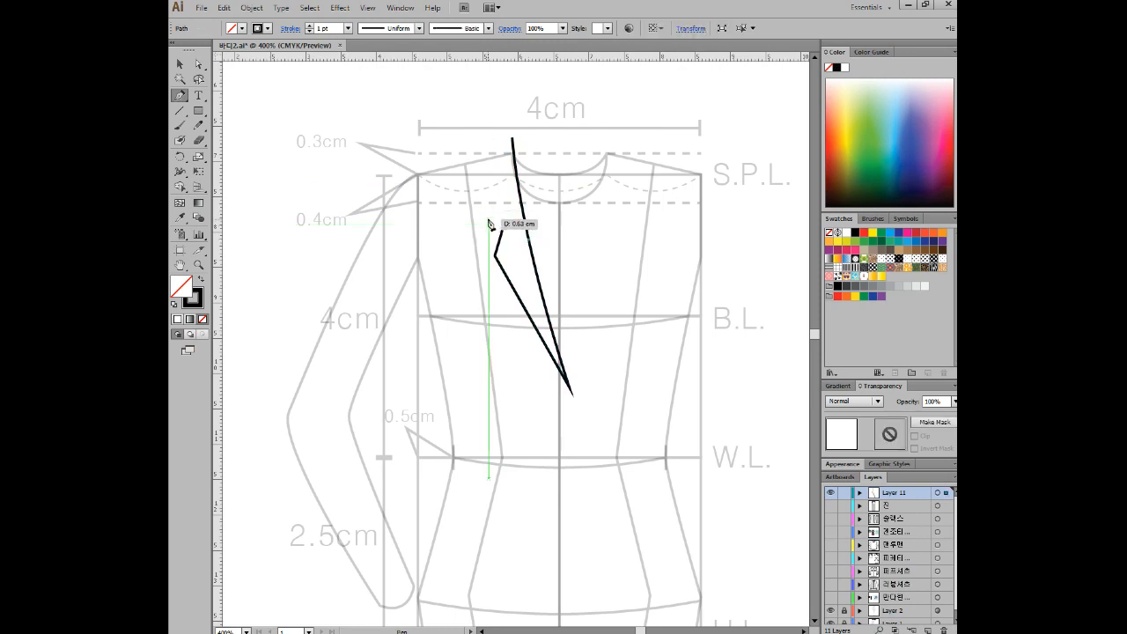
click(488, 213)
drag(488, 211, 488, 165)
click(485, 160)
key(ctrl+z)
click(492, 158)
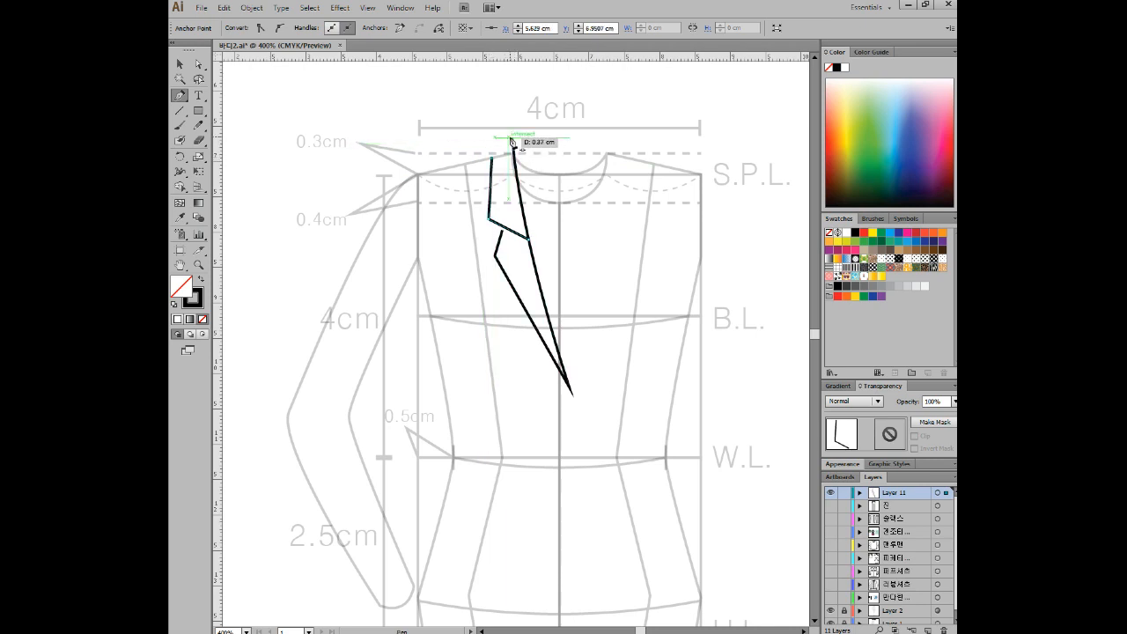
click(511, 140)
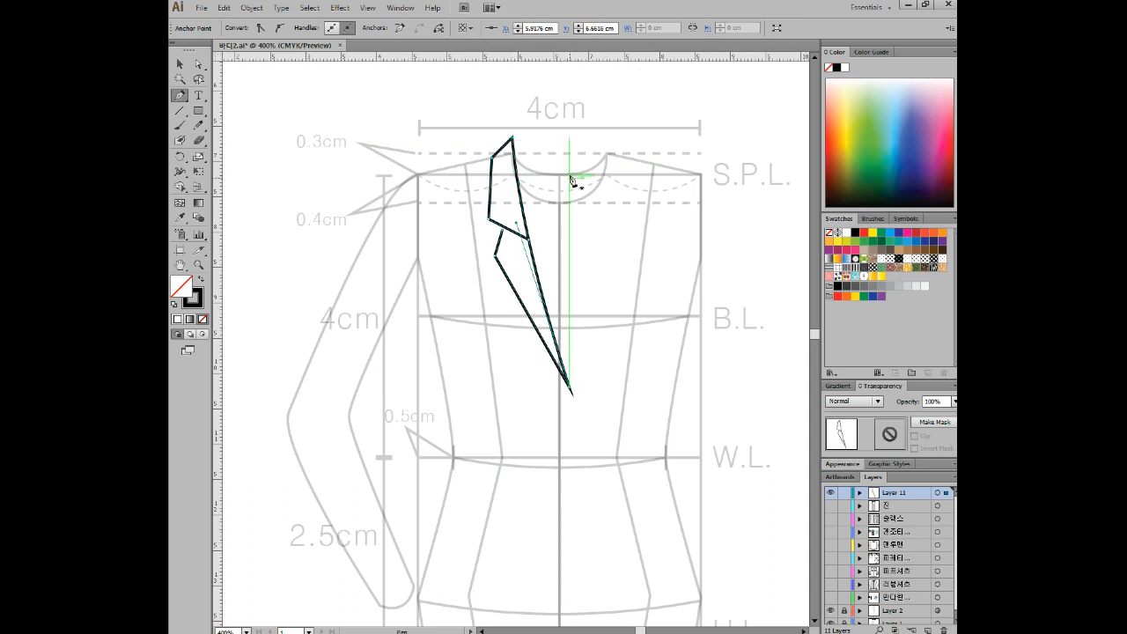
ctrl+click(592, 312)
Step: Move the inner end of the collar seam down along the roll line so the seam meets the open end of the notch
scroll(564, 285, up, 2)
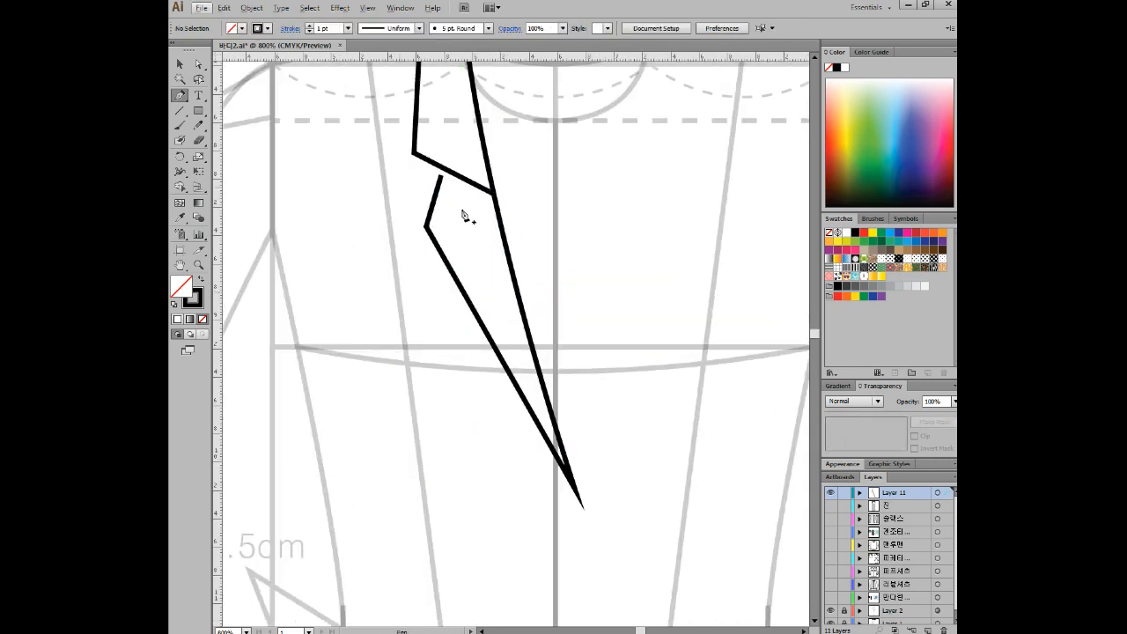
click(199, 64)
click(484, 188)
drag(483, 187, 499, 218)
click(465, 230)
Step: Refine the collar seam and notch points, and shift the lapel tip slightly outward and upward
scroll(545, 241, down, 2)
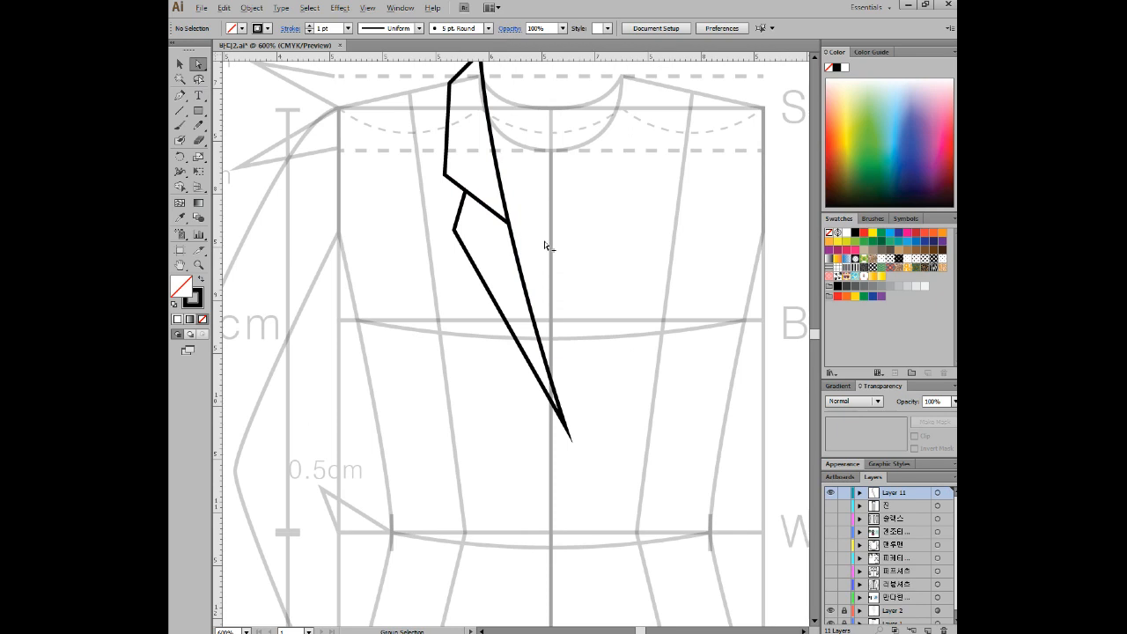
scroll(545, 241, down, 1)
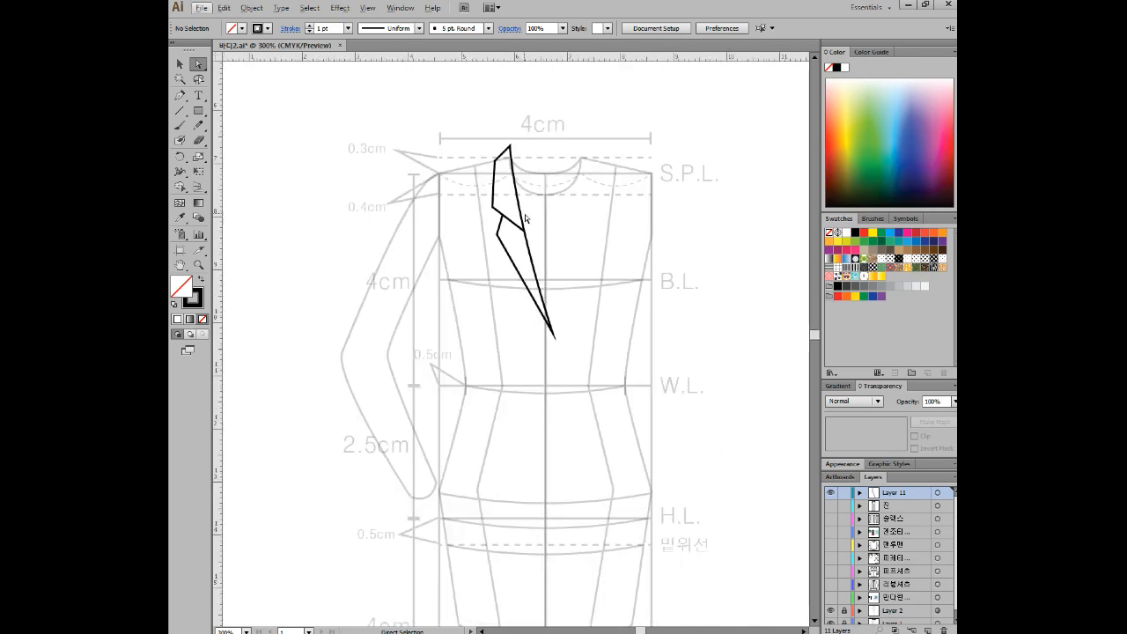
scroll(540, 238, up, 1)
mouse_move(527, 274)
mouse_down()
mouse_move(512, 258)
mouse_move(505, 274)
mouse_up()
click(616, 283)
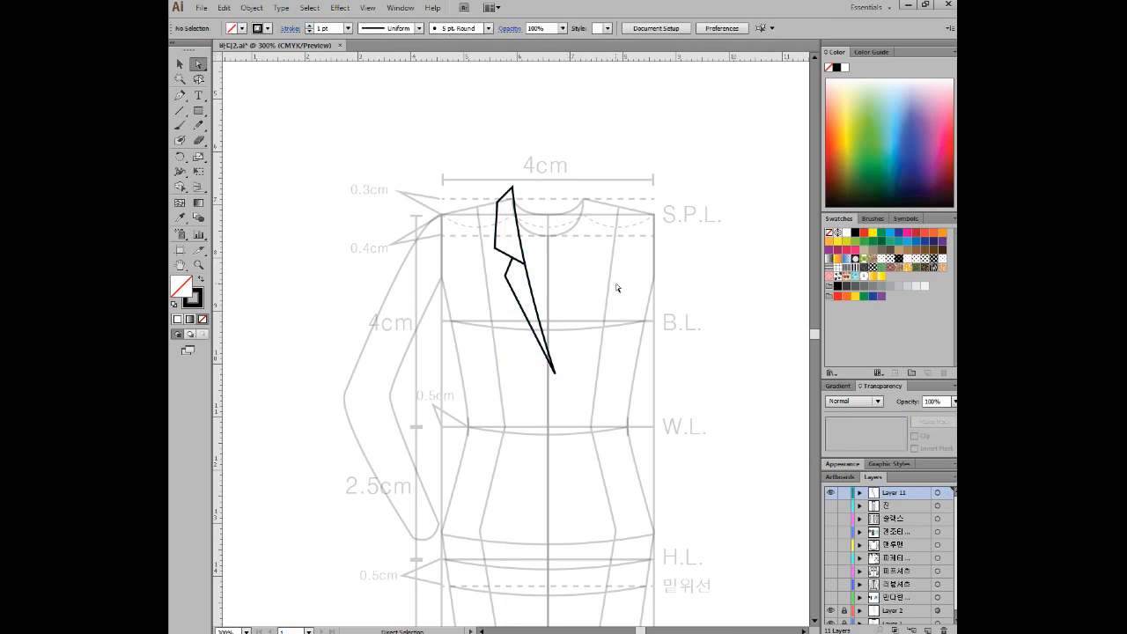
drag(510, 279, 499, 272)
click(572, 262)
scroll(563, 255, down, 1)
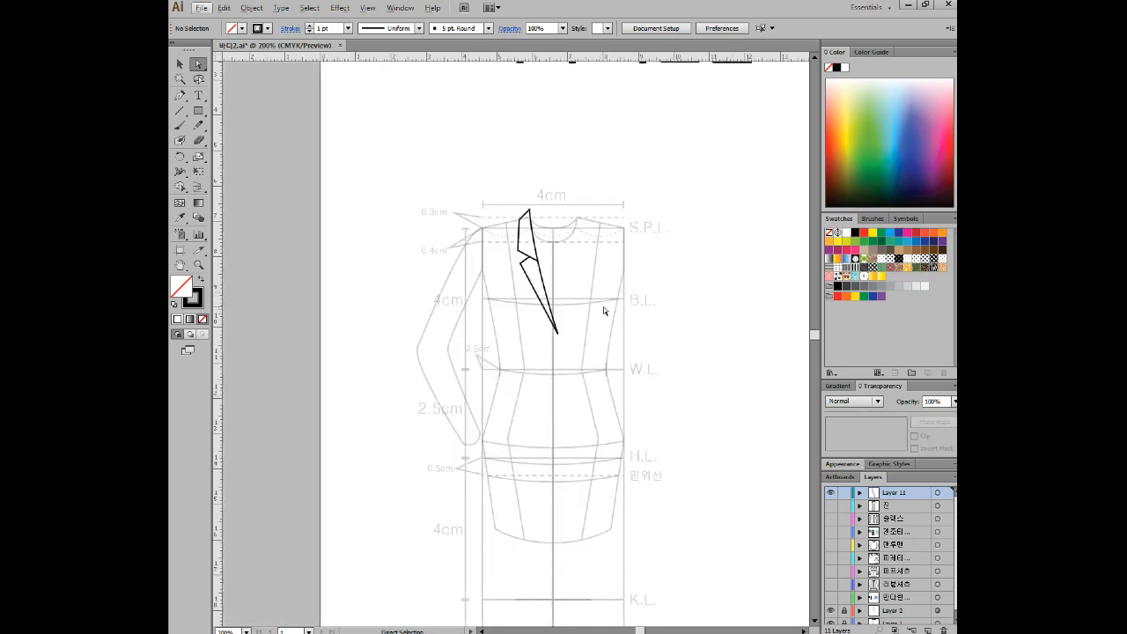
Step: Check the shoulder, armhole and side lines on the jacket reference image, and return to the Illustrator drawing
scroll(594, 304, up, 1)
scroll(582, 269, up, 1)
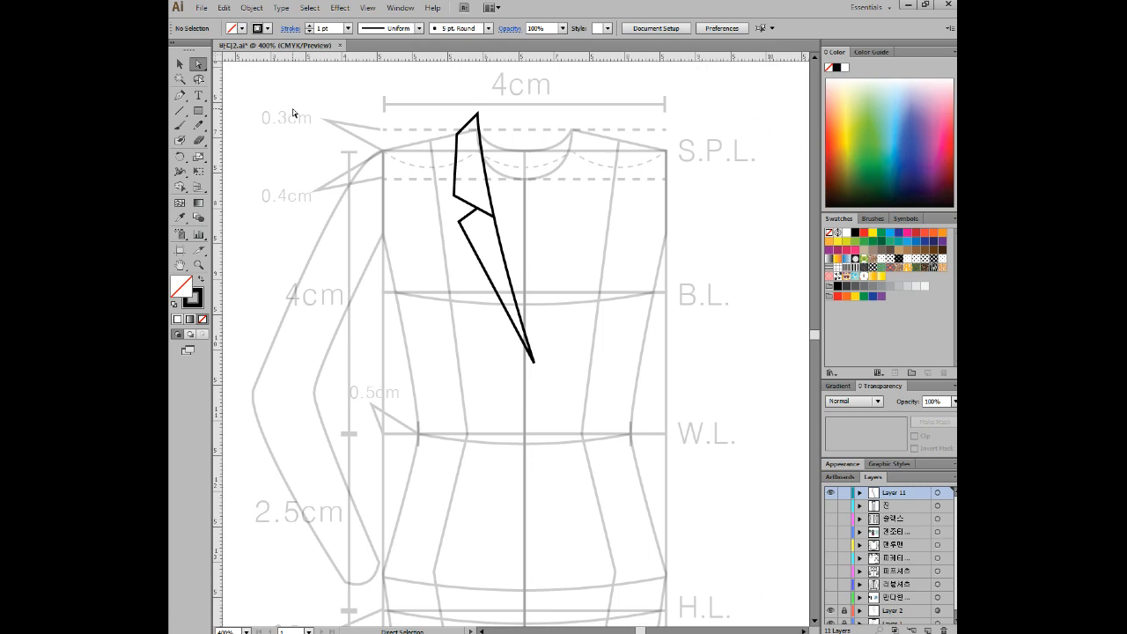
scroll(540, 233, left, 2)
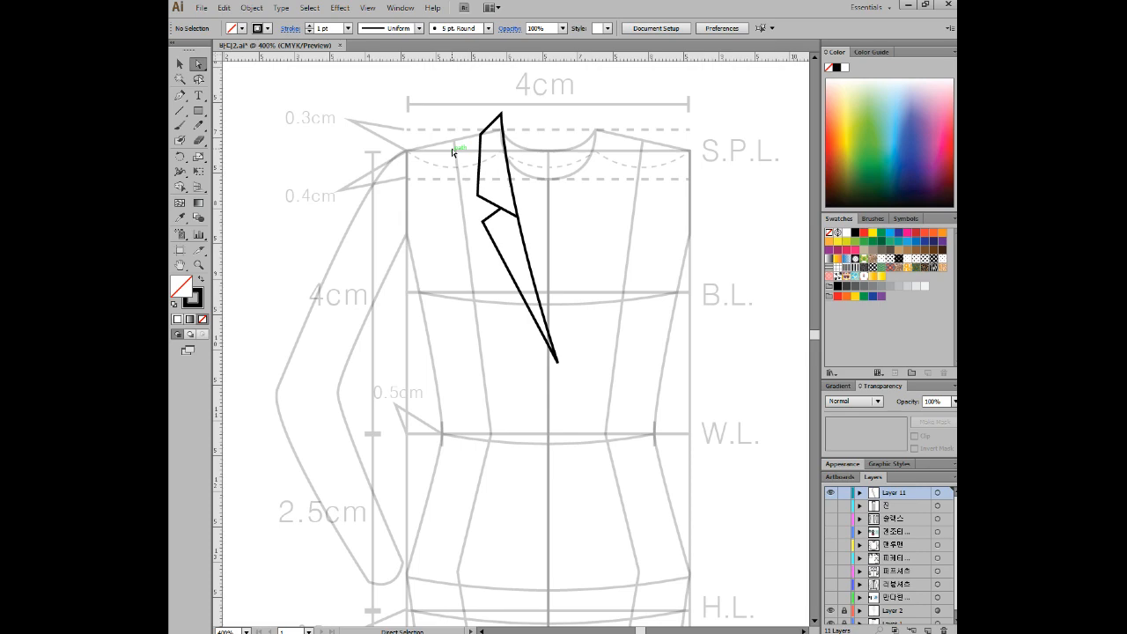
drag(956, 104, 629, 104)
drag(679, 355, 621, 317)
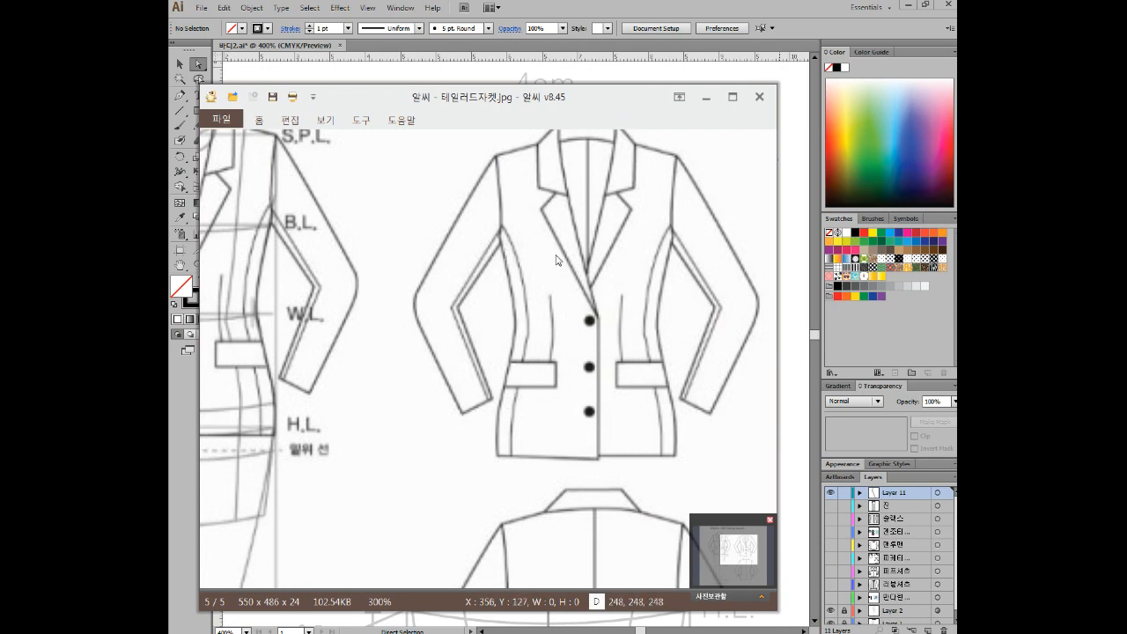
drag(527, 102, 1126, 202)
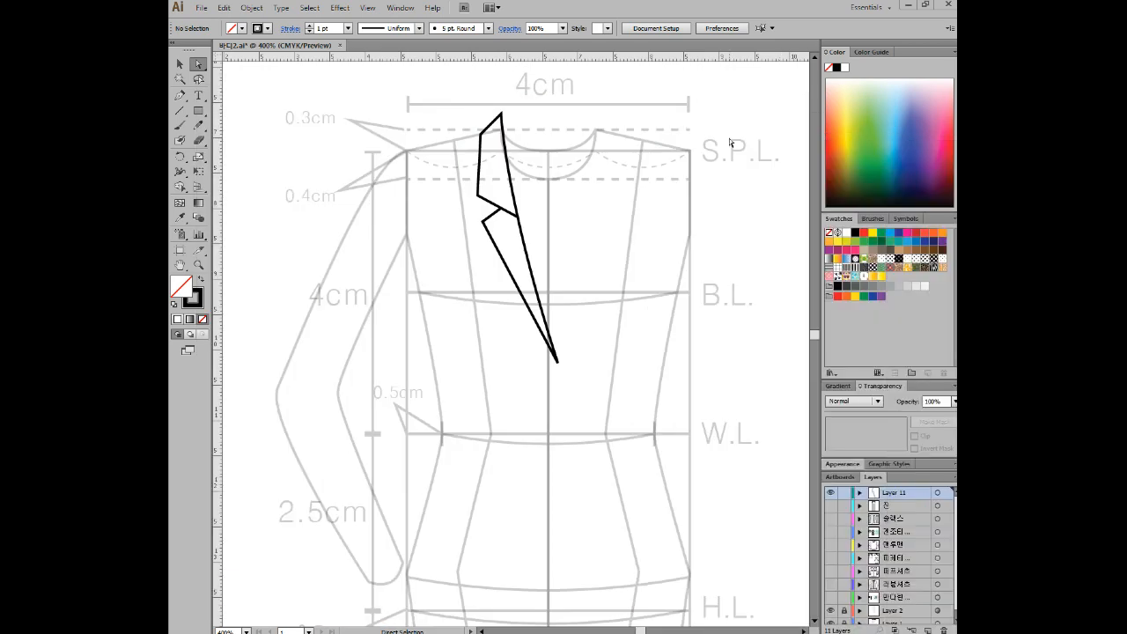
Step: Draw the shoulder line from the collar edge to the shoulder point and a slightly curved armhole to just above B.L., removing its outgoing handle
click(180, 95)
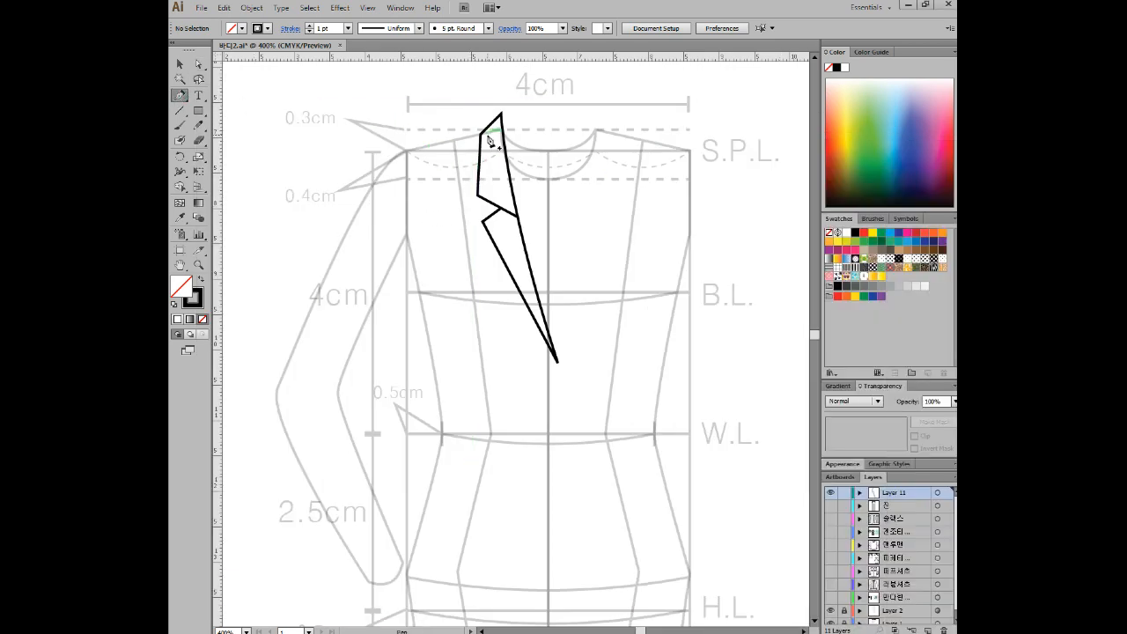
click(482, 137)
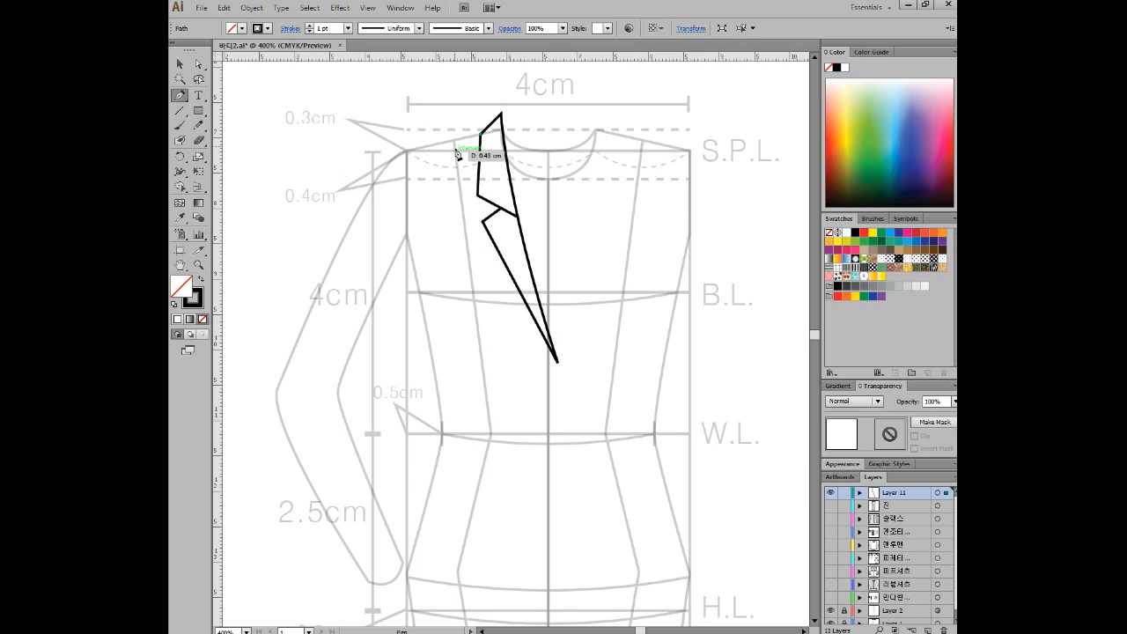
click(407, 151)
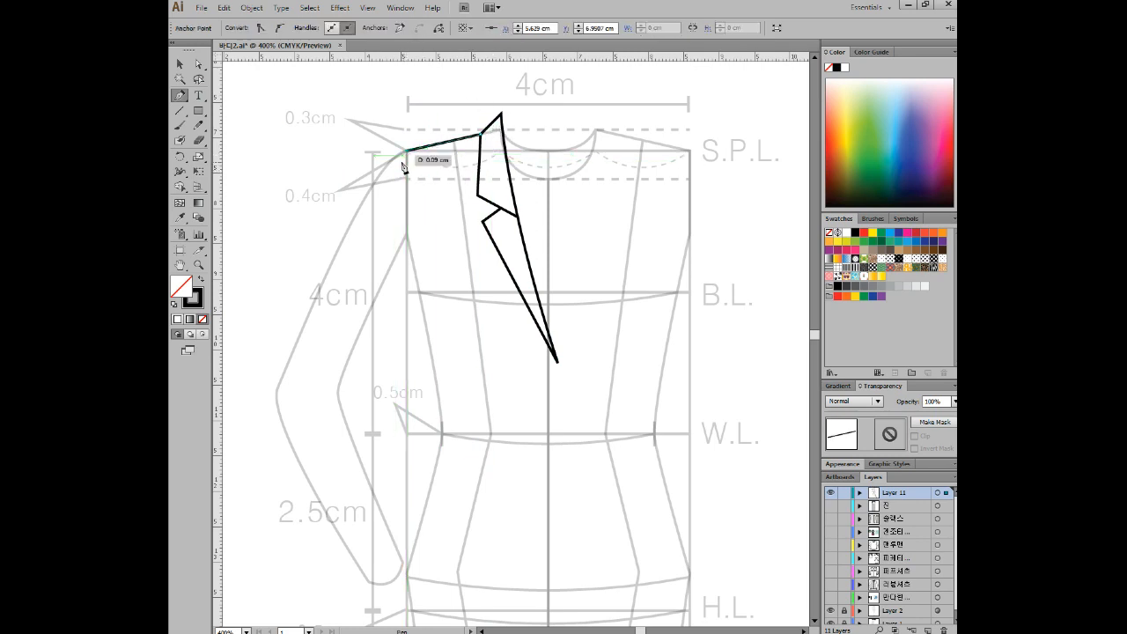
click(408, 262)
drag(407, 310, 399, 310)
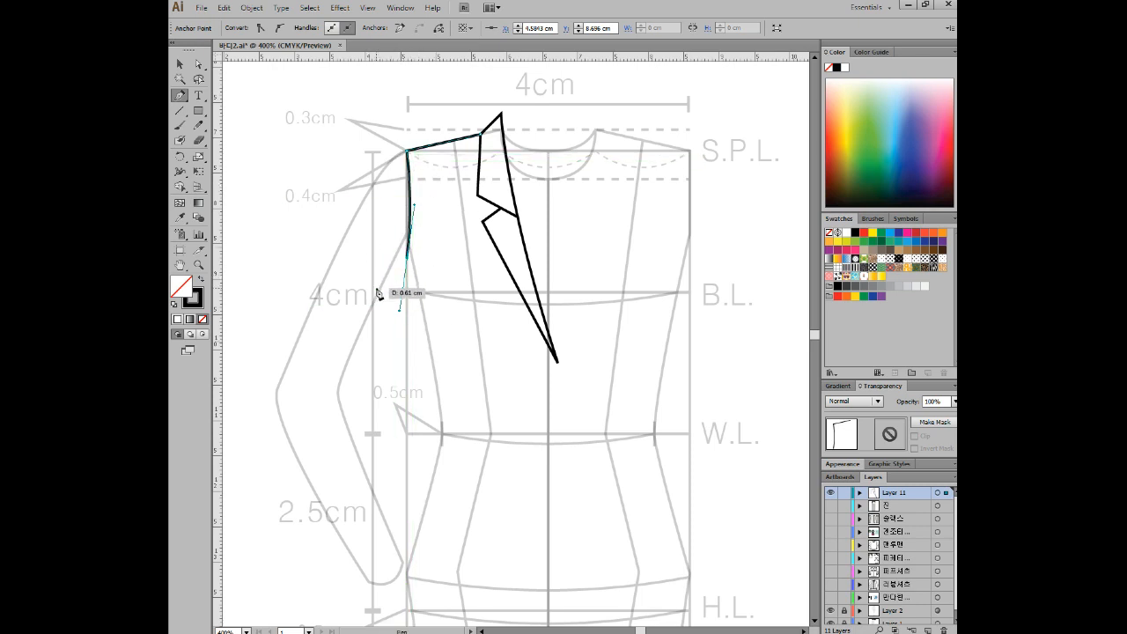
click(408, 258)
Step: Continue the side line from the armhole to a smooth point on W.L. and down to the template's hip corner above H.L., using vertical handles
drag(439, 433, 437, 496)
key(space)
drag(544, 540, 557, 419)
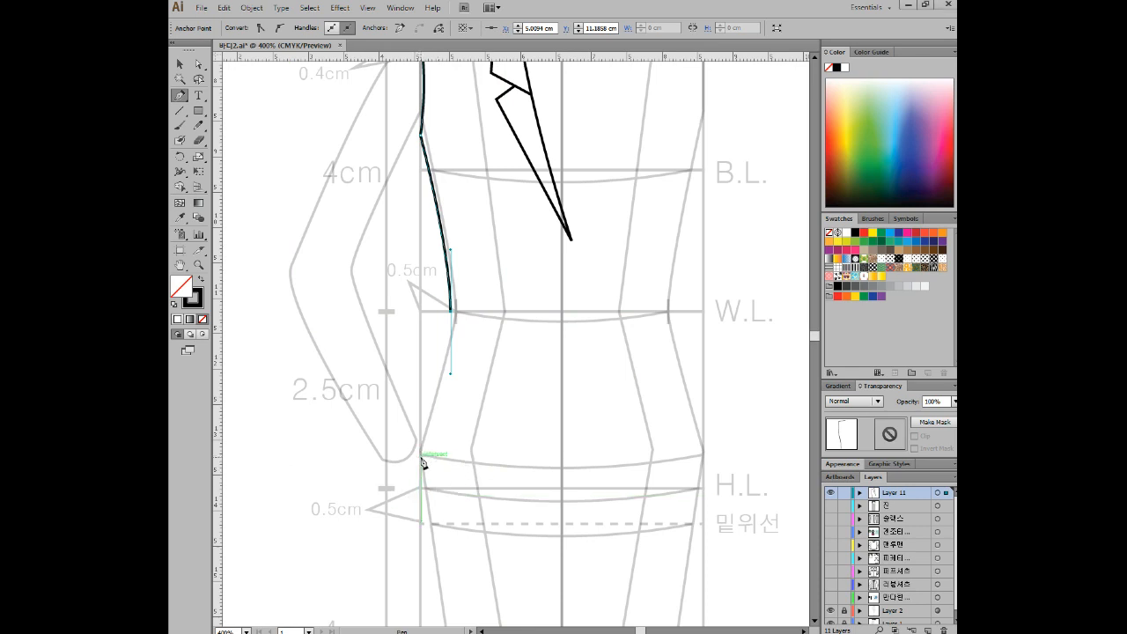
key(ctrl+z)
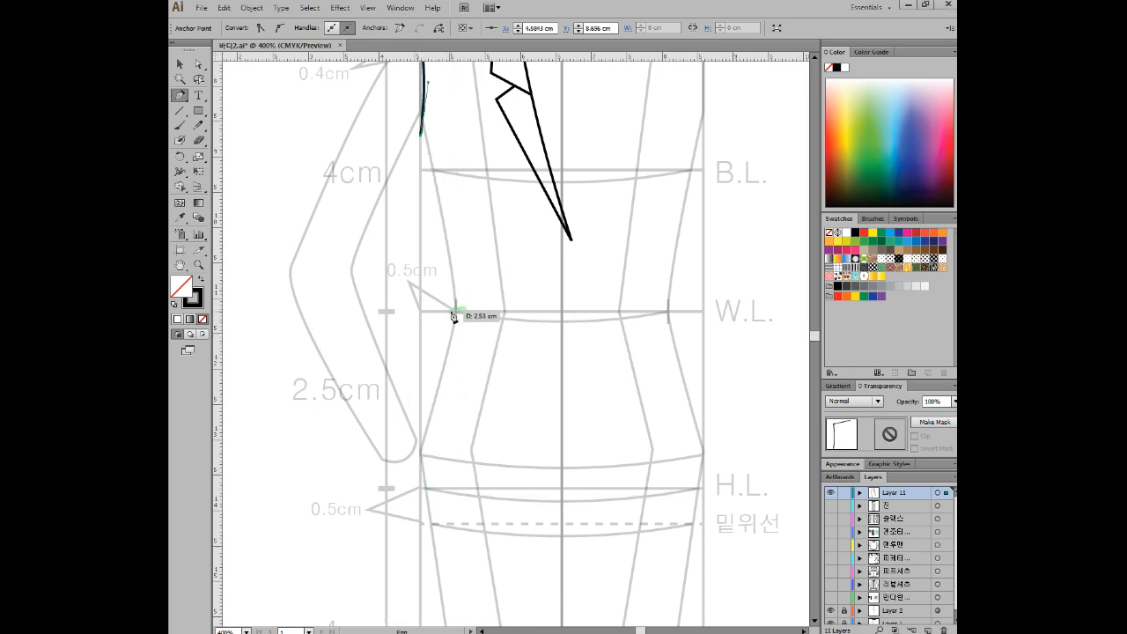
drag(451, 310, 449, 356)
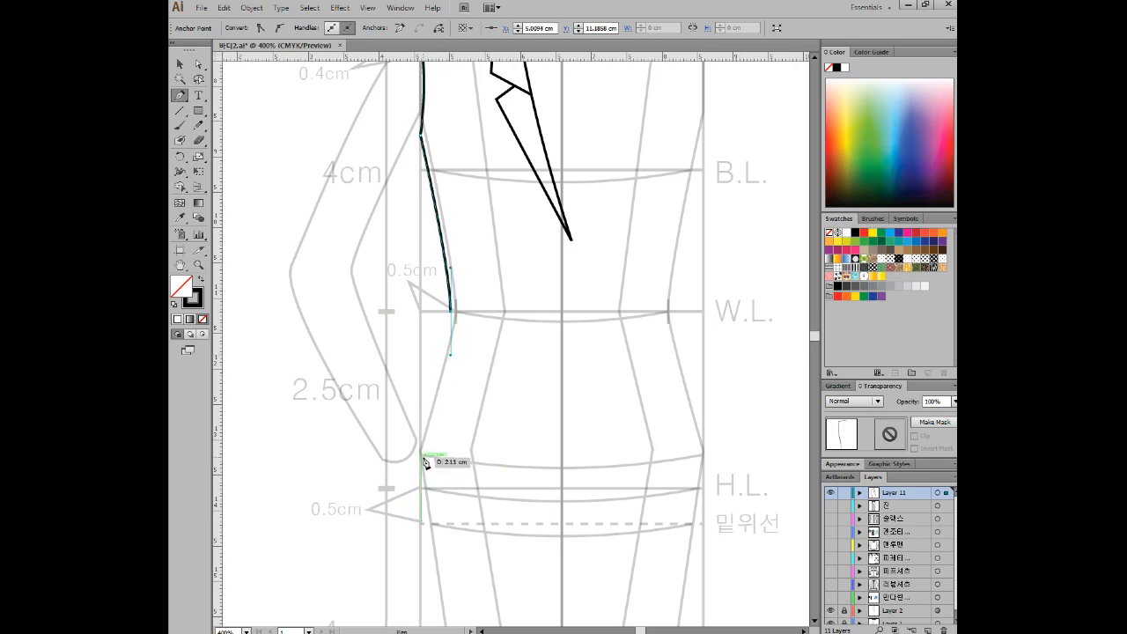
click(421, 452)
drag(419, 453, 420, 488)
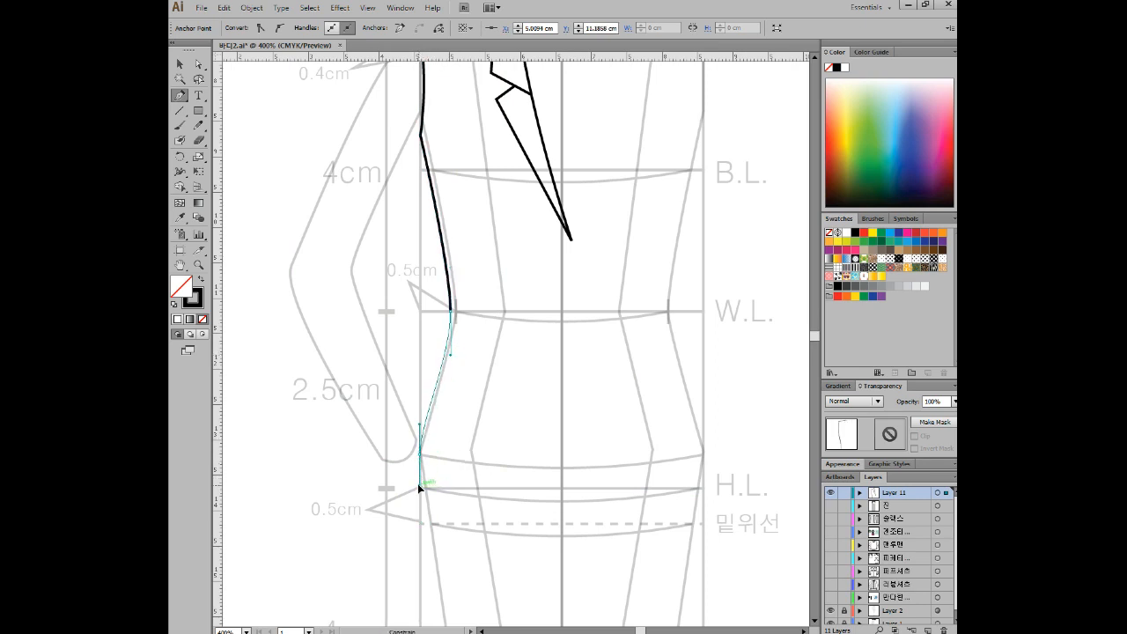
drag(418, 481, 419, 480)
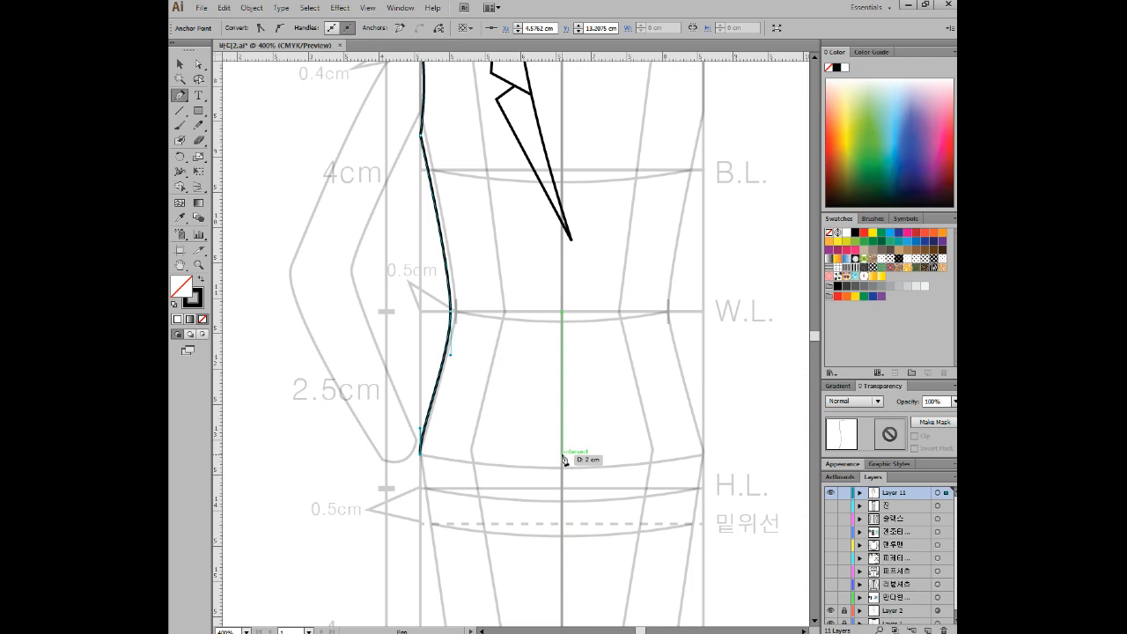
Step: Add a straight hem from the side line's lower end to centre front, level it horizontally and end the path
scroll(468, 470, up, 6)
drag(254, 387, 546, 430)
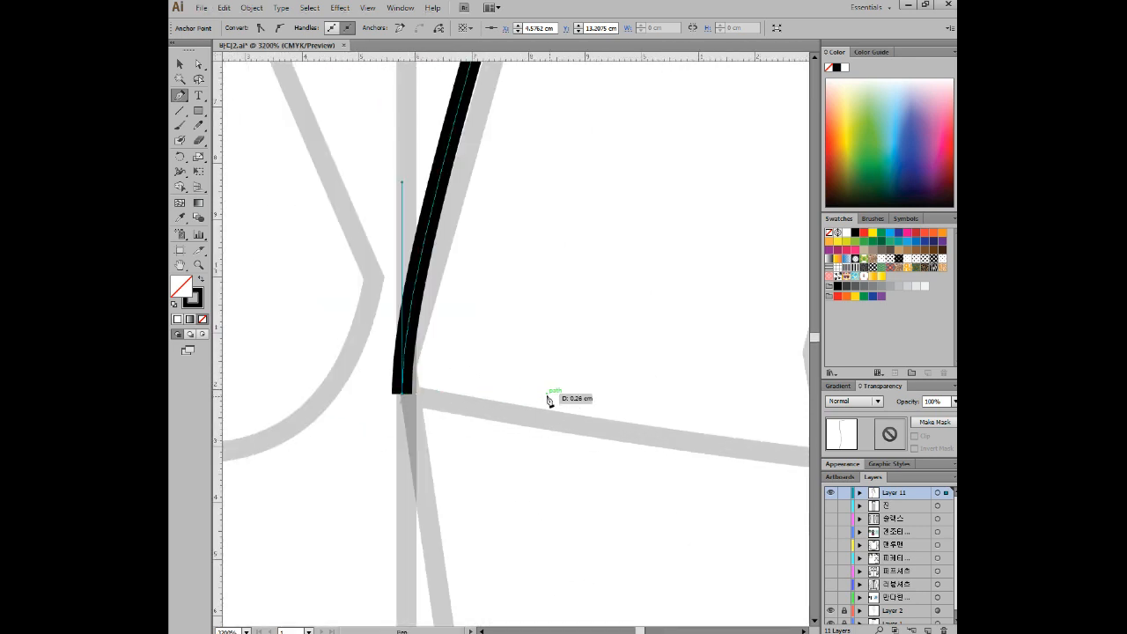
scroll(553, 395, down, 5)
drag(654, 432, 570, 433)
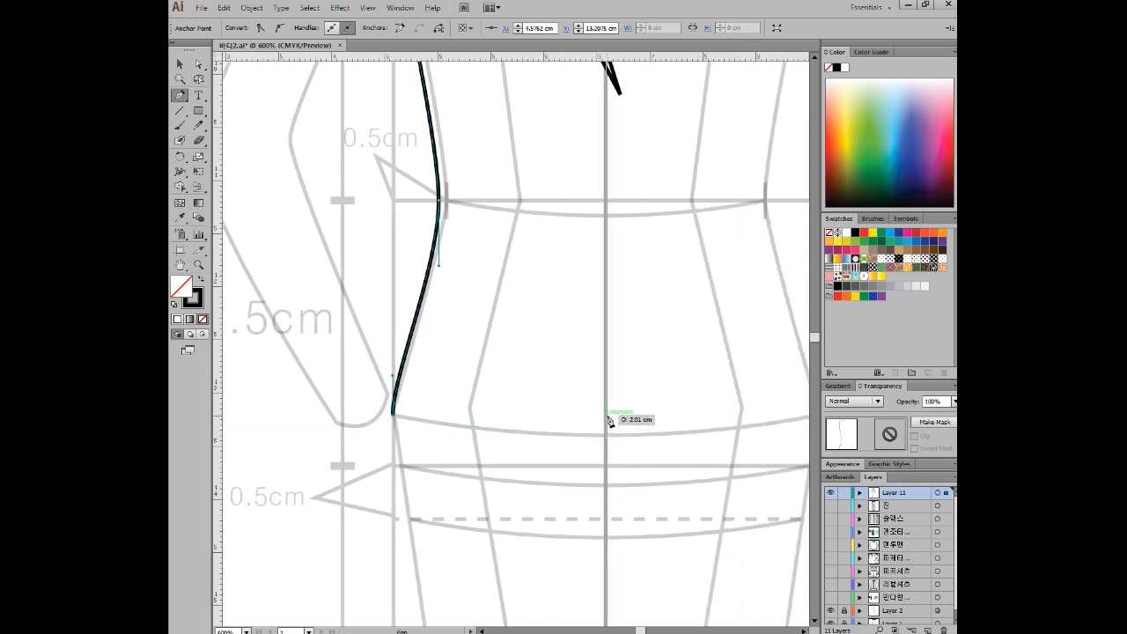
click(605, 420)
ctrl+click(606, 426)
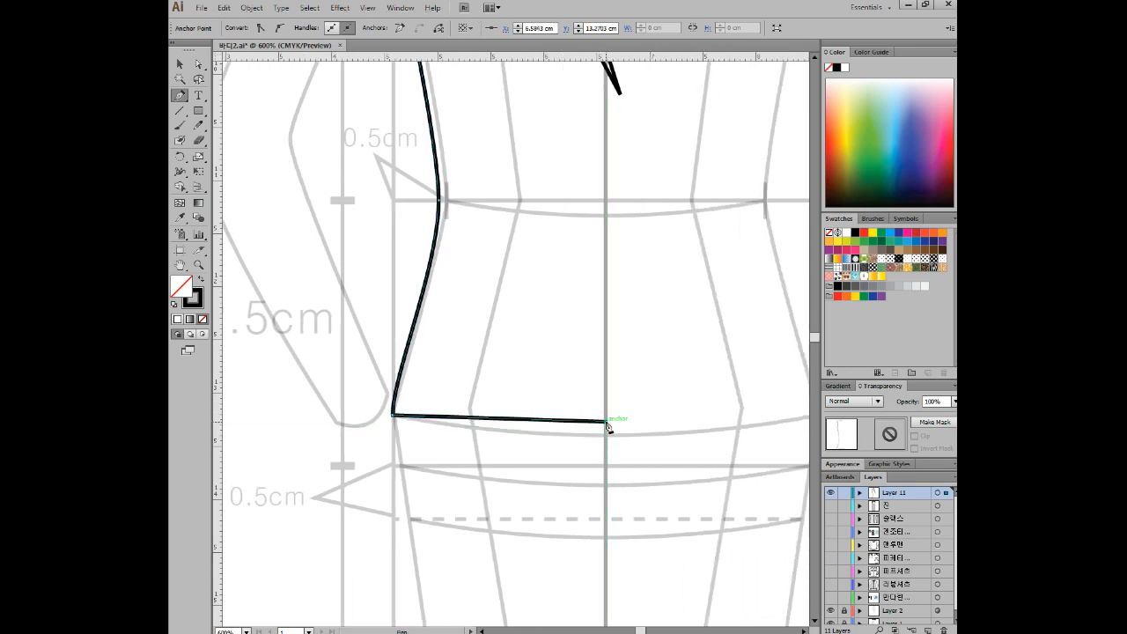
drag(606, 422, 607, 414)
ctrl+click(594, 330)
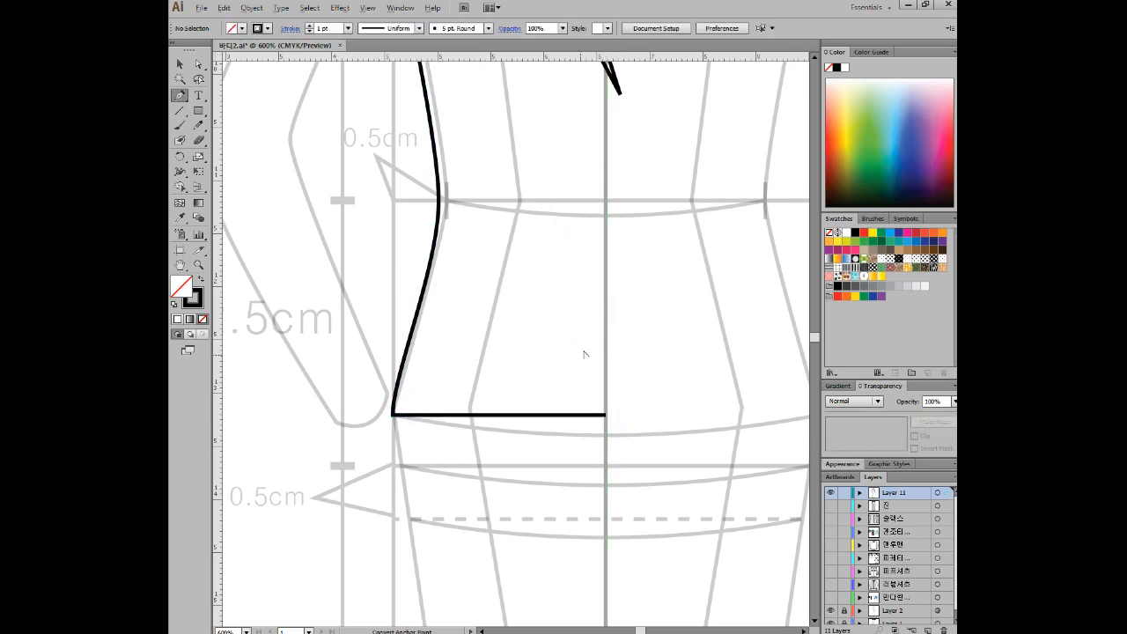
Step: Lower the whole hem line to Y 13.41 cm, just above H.L., and lengthen the upward handle at its side corner
scroll(577, 368, down, 2)
drag(620, 302, 598, 362)
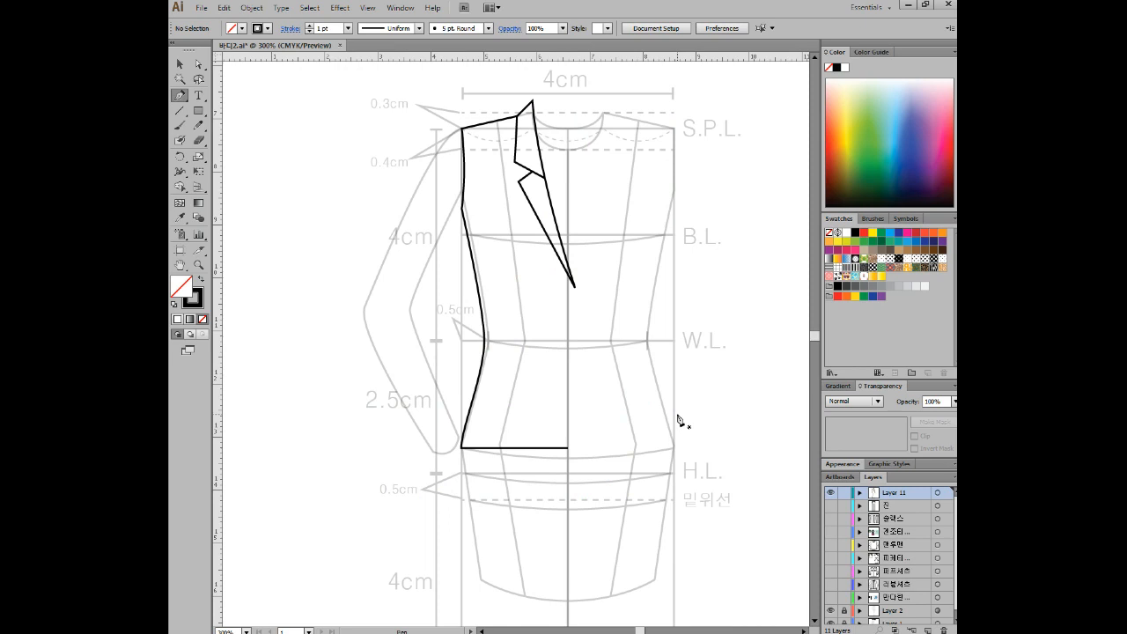
click(199, 64)
click(509, 448)
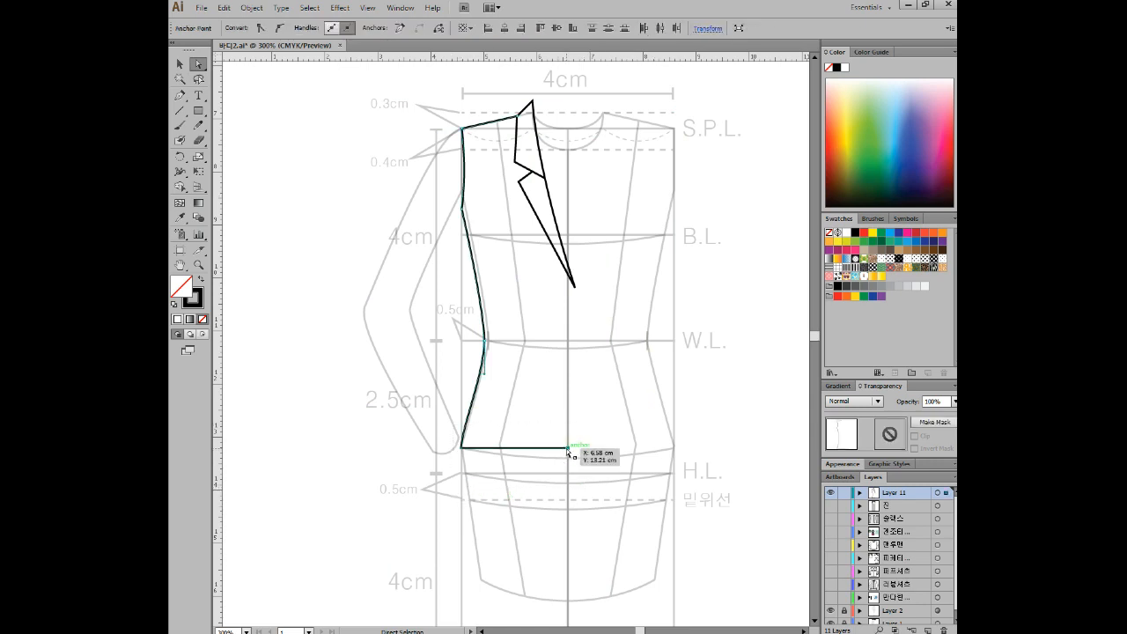
drag(568, 449, 568, 458)
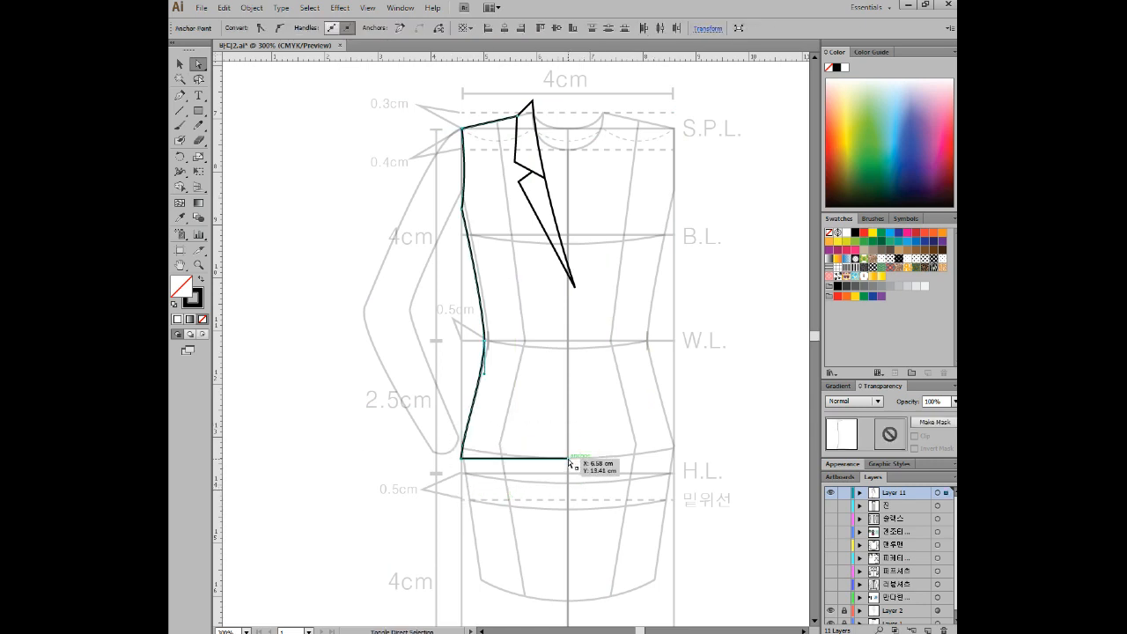
click(463, 458)
drag(462, 438, 461, 419)
click(732, 357)
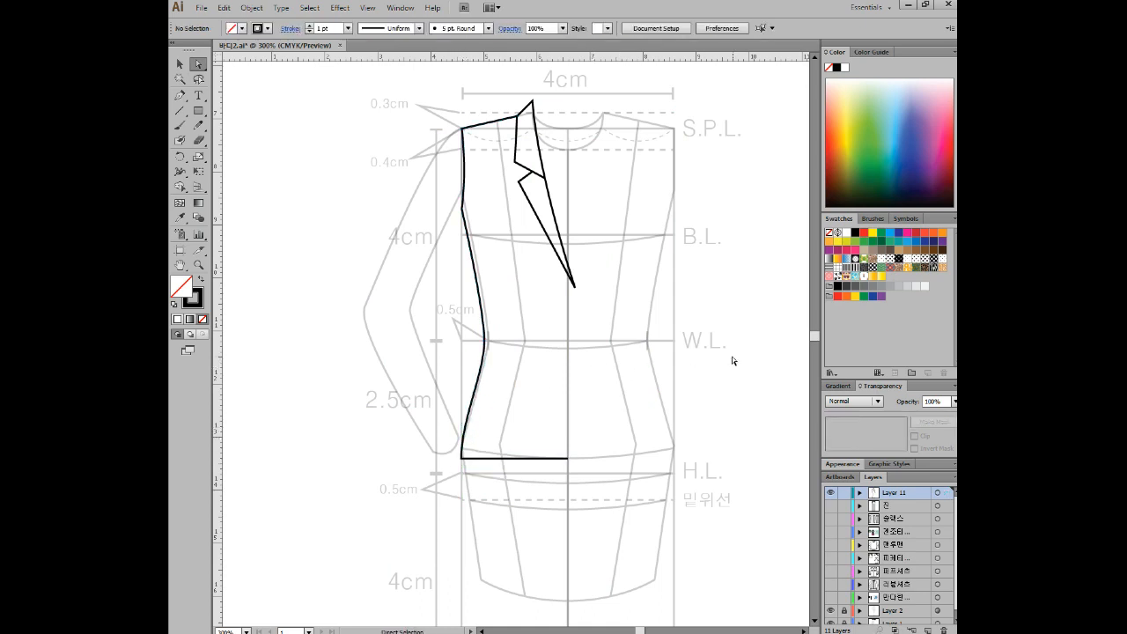
Step: Check the princess line, dart and pocket flap on the jacket reference image, and return to the Illustrator drawing
scroll(681, 345, down, 2)
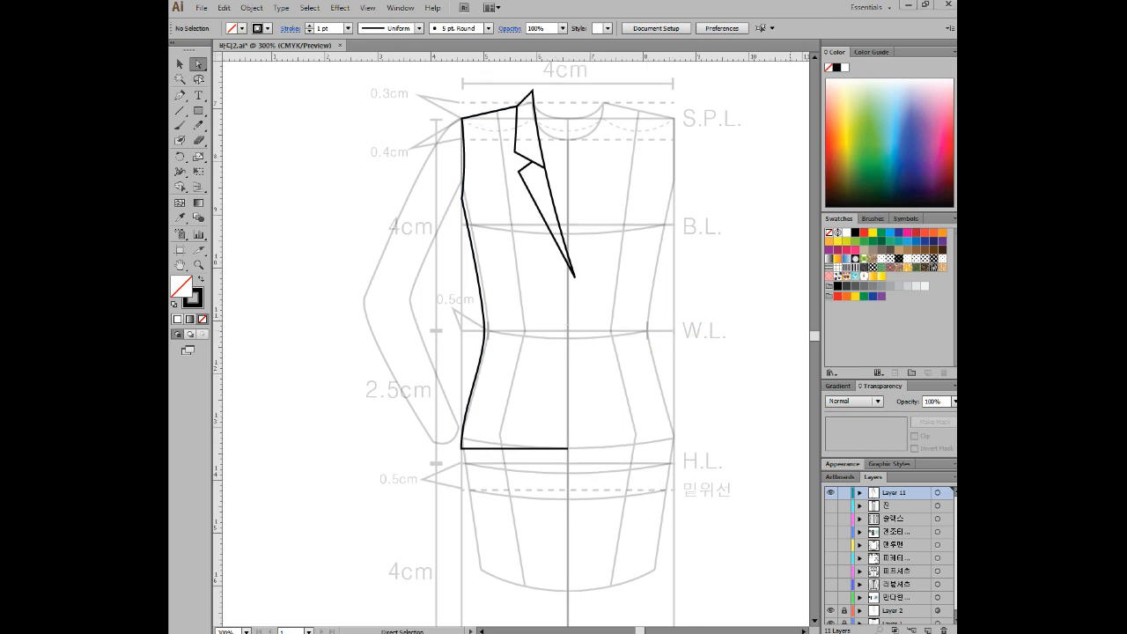
key(alt+Tab)
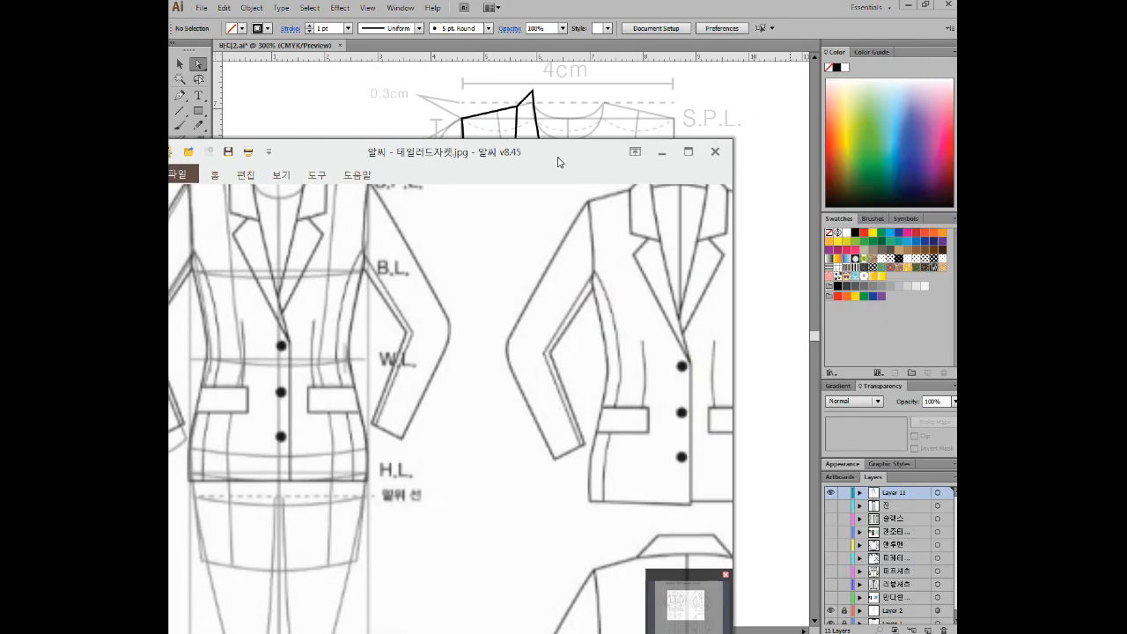
drag(558, 157, 594, 78)
drag(688, 375, 680, 366)
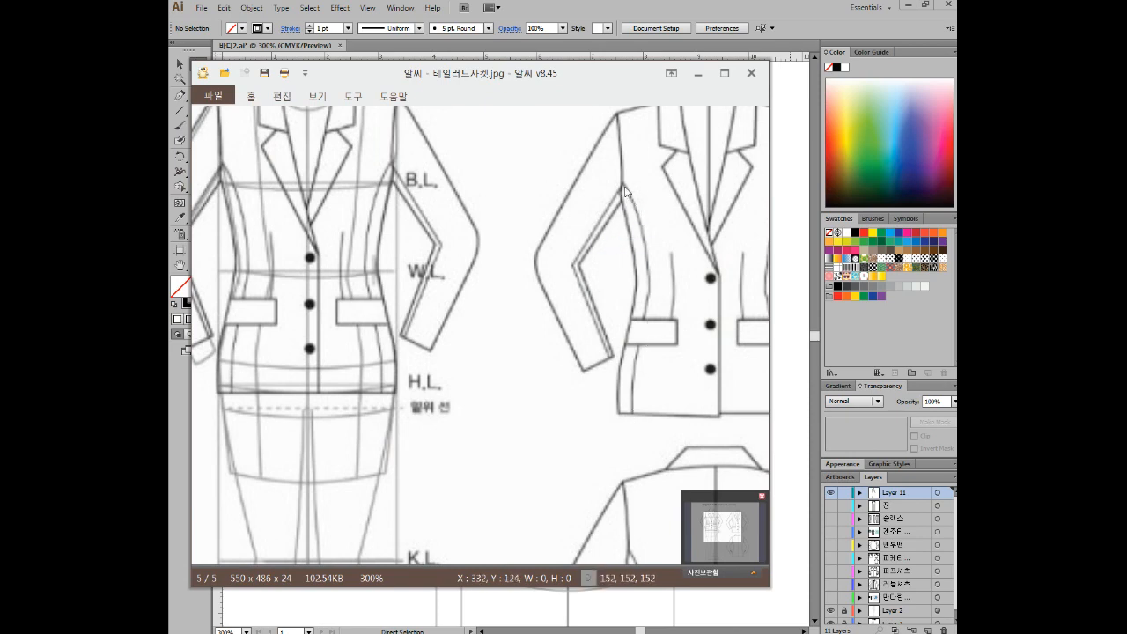
drag(663, 329, 650, 317)
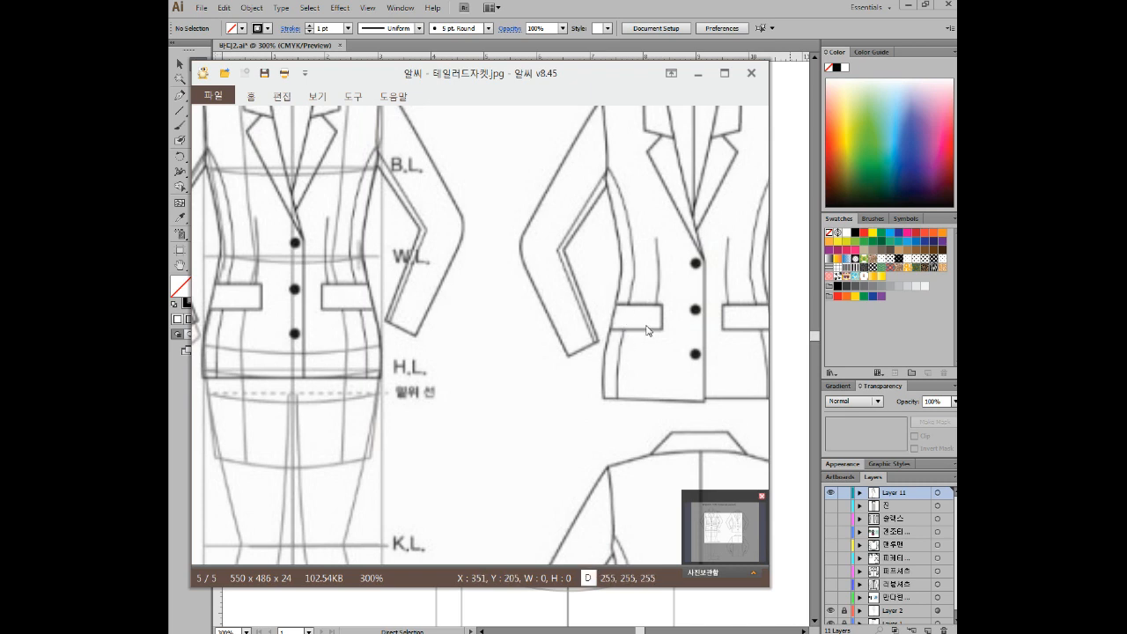
drag(539, 78, 1126, 176)
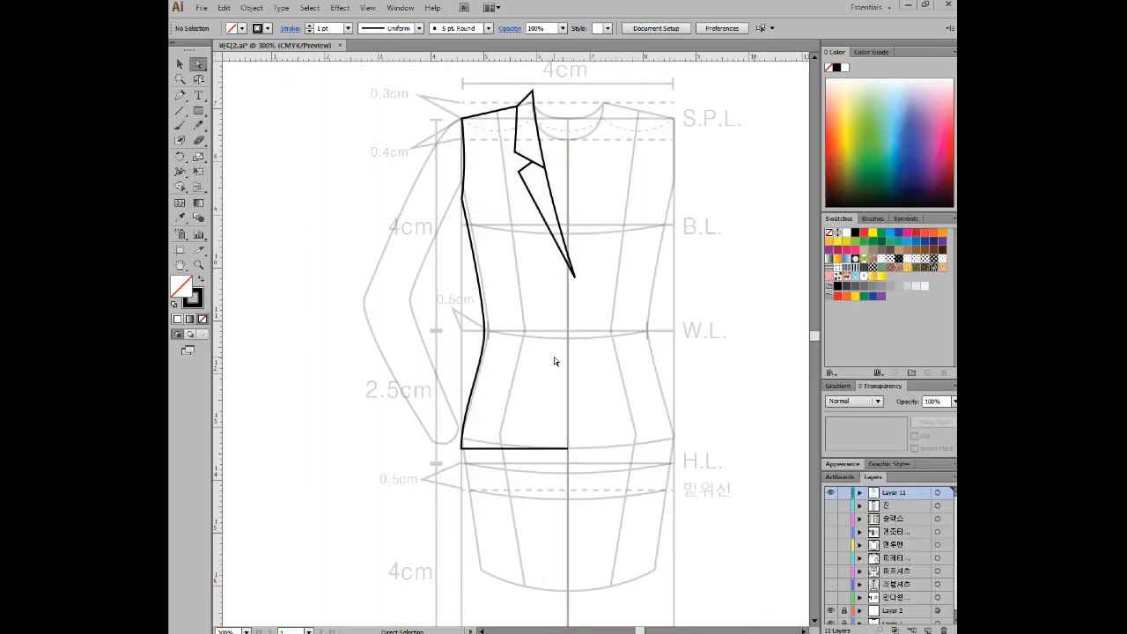
Step: Draw a pocket flap rectangle across the side line below W.L. and shift it slightly towards centre front
click(199, 110)
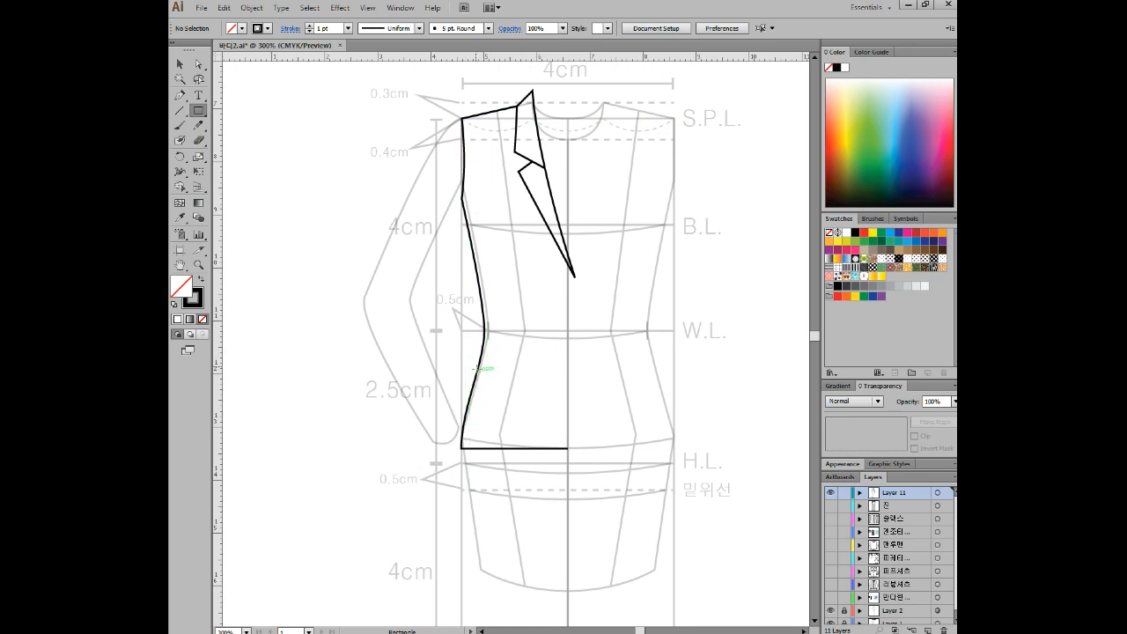
drag(469, 355, 528, 377)
drag(528, 377, 532, 381)
key(ctrl+equal)
key(ctrl+equal)
key(ctrl+equal)
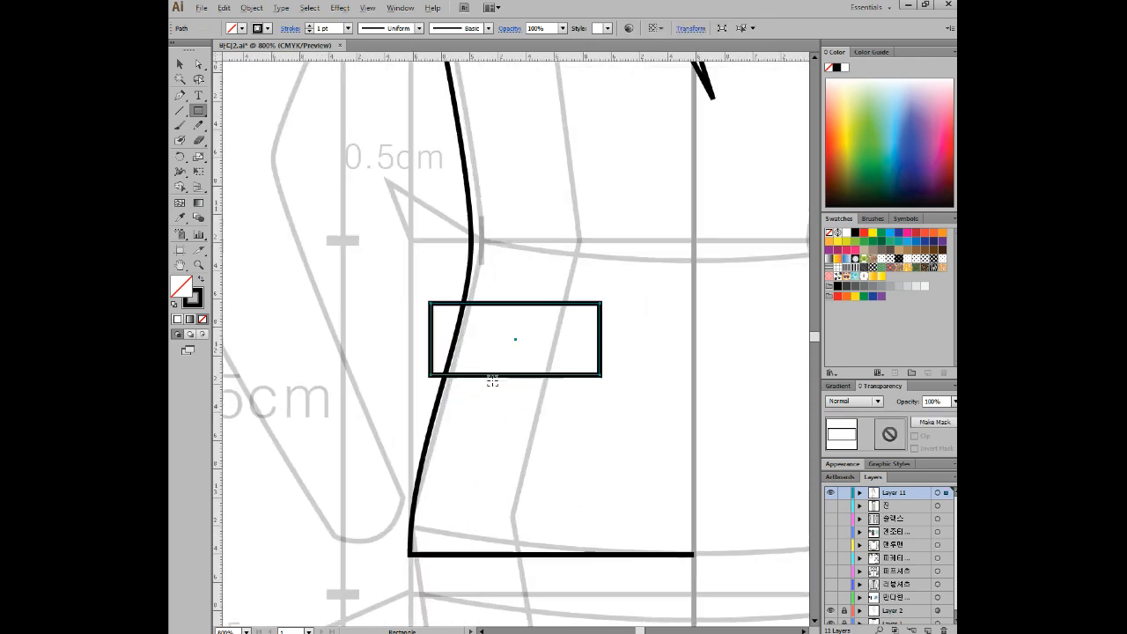
click(179, 65)
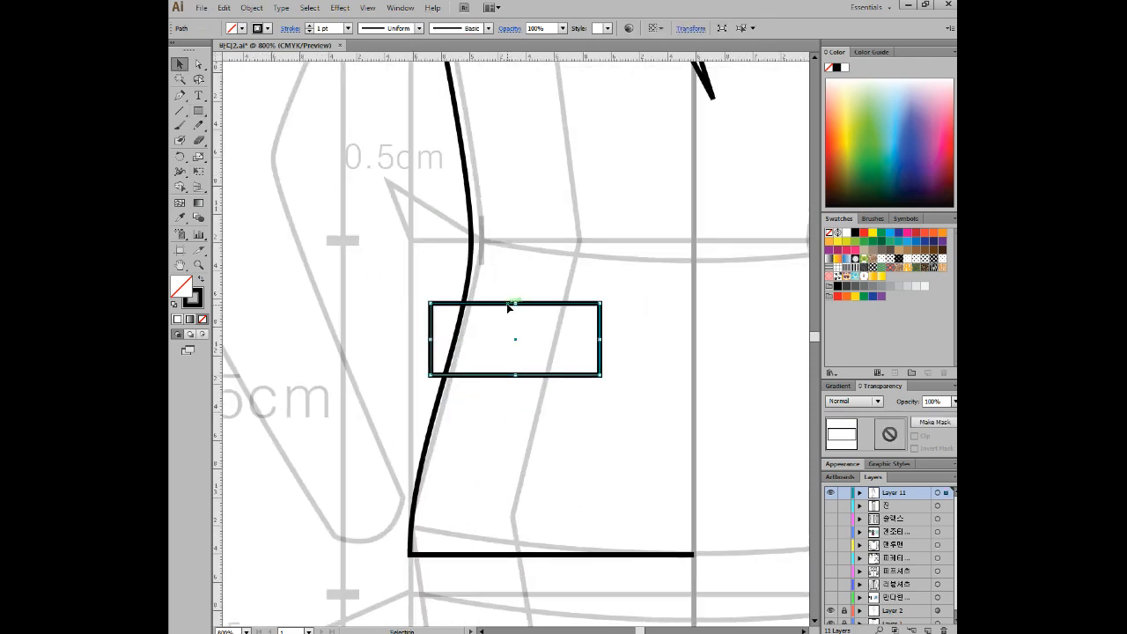
drag(510, 306, 519, 307)
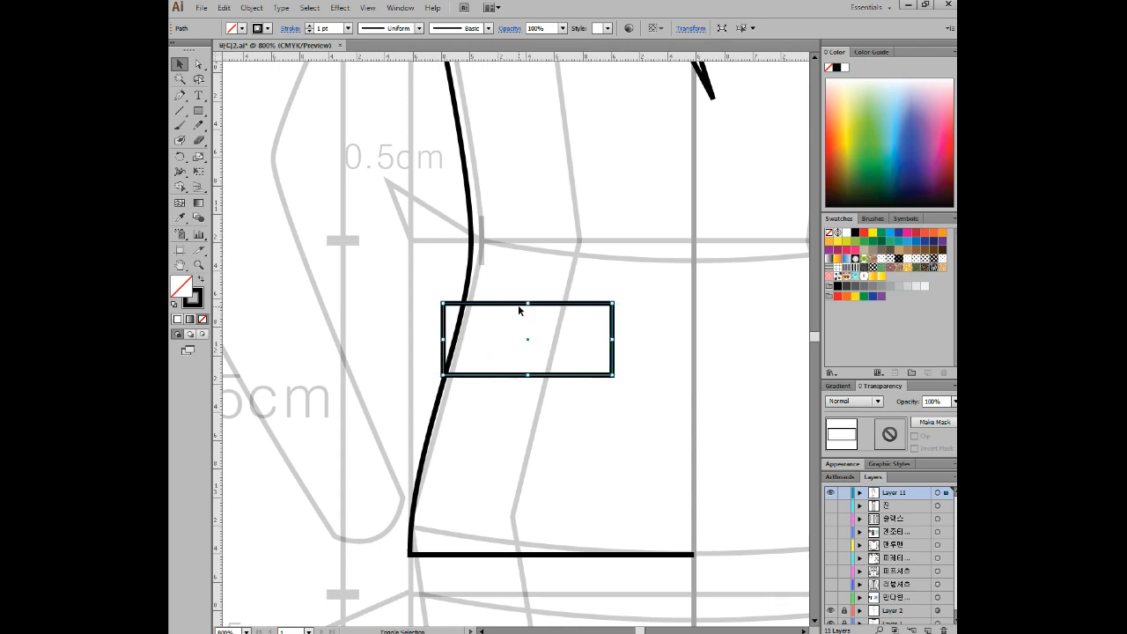
click(548, 280)
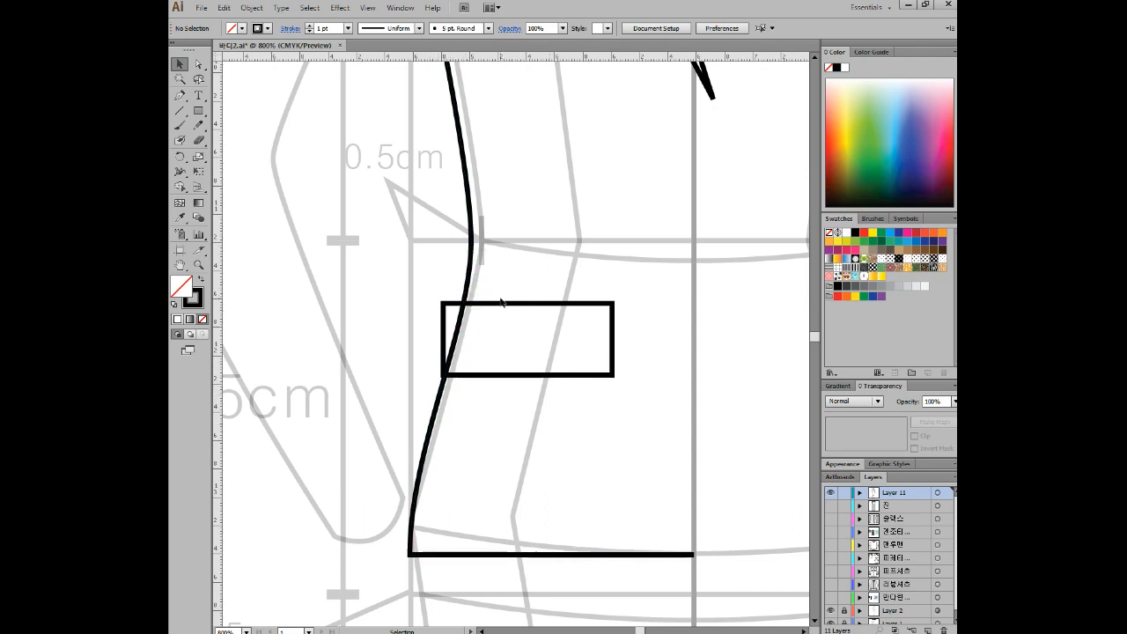
Step: Move the flap rectangle horizontally clear of the side line, so that it slightly overlaps centre front
drag(554, 304, 641, 304)
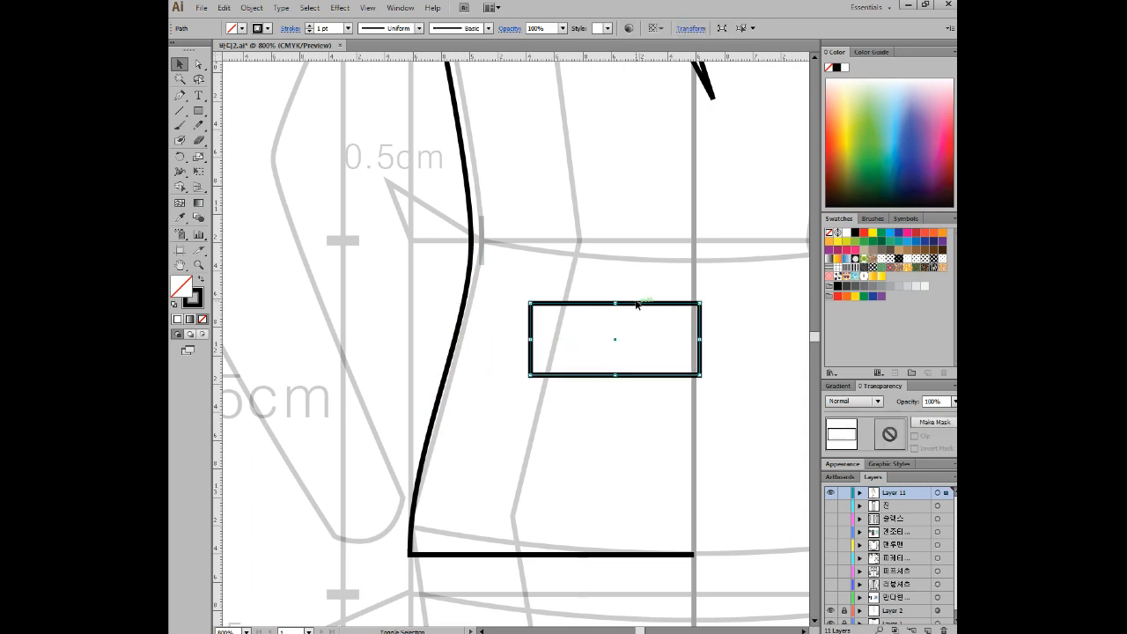
click(554, 243)
scroll(579, 333, up, 2)
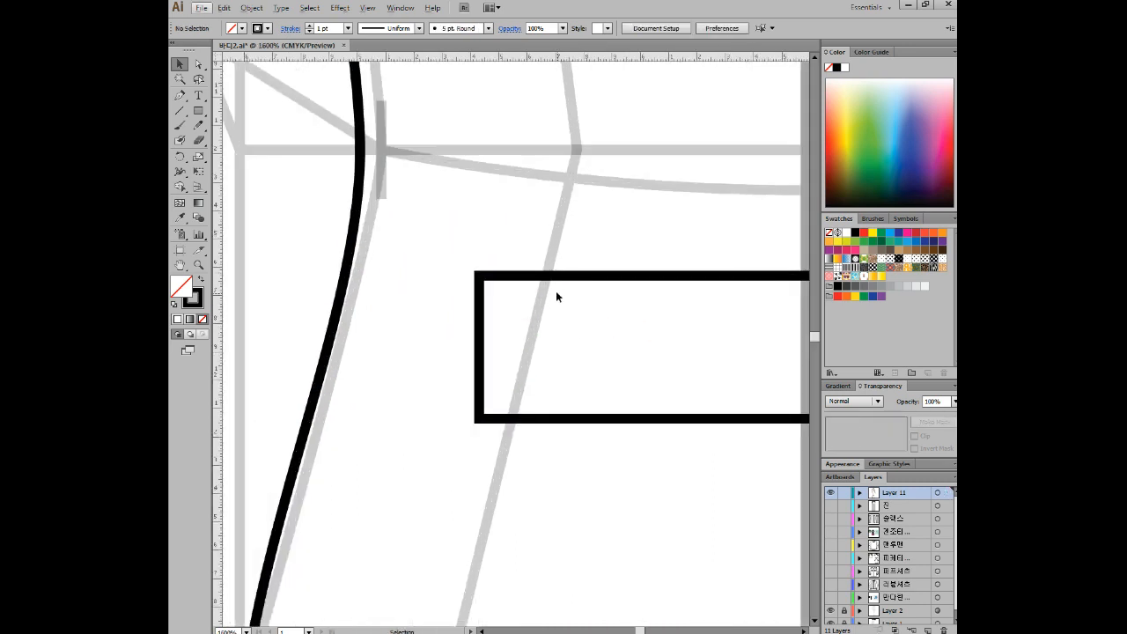
drag(621, 325, 523, 280)
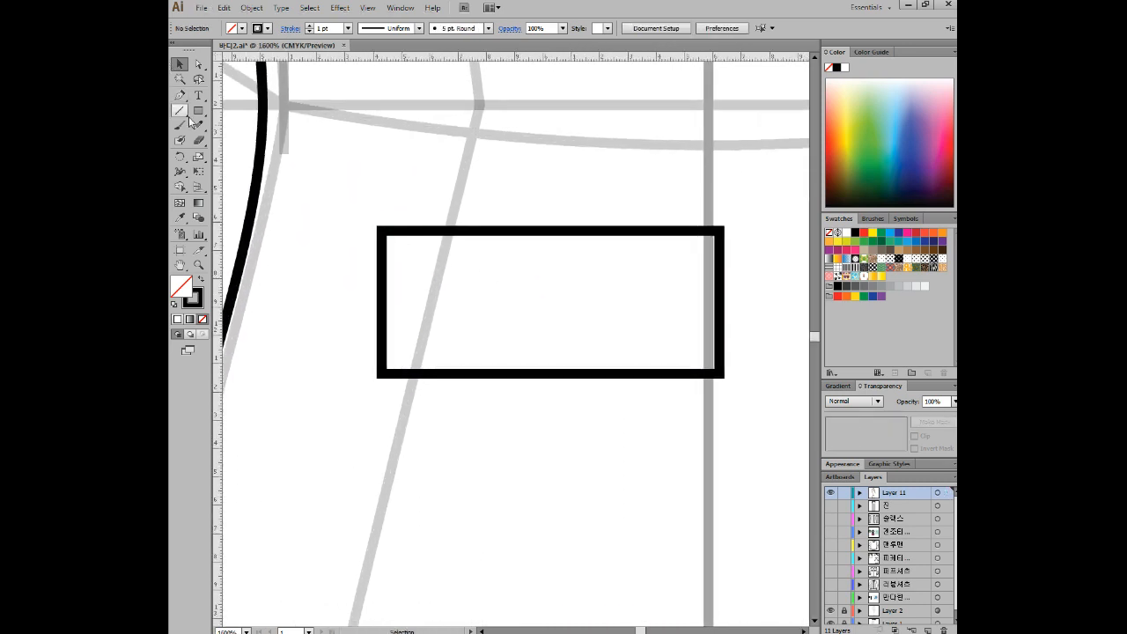
Step: Add an anchor point on the flap's top edge near its outer corner and delete the outer side up to that point
drag(181, 95, 228, 113)
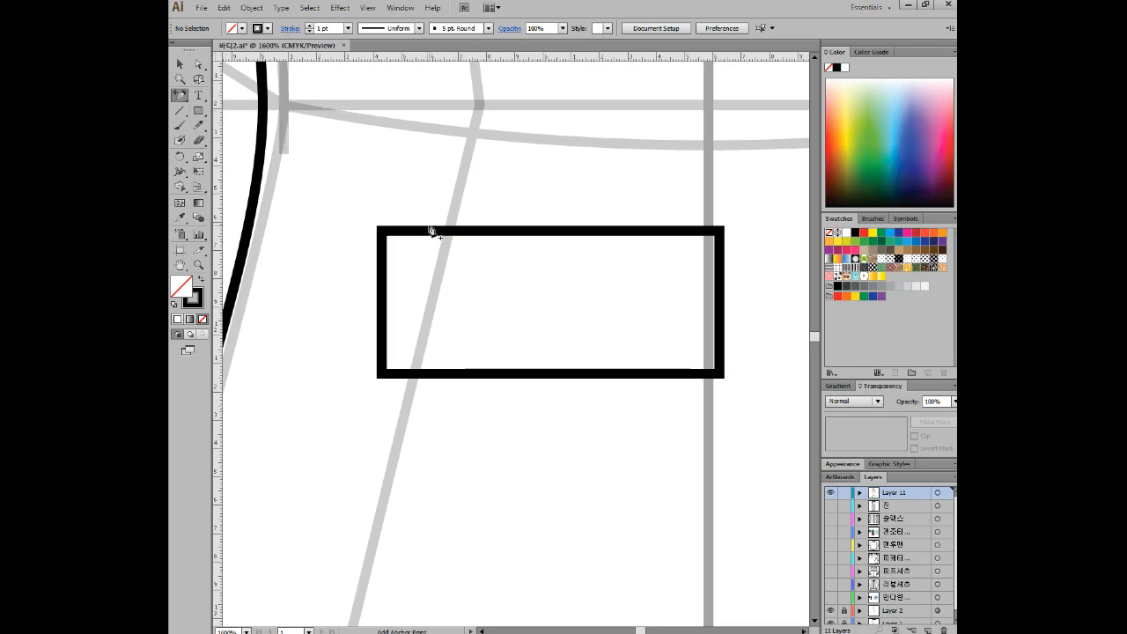
click(434, 232)
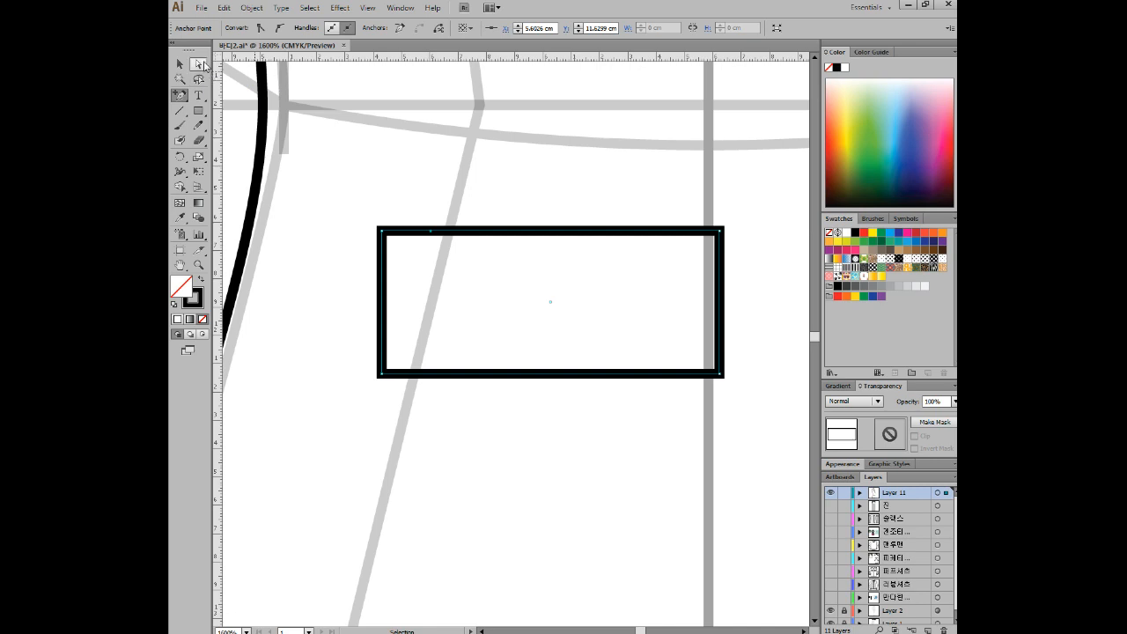
click(199, 65)
key(Delete)
click(380, 280)
key(v)
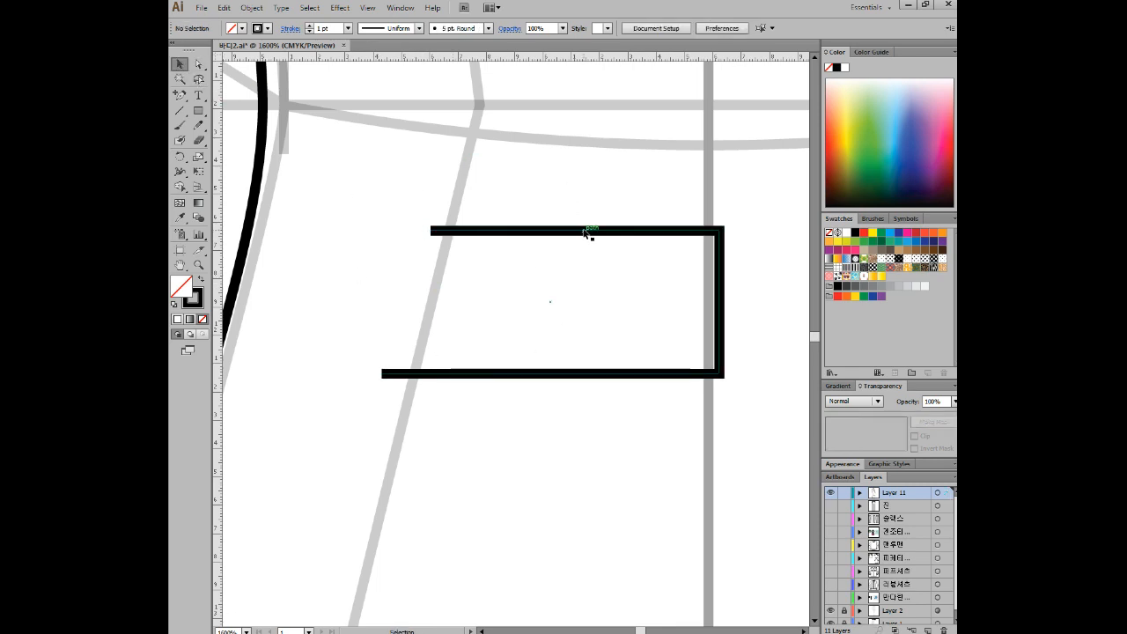
Step: Move the open flap back so its top edge starts on the side line, and shorten its lower edge to end there too
drag(549, 219, 484, 240)
click(246, 394)
key(a)
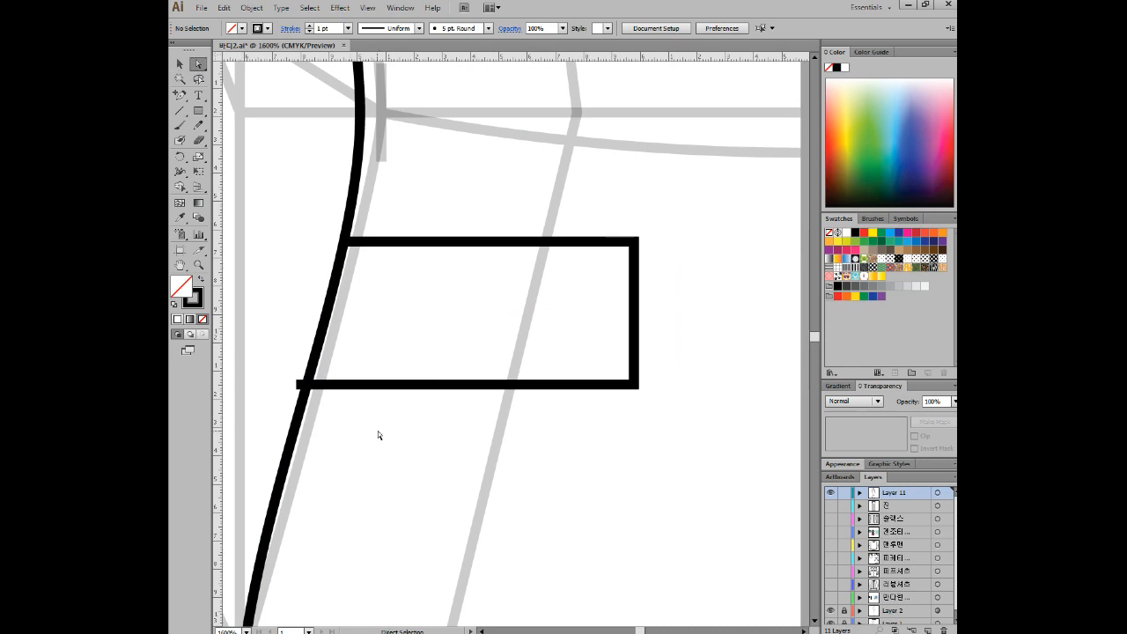
drag(298, 384, 306, 384)
click(443, 326)
Step: Draw a curved panel line with the Pen tool from the armhole through the flap's top edge to the hem, just inside the side line
alt+scroll(513, 420, down, 2)
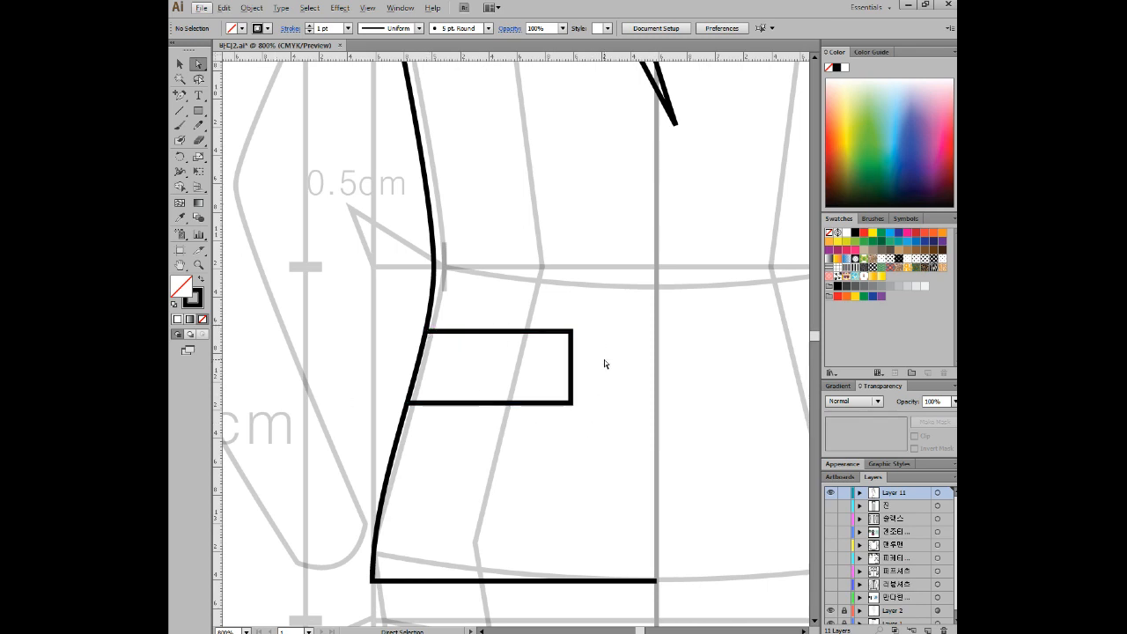
alt+scroll(633, 357, down, 2)
drag(610, 330, 561, 373)
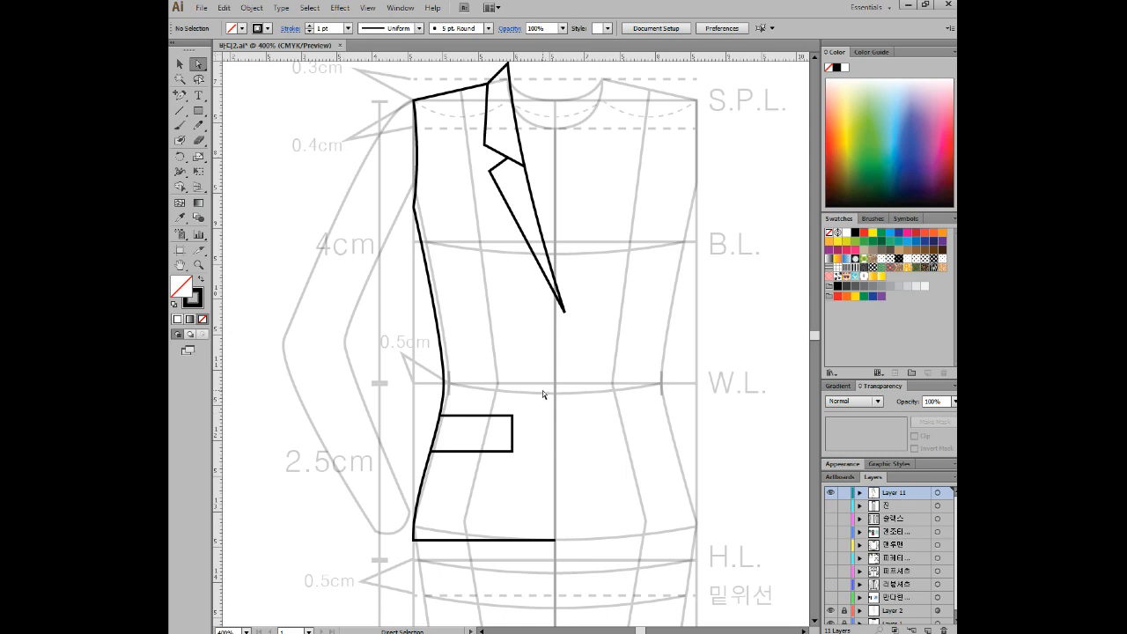
drag(503, 331, 503, 294)
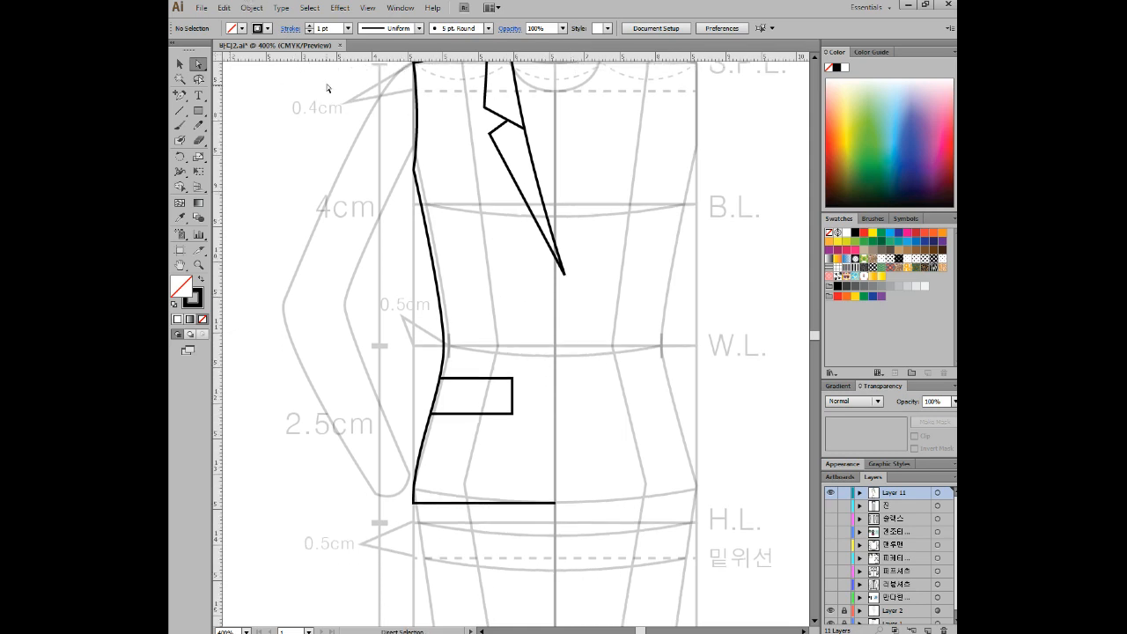
click(179, 95)
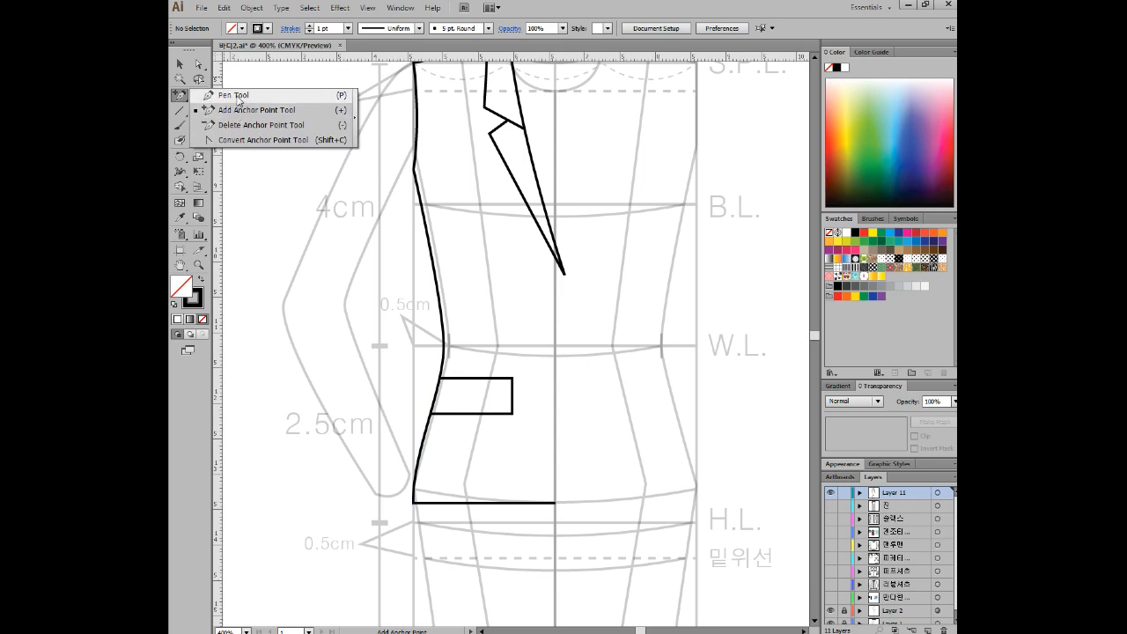
click(235, 97)
drag(468, 234, 443, 196)
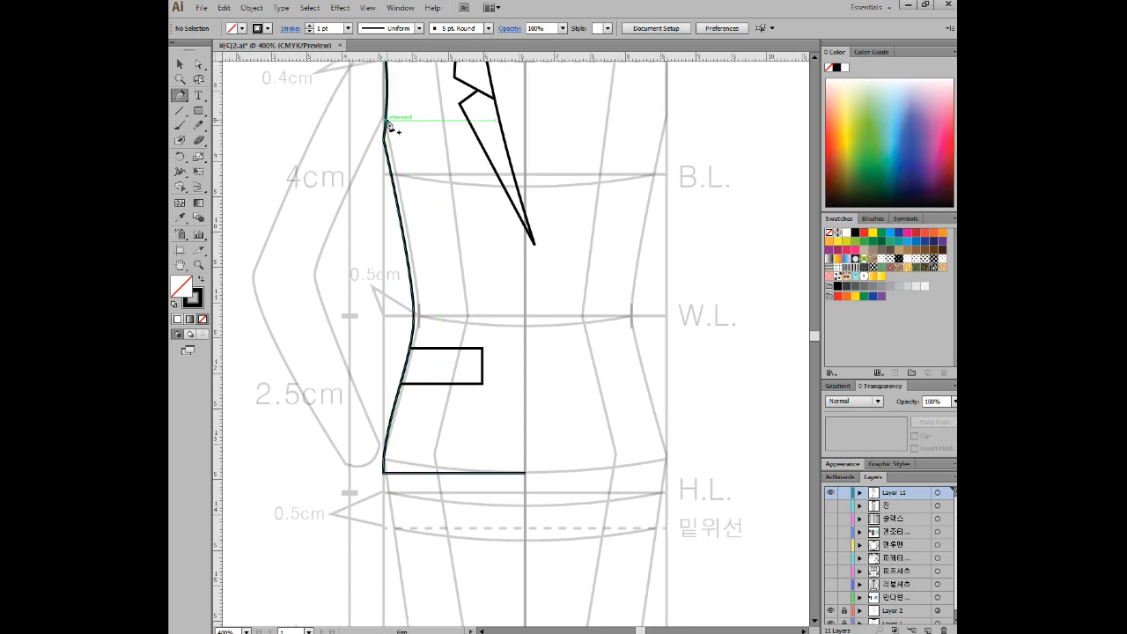
click(388, 124)
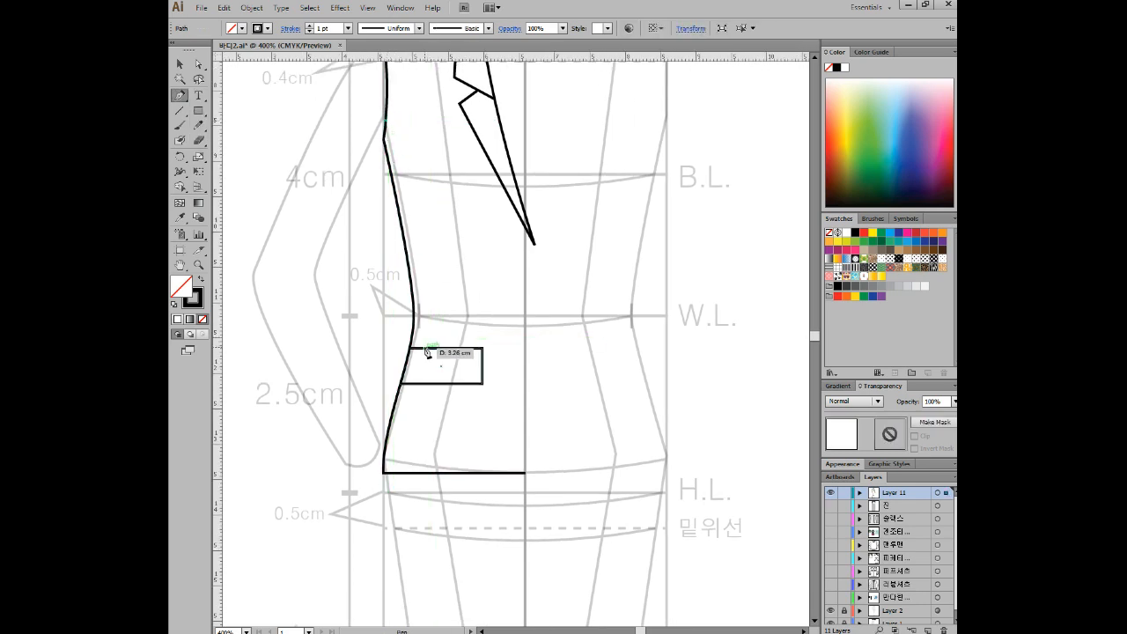
drag(426, 351, 413, 449)
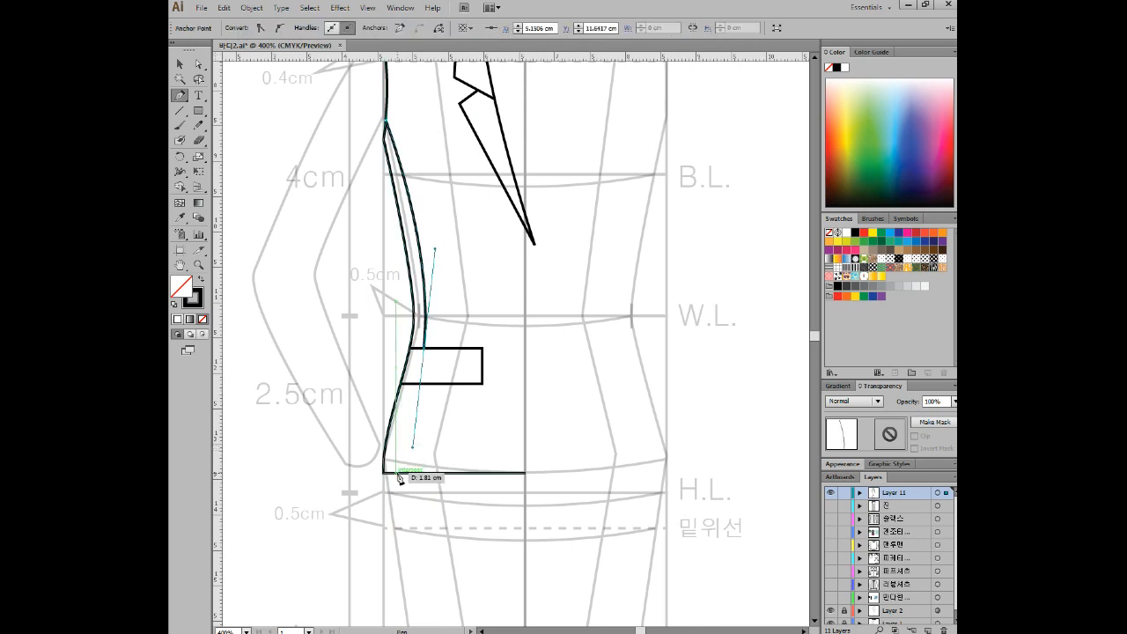
drag(399, 478, 415, 390)
Step: Shorten the upward handle of the panel line's anchor at the flap's top edge to flatten the curve above it
click(199, 63)
click(423, 348)
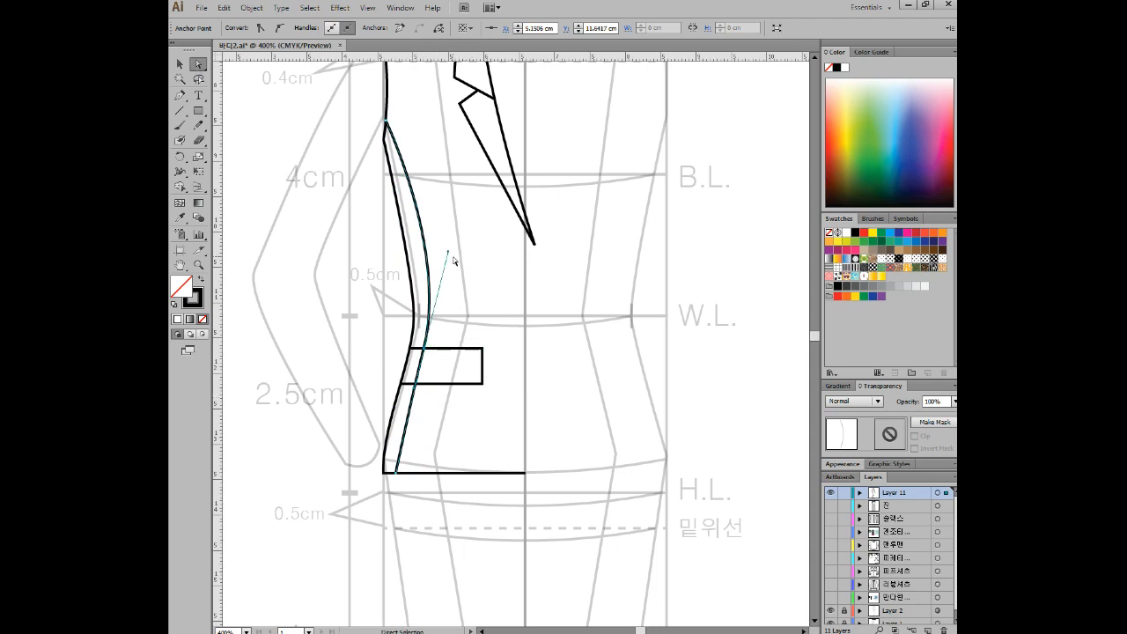
mouse_move(447, 252)
mouse_down()
mouse_move(430, 279)
mouse_move(438, 275)
mouse_up()
Step: Convert the panel line's hem anchor to a smooth point with vertical handles and deselect the line
click(399, 473)
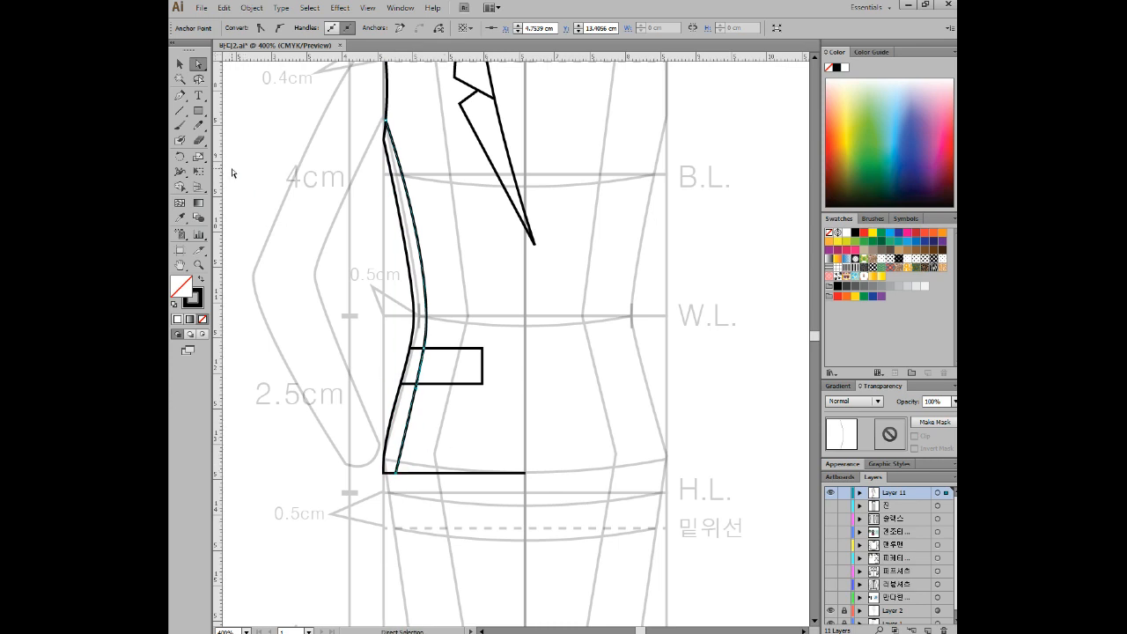
drag(179, 96, 251, 141)
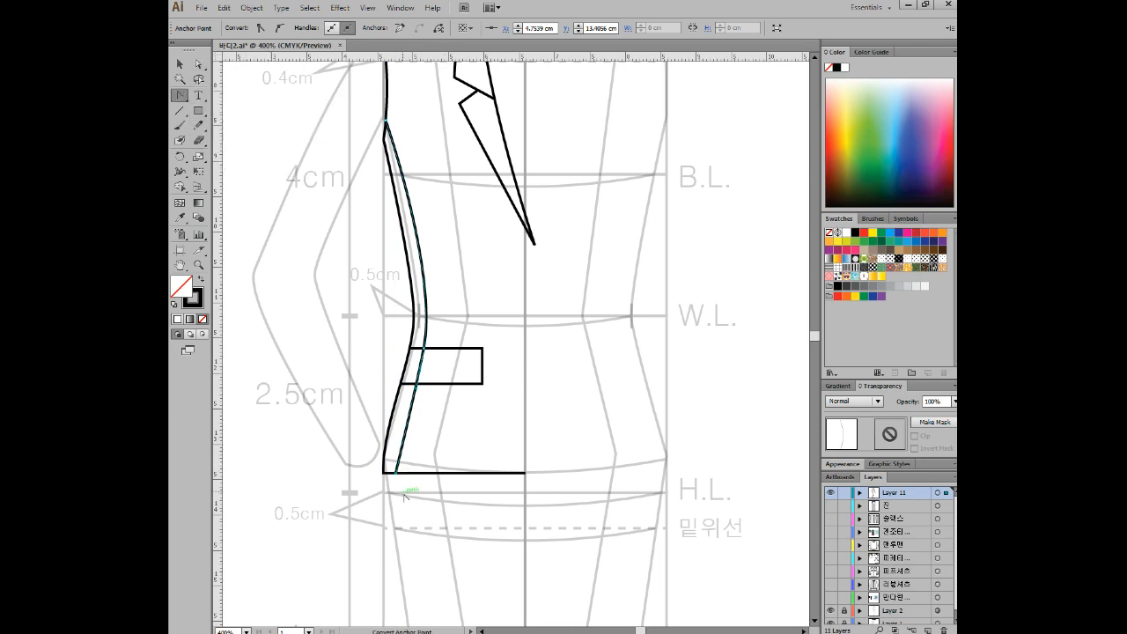
drag(397, 473, 397, 501)
key(v)
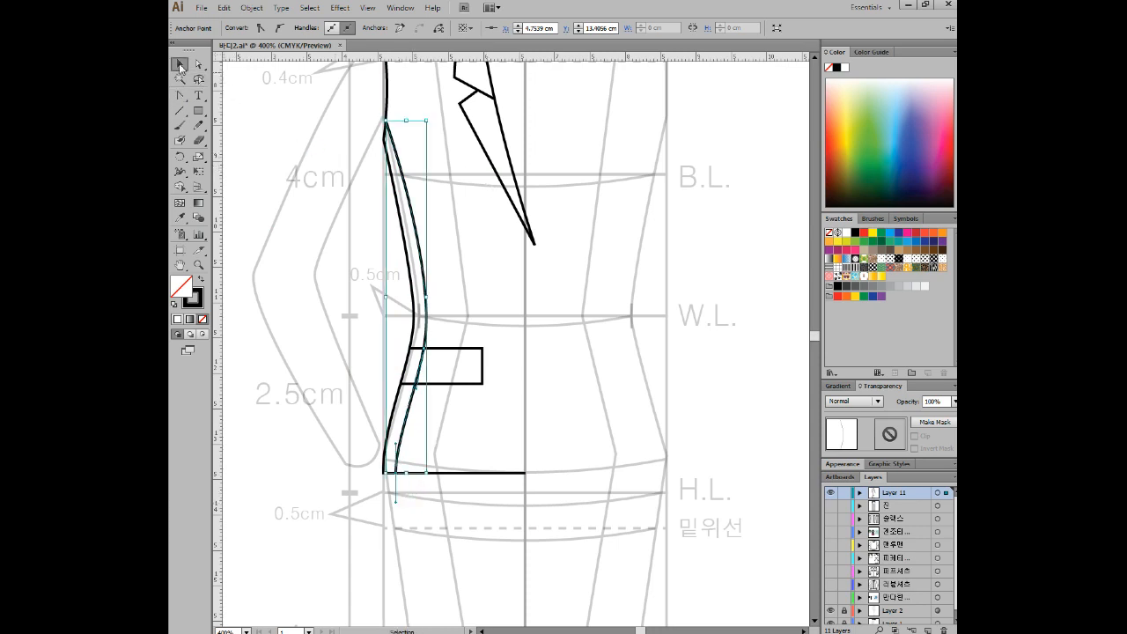
click(505, 343)
Step: Cut the panel line with the Scissors tool where it crosses the pocket flap's lower and upper edges
drag(471, 251, 513, 399)
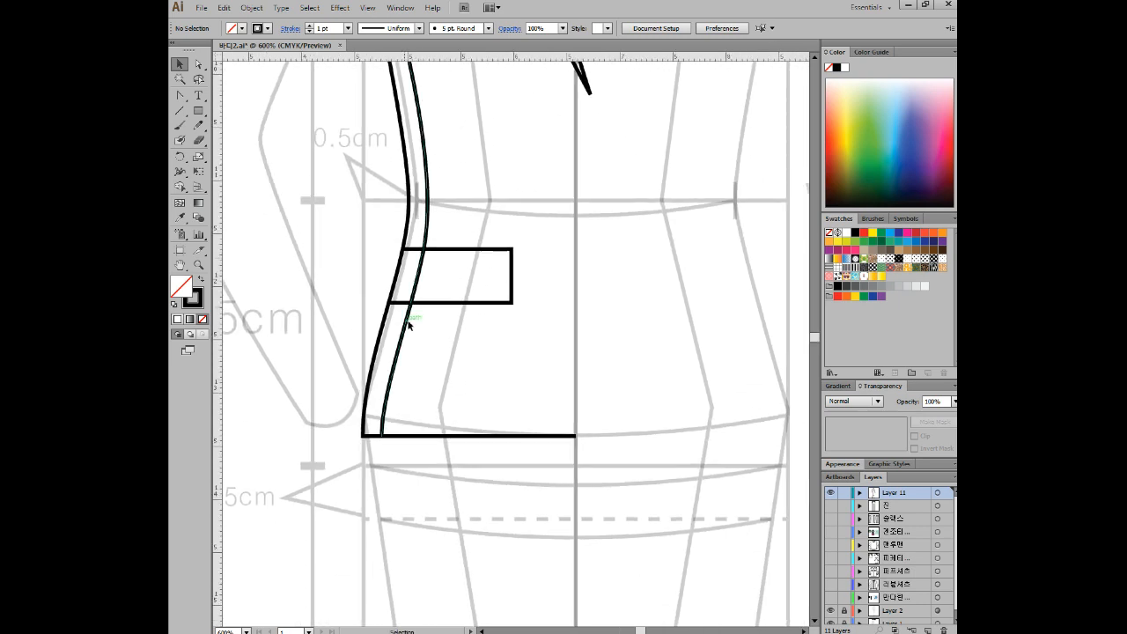
scroll(458, 264, up, 2)
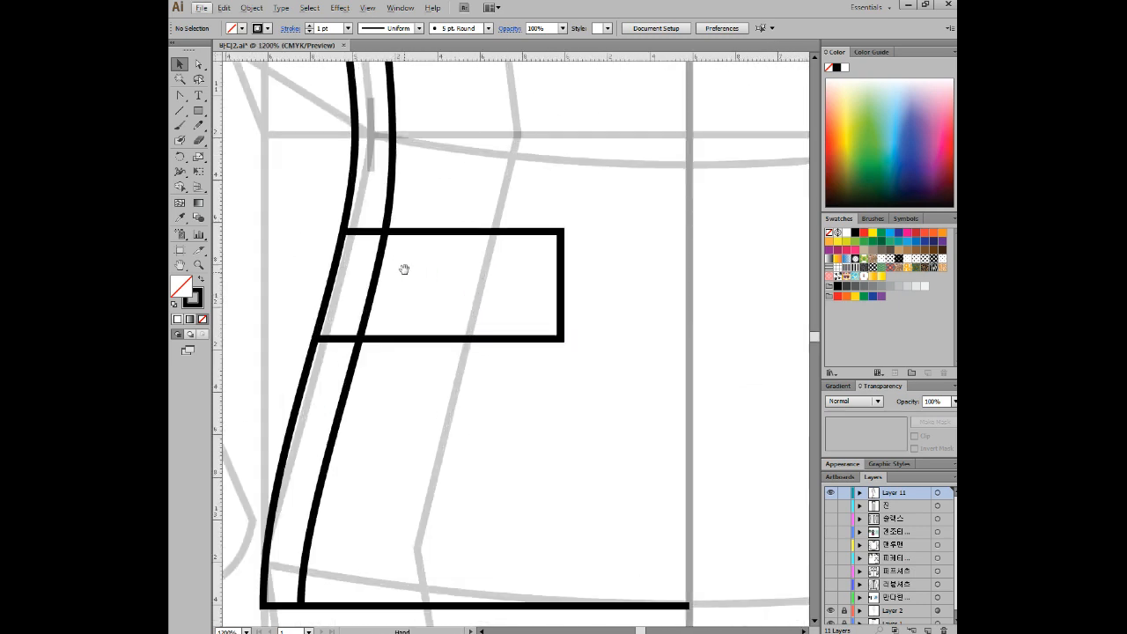
drag(406, 270, 416, 239)
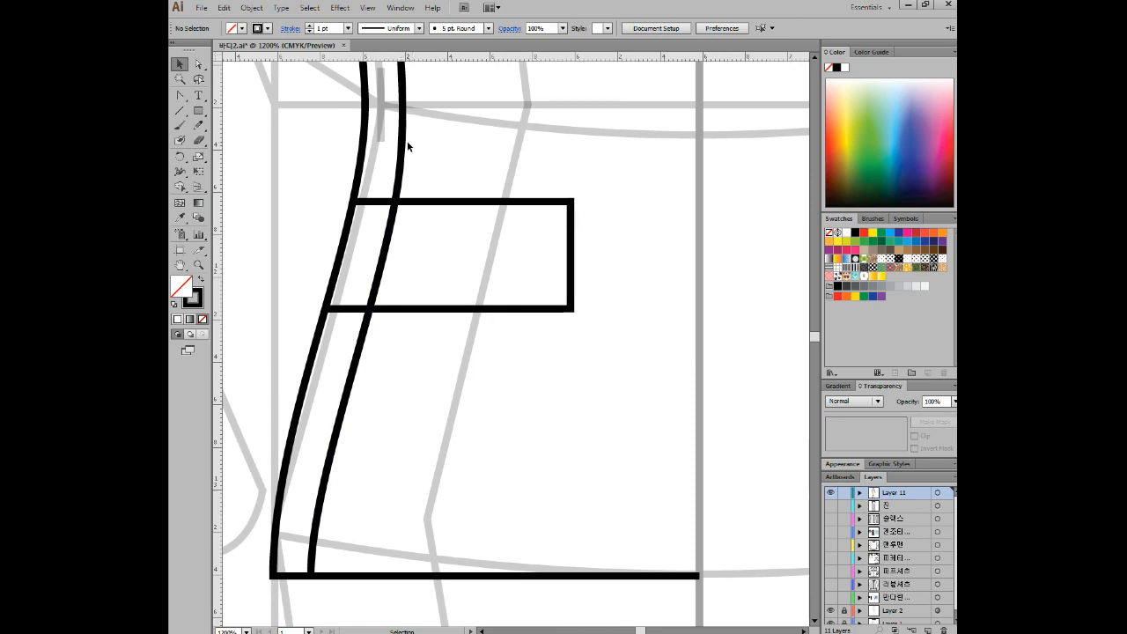
drag(417, 149, 423, 150)
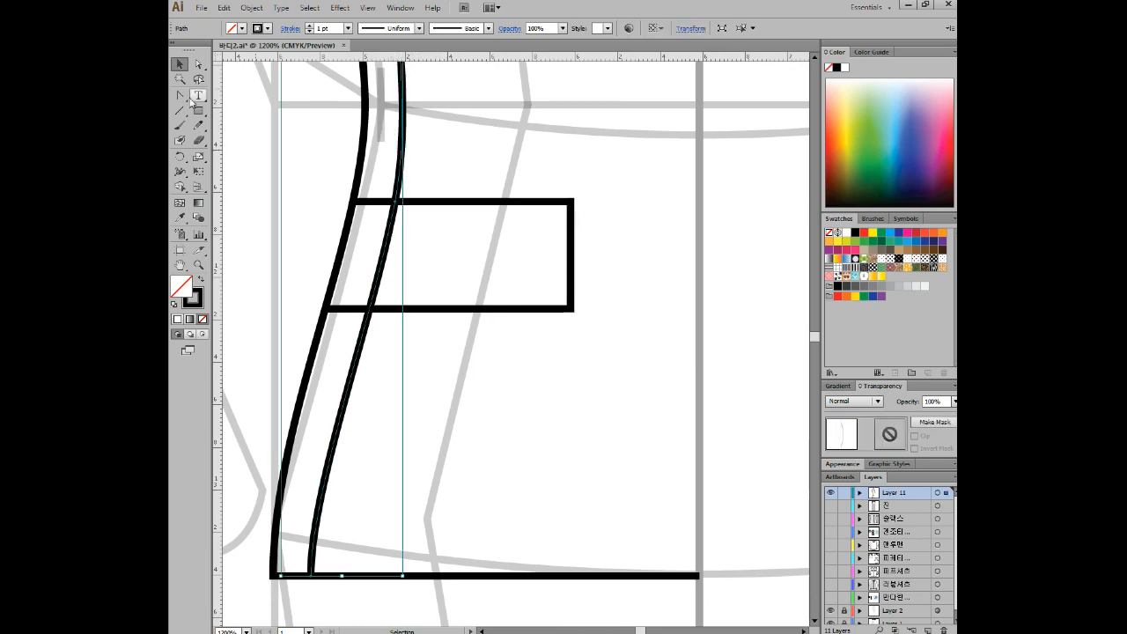
drag(201, 138, 261, 155)
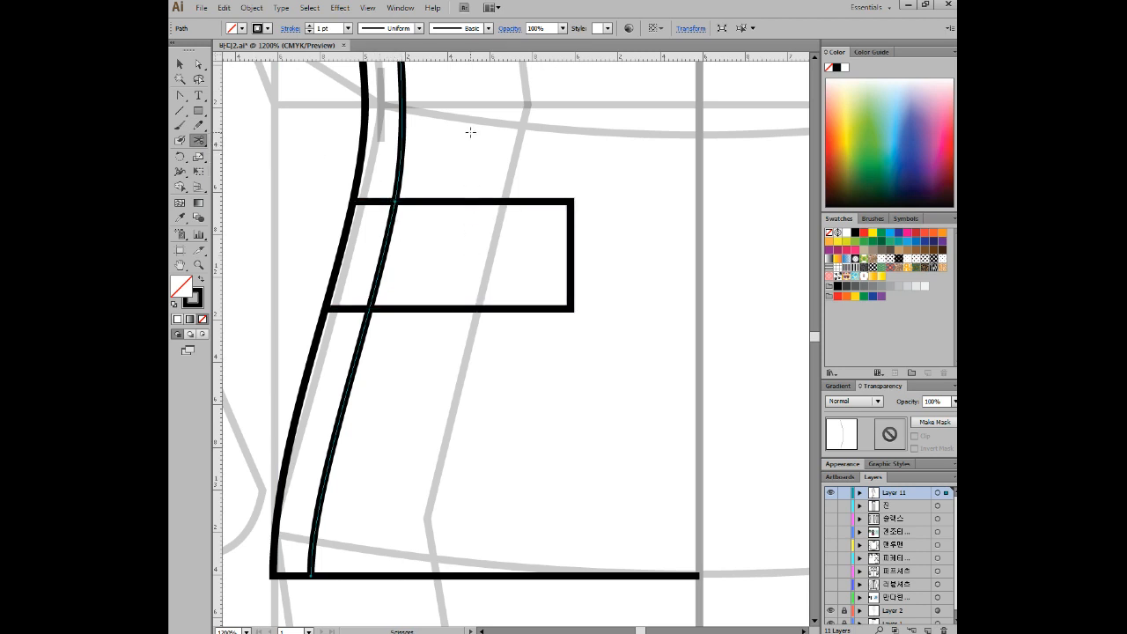
click(369, 309)
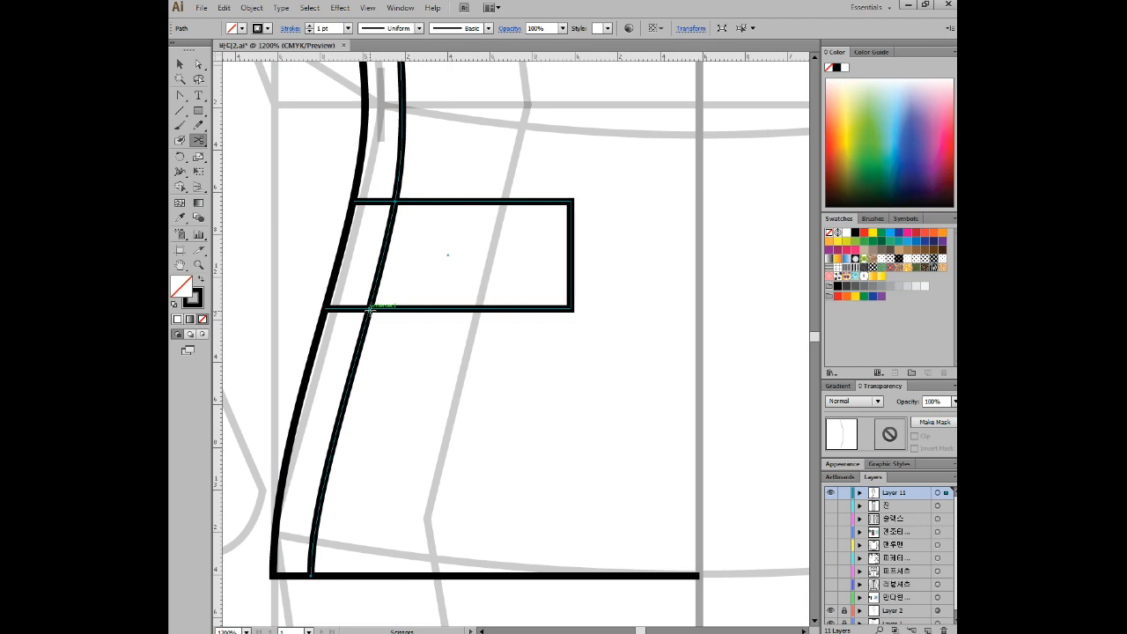
click(395, 202)
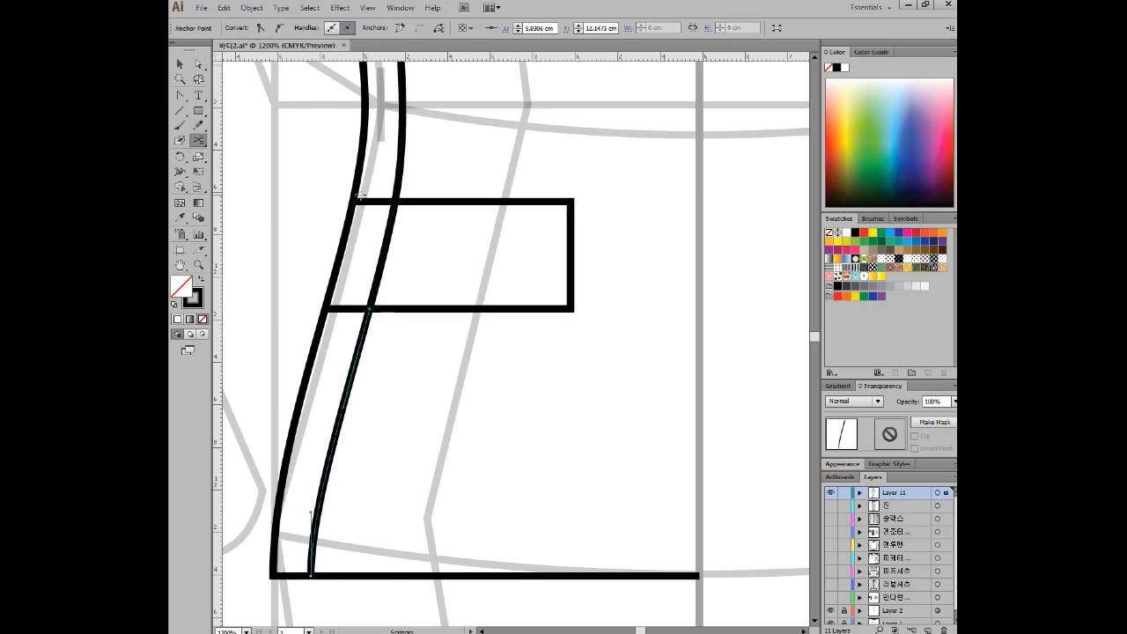
Step: Select only the cut panel line segment inside the pocket flap and delete it
click(200, 64)
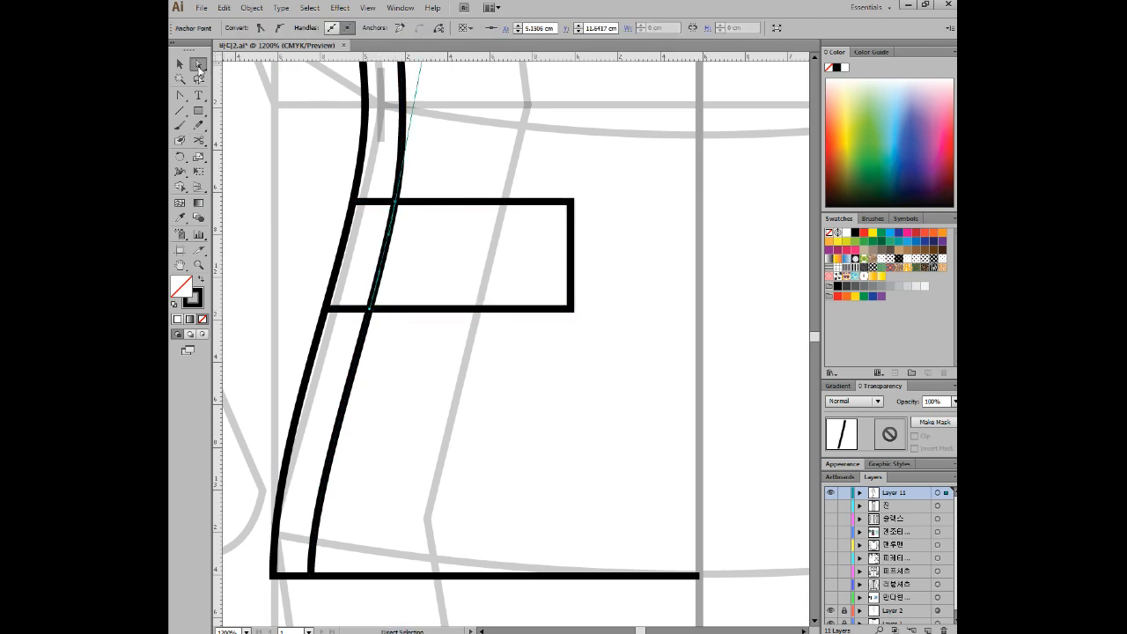
drag(454, 256, 369, 254)
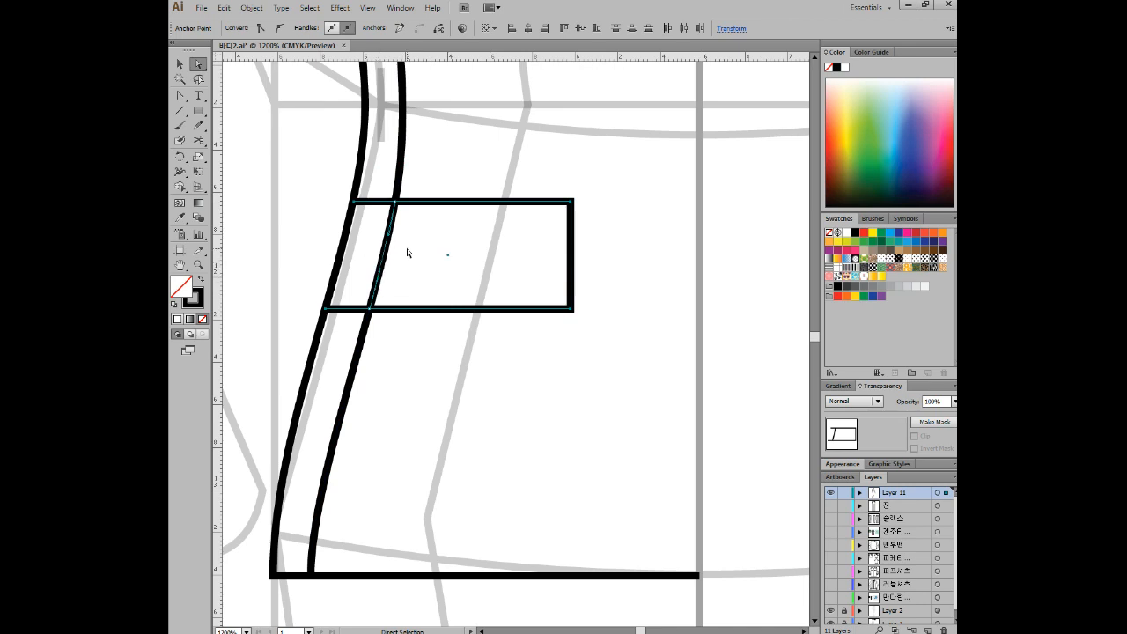
click(396, 248)
click(388, 248)
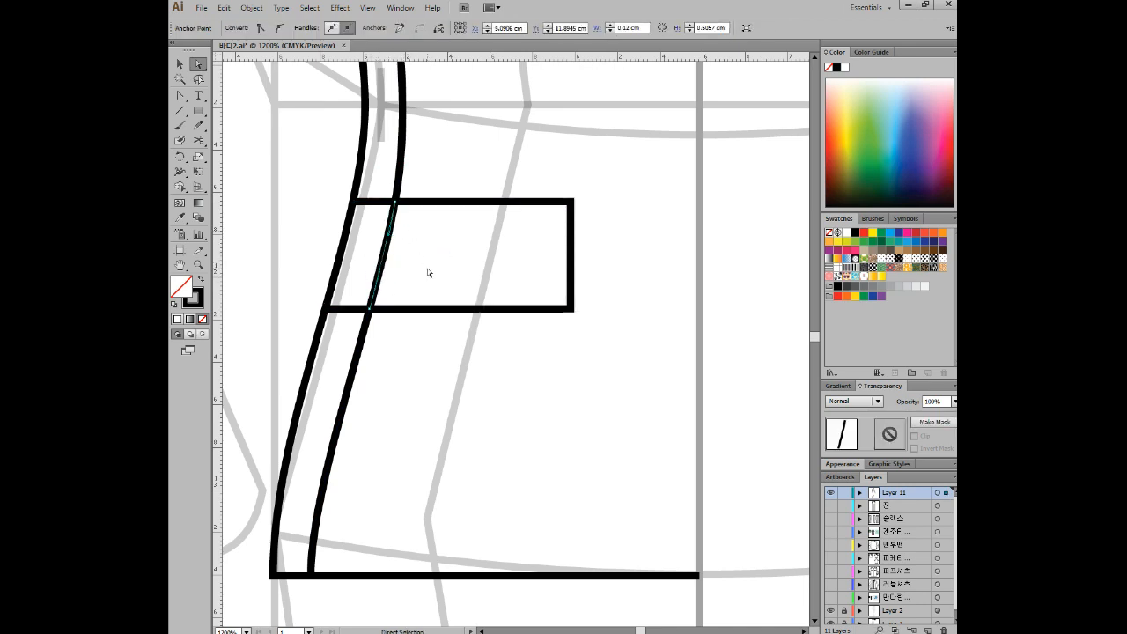
key(Delete)
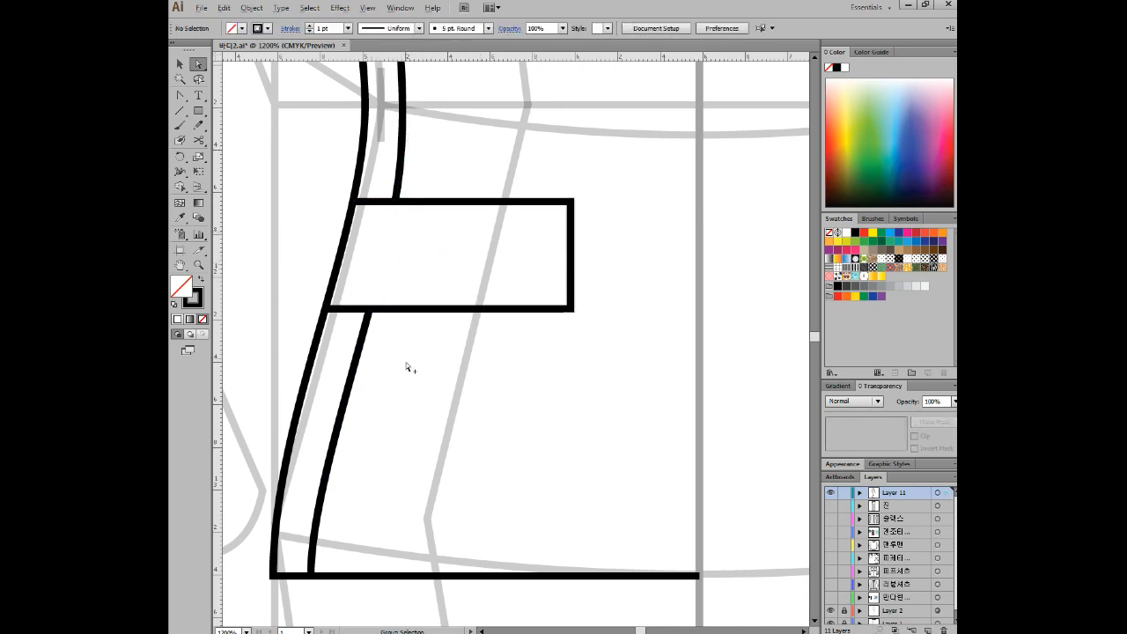
scroll(495, 364, down, 2)
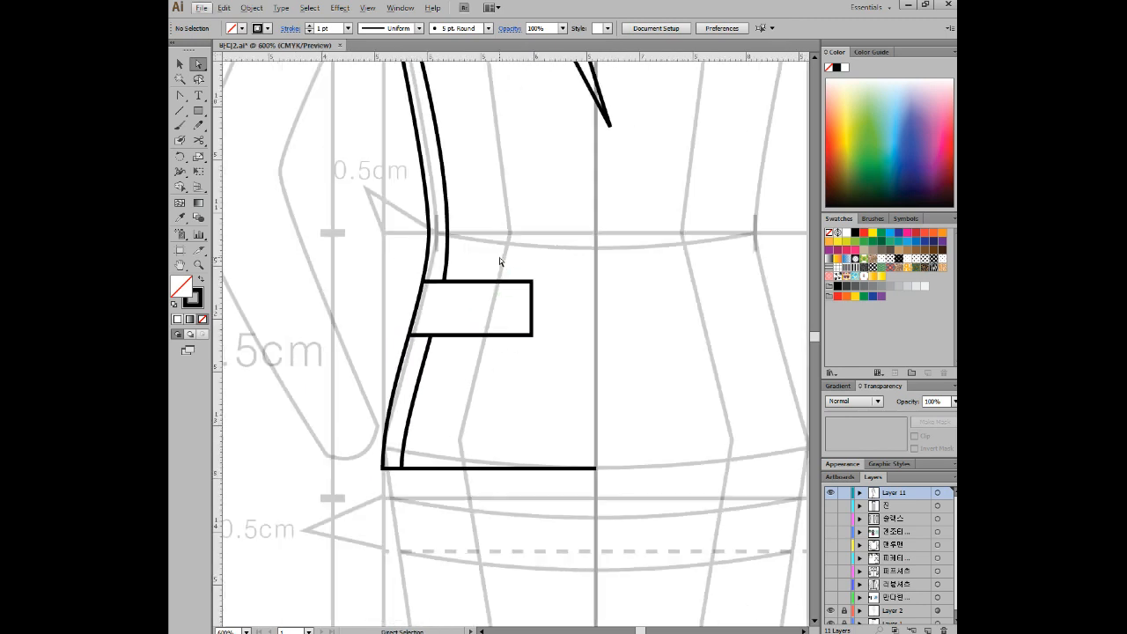
Step: Reposition the upward handle of the upper panel line's anchor at the pocket flap to slim the waist curve, and deselect the line
drag(499, 257, 488, 340)
drag(512, 184, 506, 289)
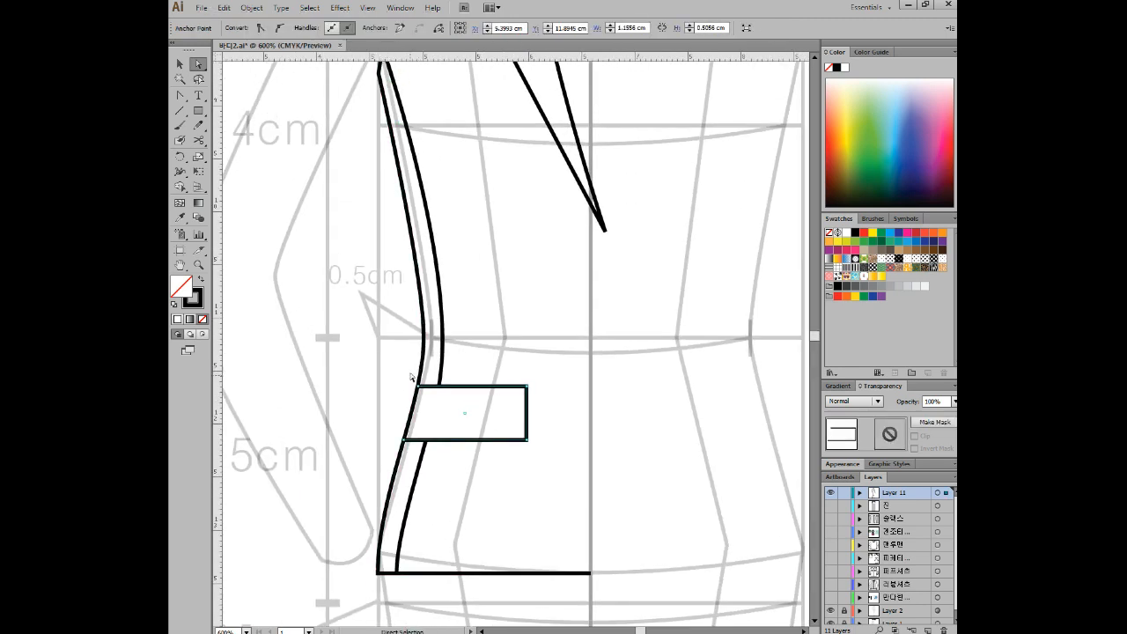
drag(438, 443, 426, 296)
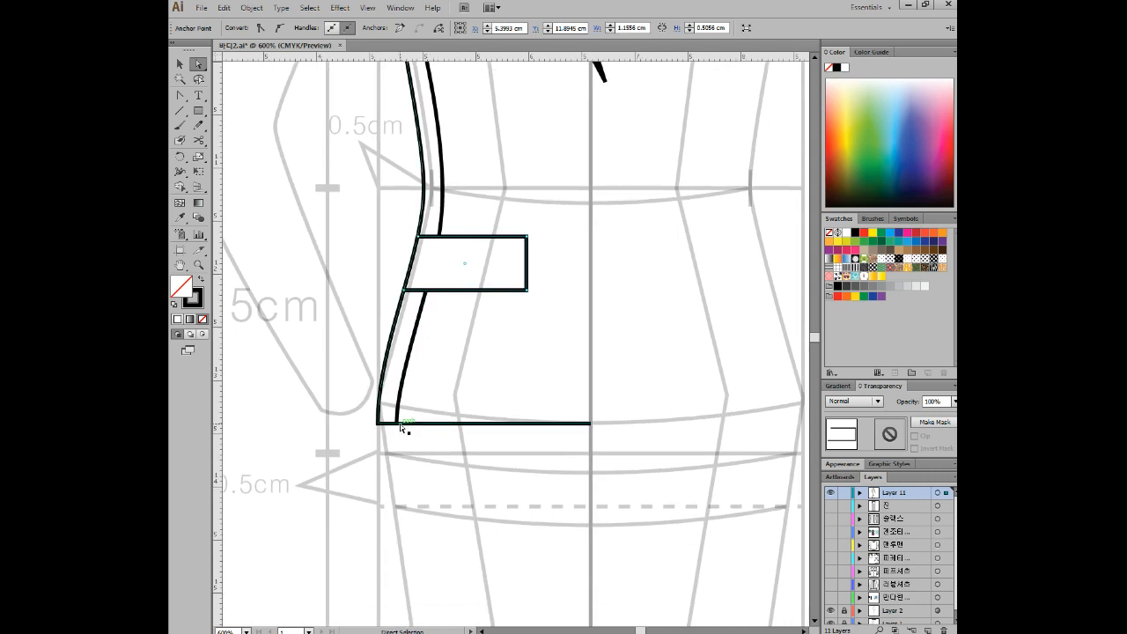
click(546, 353)
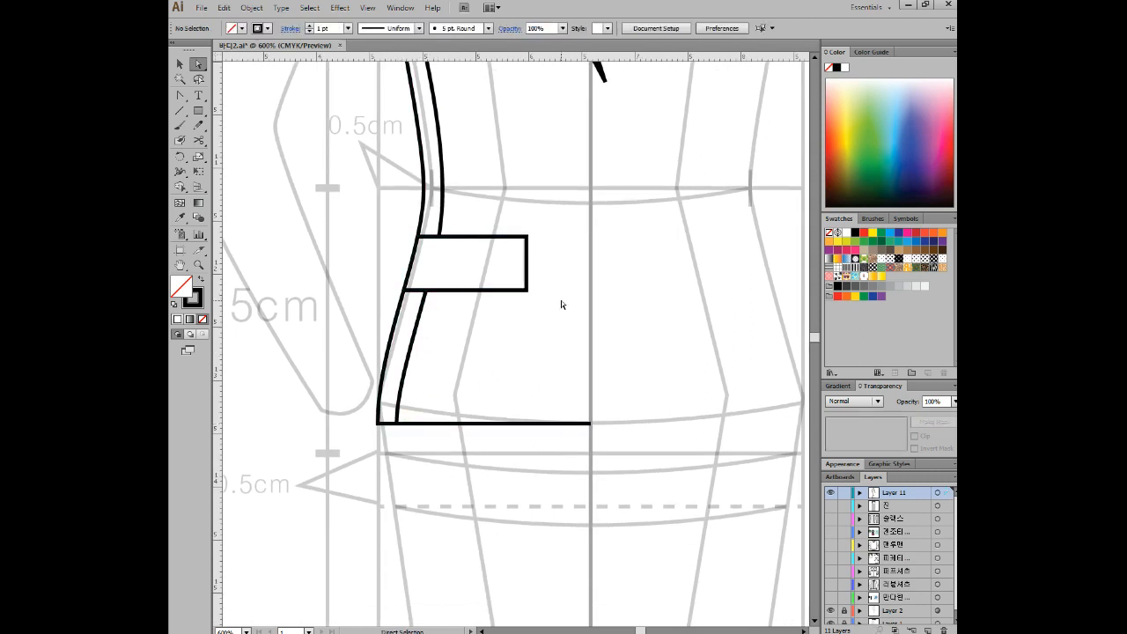
drag(543, 192, 473, 353)
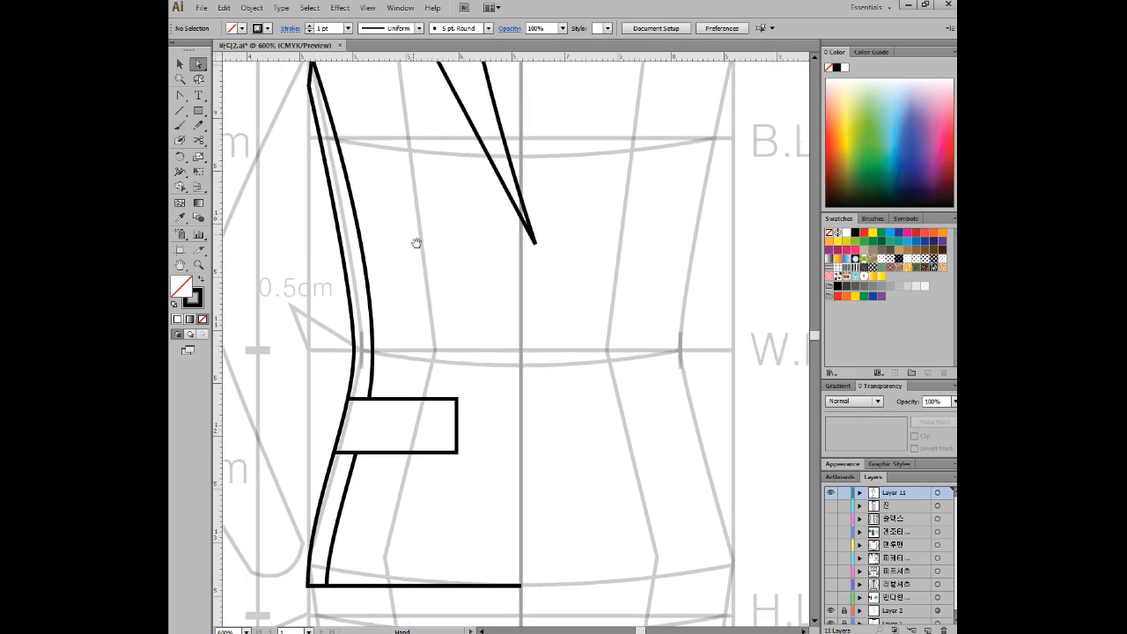
drag(404, 181, 487, 304)
drag(395, 185, 397, 179)
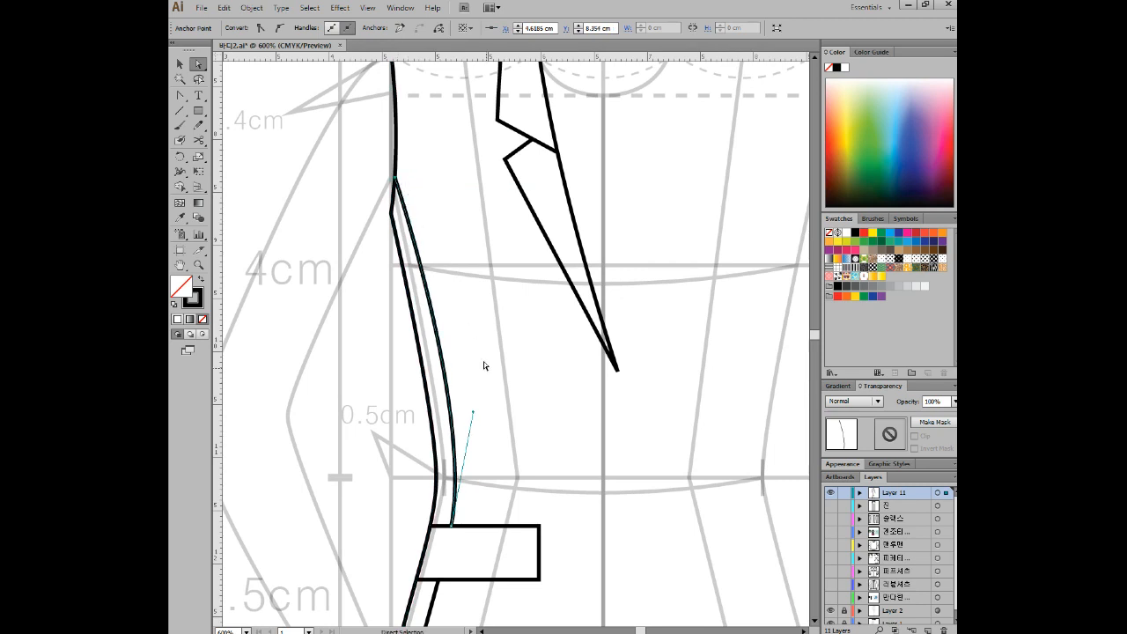
click(462, 424)
drag(458, 527, 467, 425)
click(522, 402)
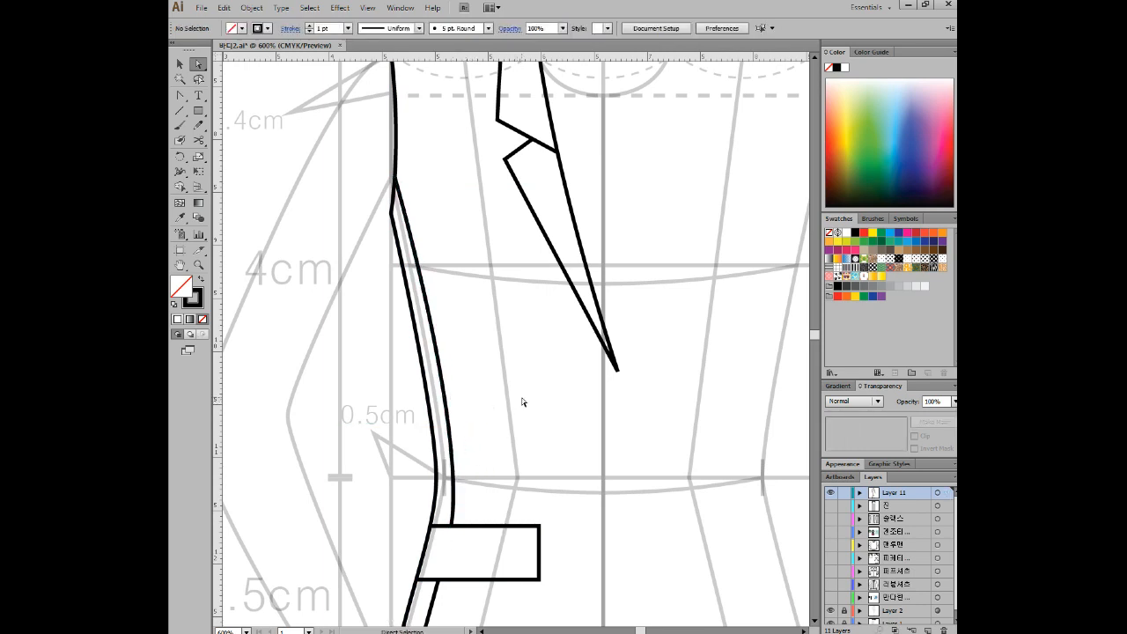
Step: Move the upper panel line's end anchor slightly toward the side seam on the flap's top edge and shorten its upward handle
drag(453, 522, 448, 526)
drag(463, 427, 471, 445)
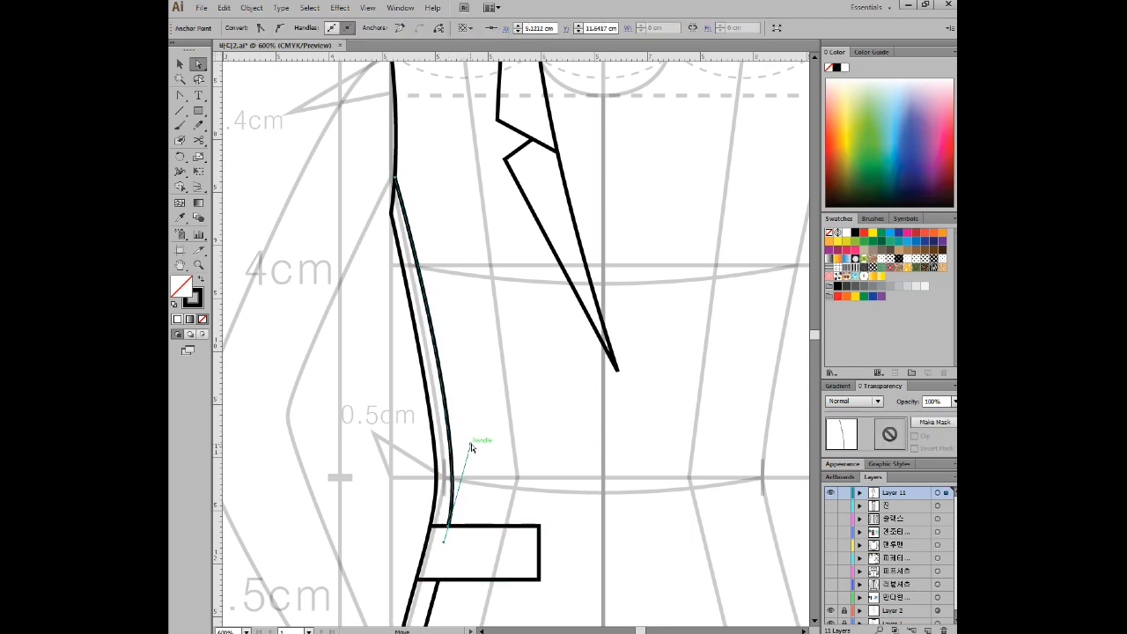
click(522, 431)
Step: Draw a curved dart line with the Pen tool from the flap's top edge to about midway between waist and bust lines, nudged slightly right
scroll(522, 426, down, 1)
scroll(522, 425, down, 1)
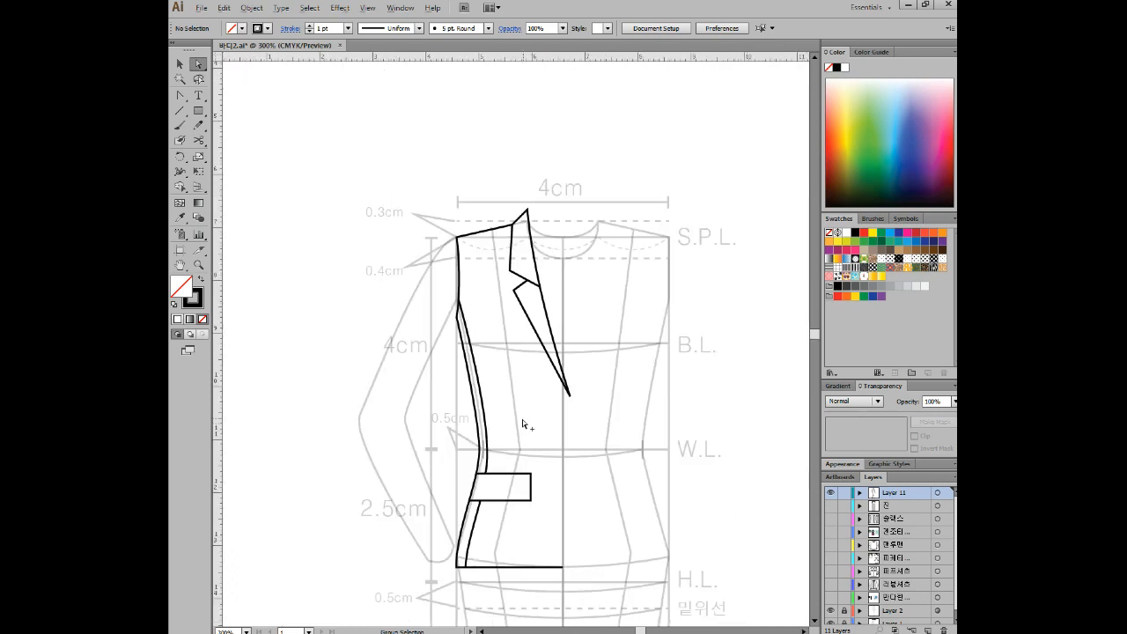
drag(583, 454, 492, 381)
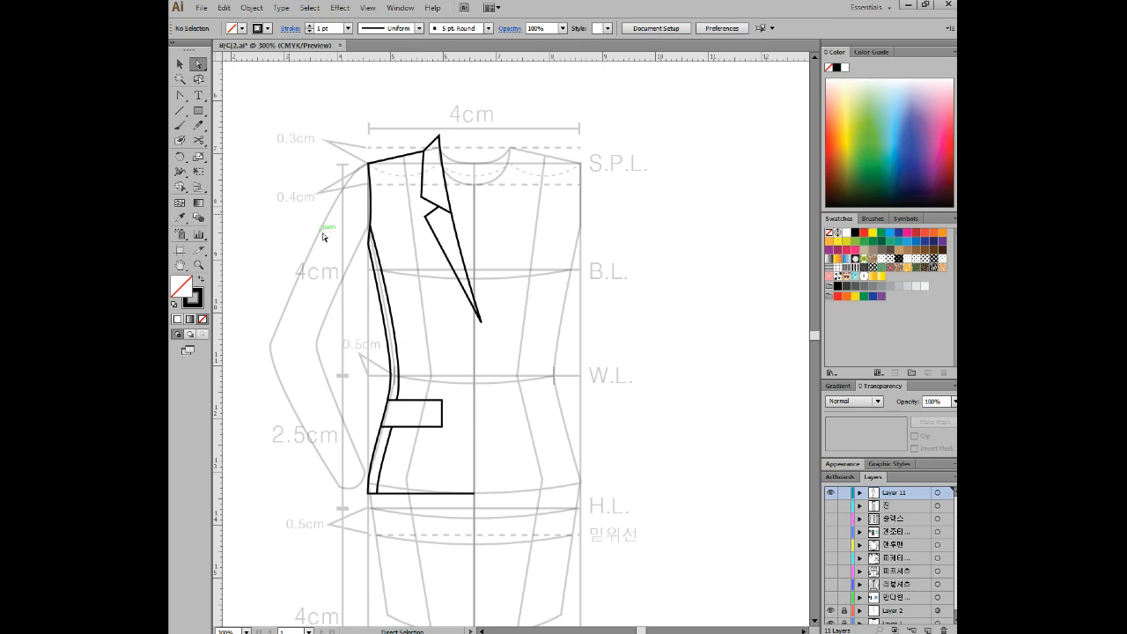
drag(180, 96, 242, 102)
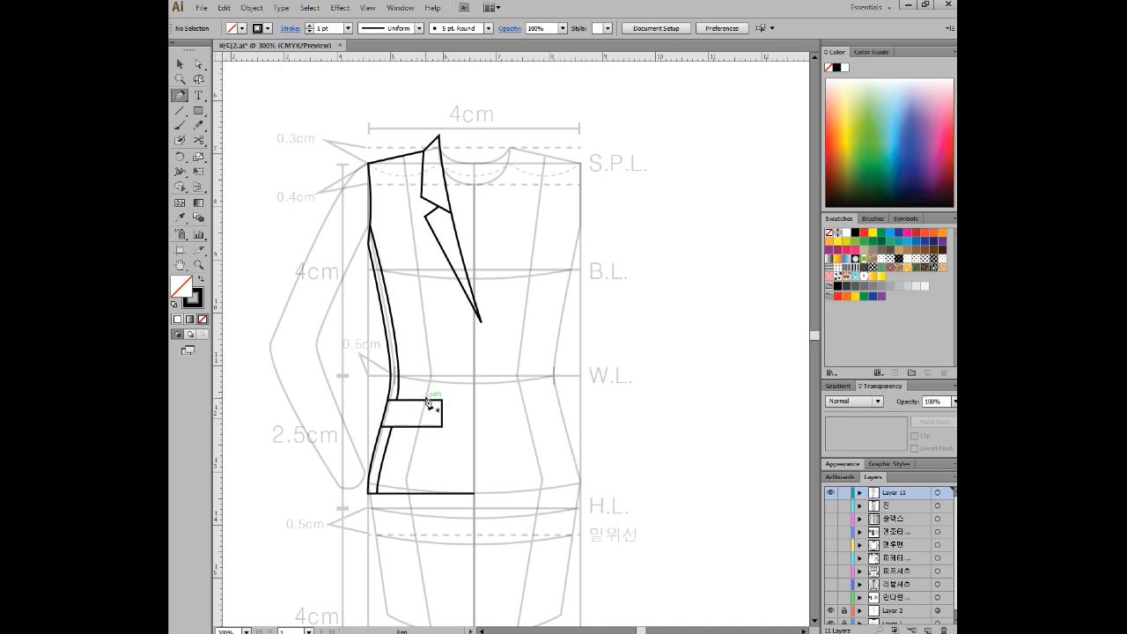
click(423, 403)
drag(422, 322, 418, 269)
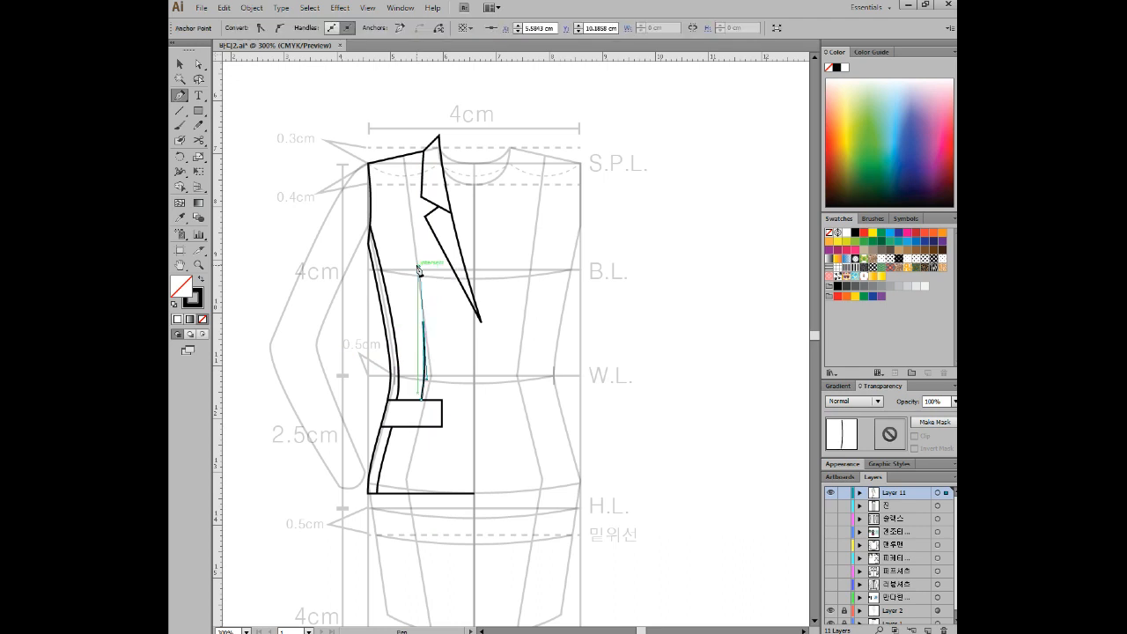
key(Right)
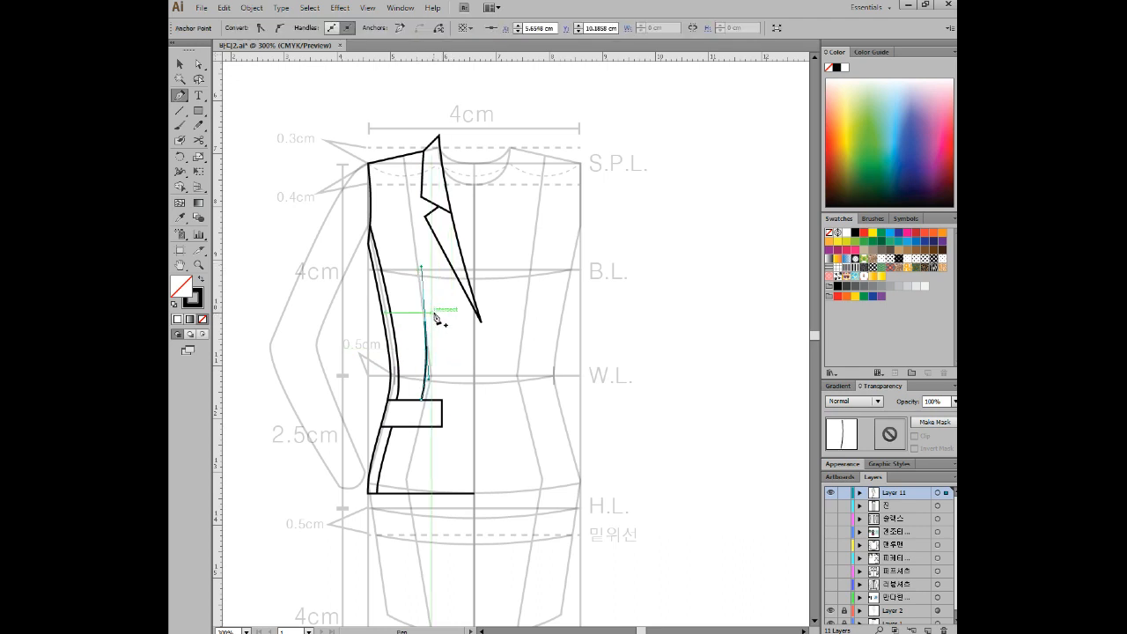
Step: Angle the handle of the dart line's top anchor along the template's princess line and shift that anchor slightly left
alt+scroll(453, 315, up, 3)
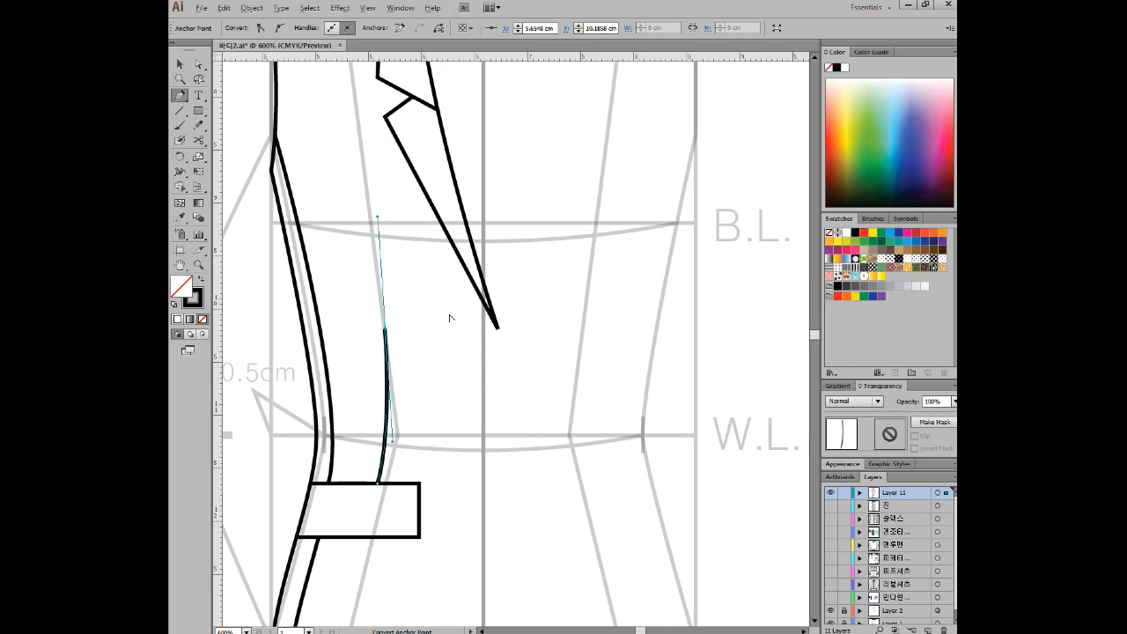
drag(339, 308, 387, 220)
click(199, 64)
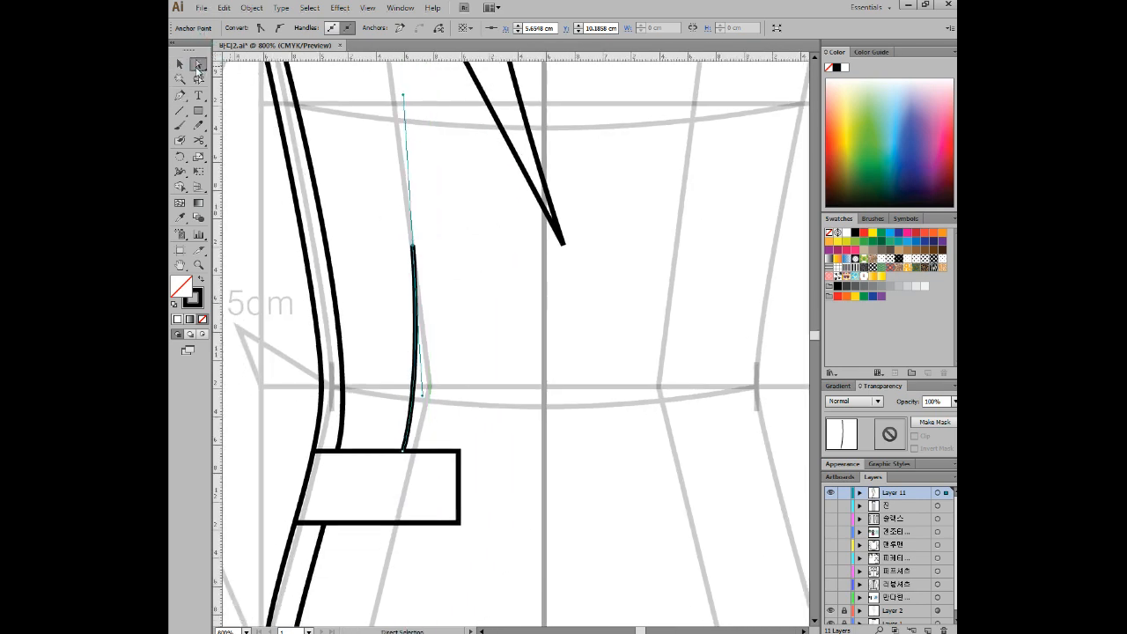
drag(422, 399, 438, 397)
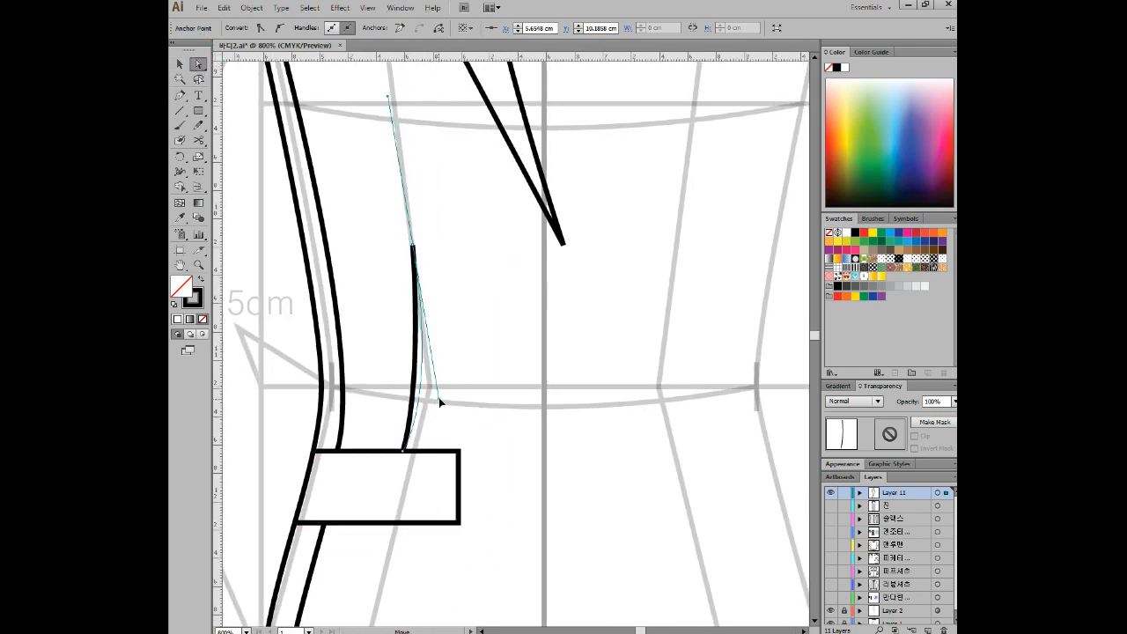
drag(412, 246, 408, 246)
drag(437, 396, 431, 385)
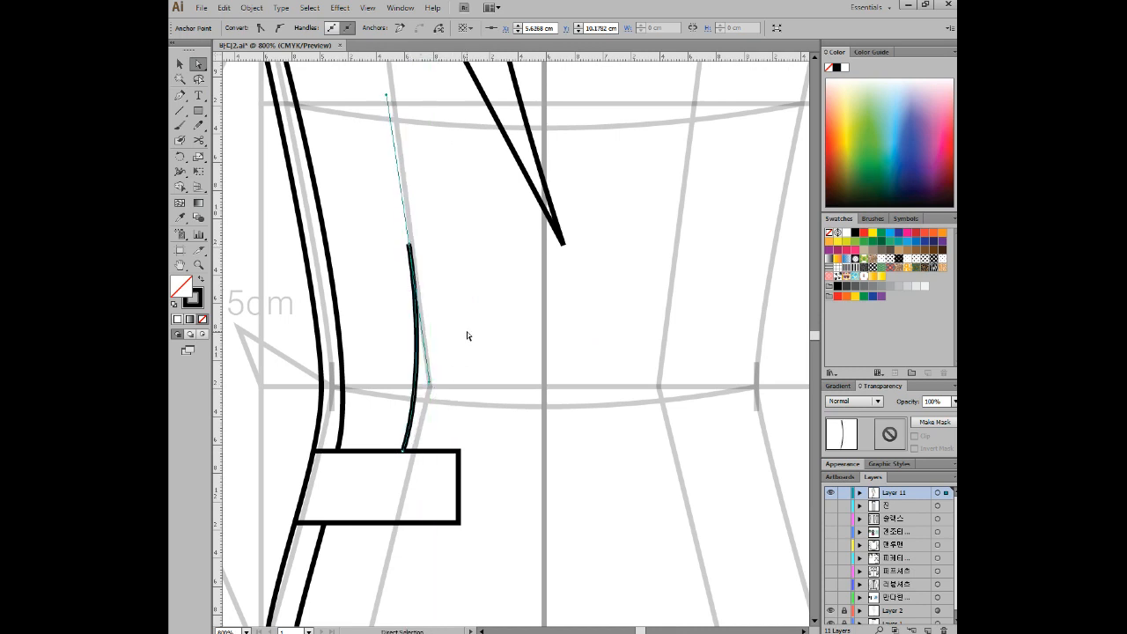
Step: Move the dart line's lower anchor slightly right along the flap edge and its top anchor slightly left, and deselect the line
drag(406, 459, 415, 452)
drag(407, 245, 402, 247)
click(467, 253)
scroll(487, 324, down, 3)
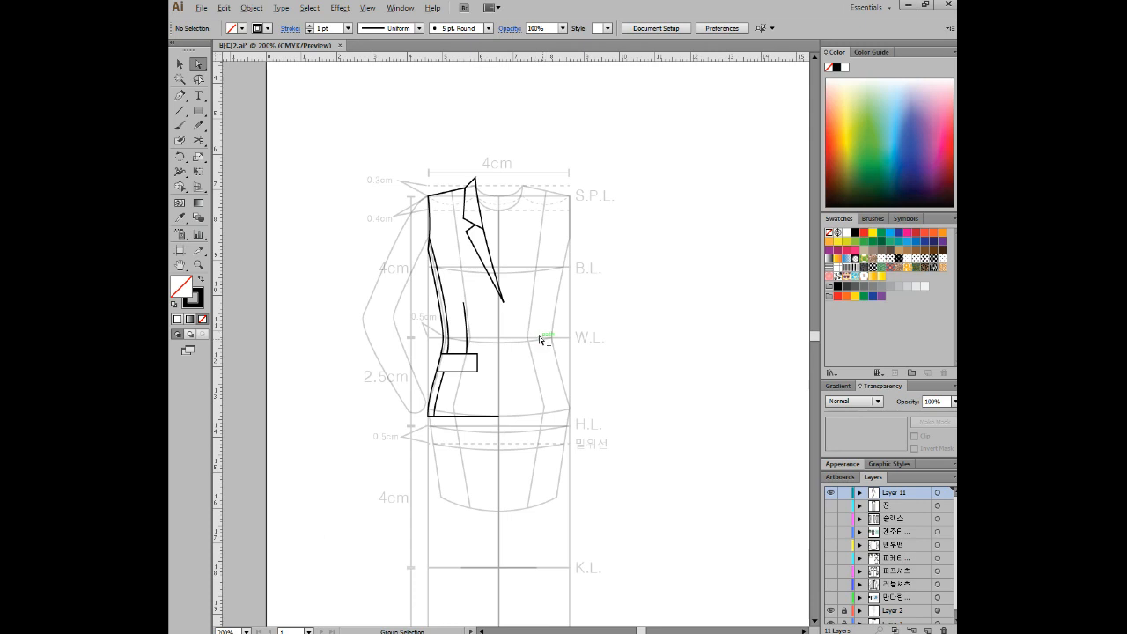
Step: Switch to the image viewer, examine the sleeves and front of the jacket in 테일러드자켓.jpg, and move its window off the drawing
drag(532, 325, 568, 365)
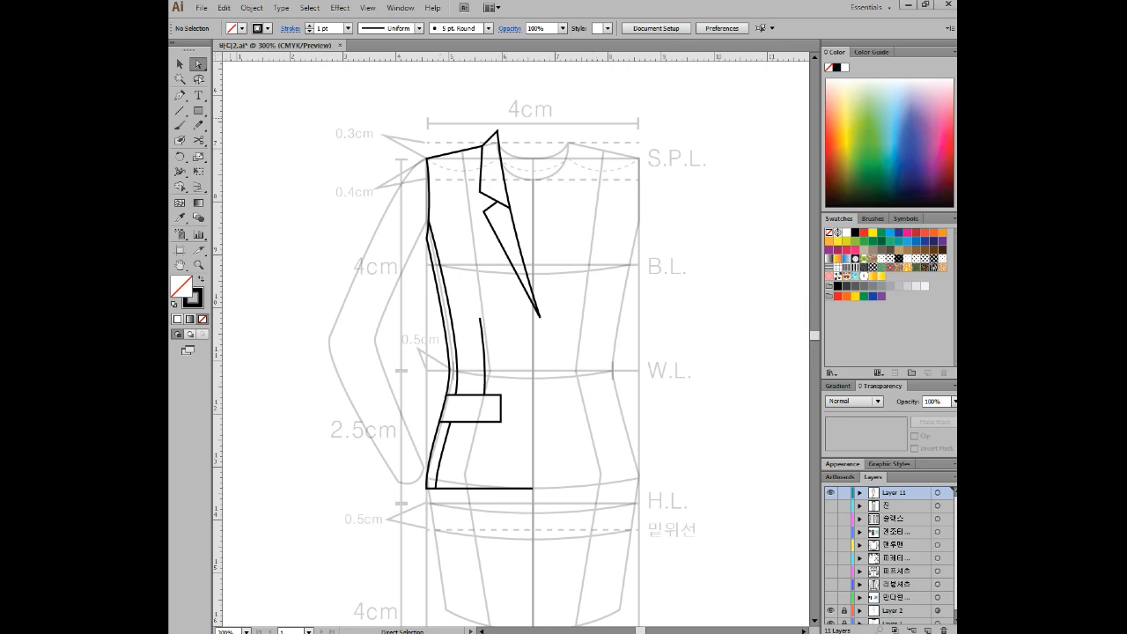
key(alt+Tab)
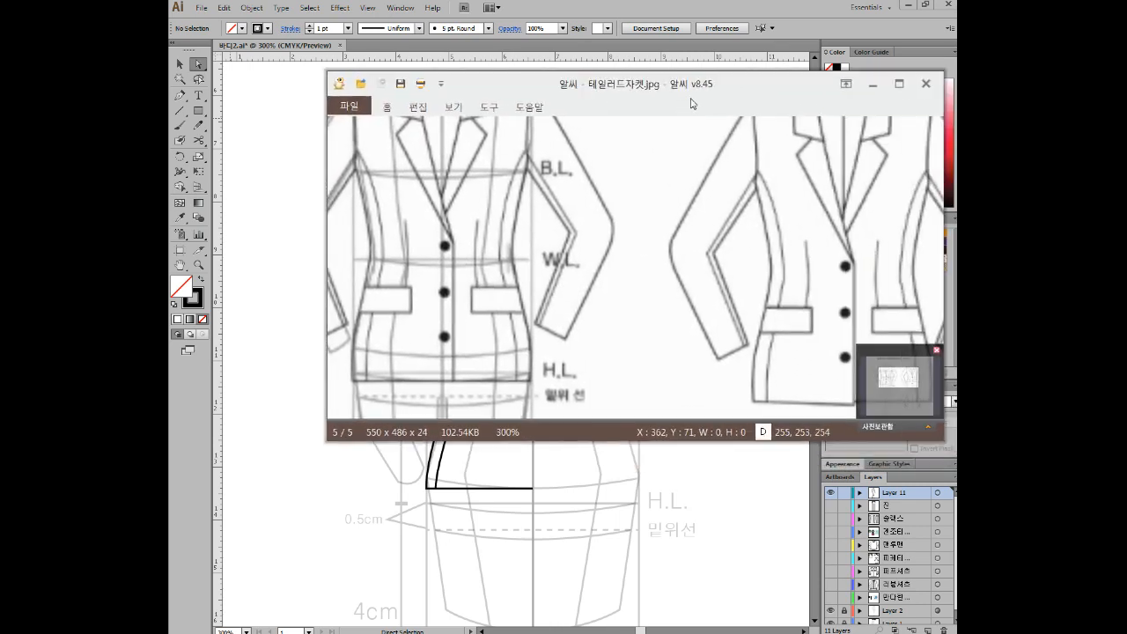
drag(750, 303, 670, 303)
drag(718, 266, 686, 276)
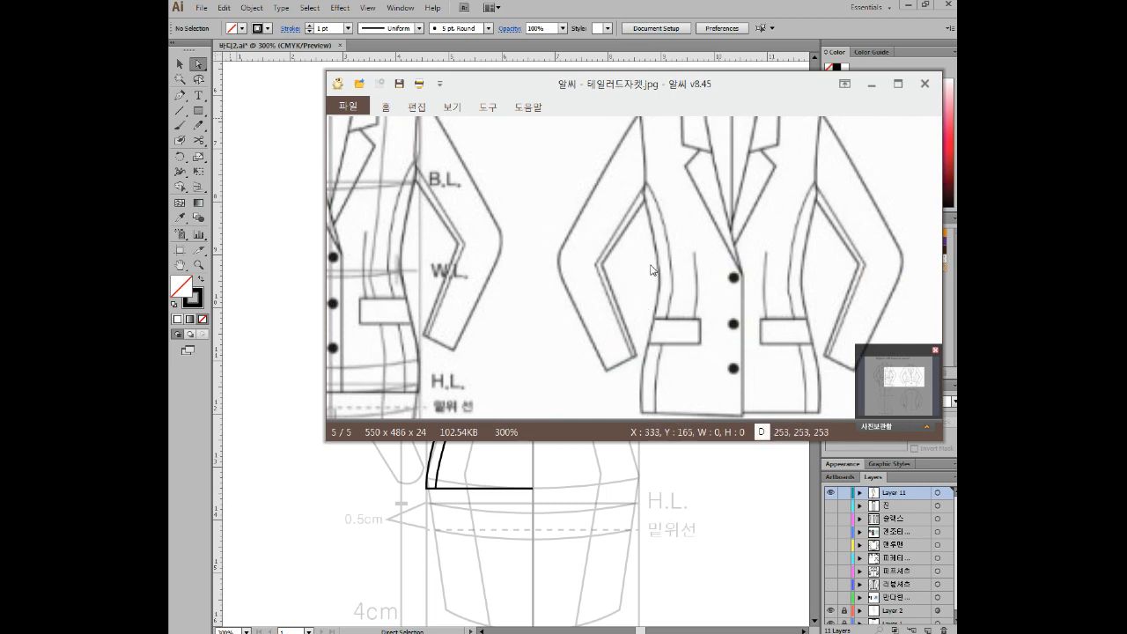
drag(649, 234, 645, 284)
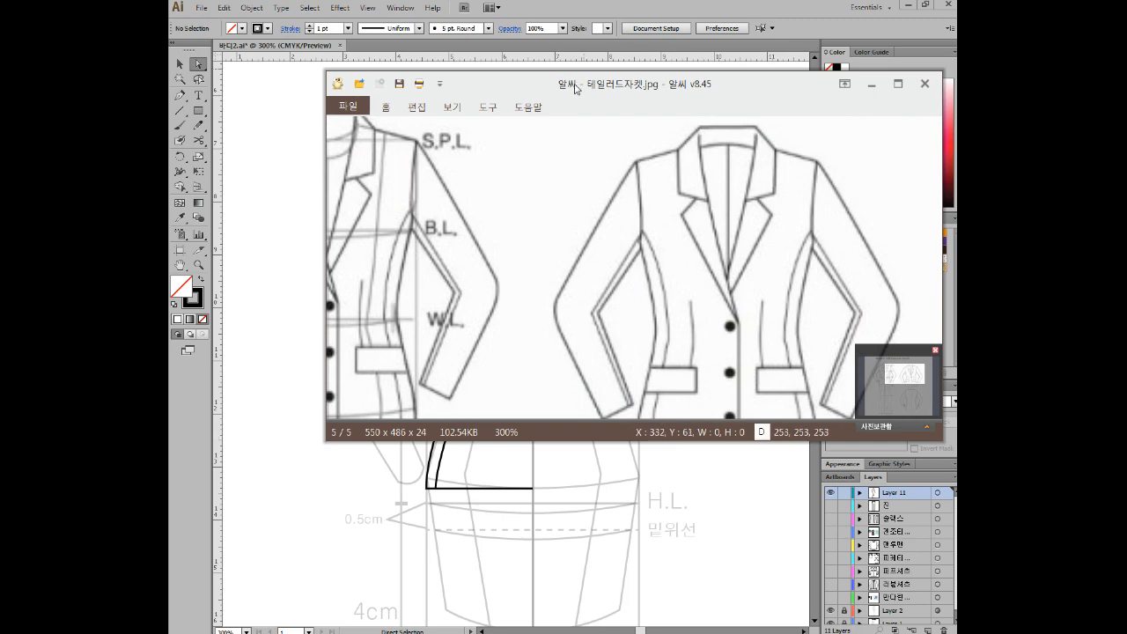
drag(575, 88, 169, 88)
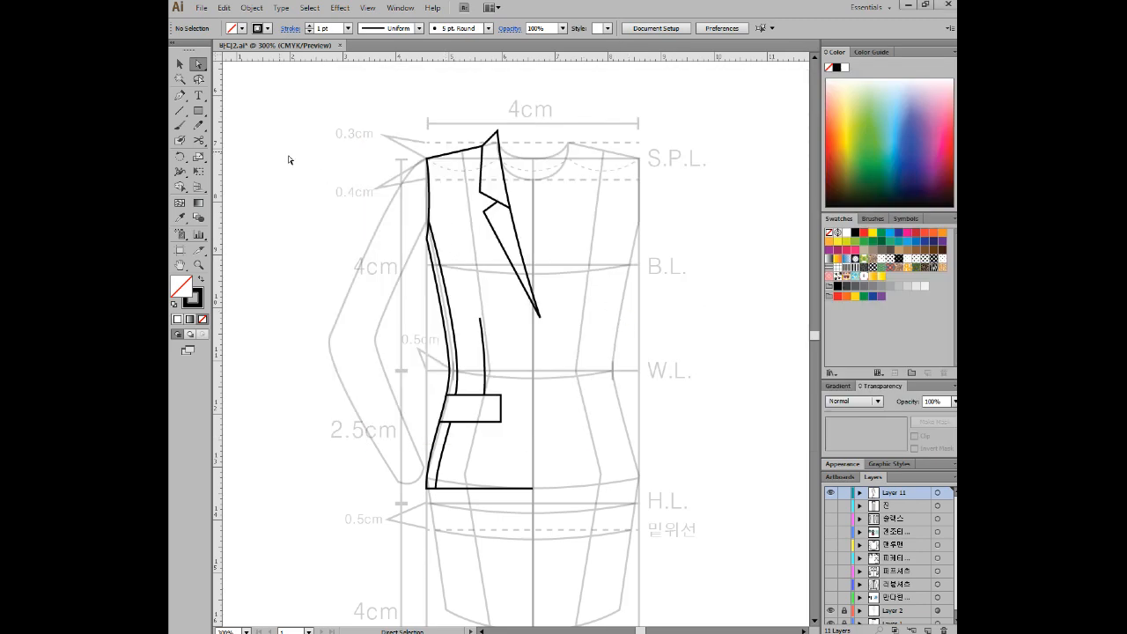
Step: Draw the sleeve's outer line with the Pen tool from the shoulder point through a smooth elbow anchor to the template's wrist
click(179, 94)
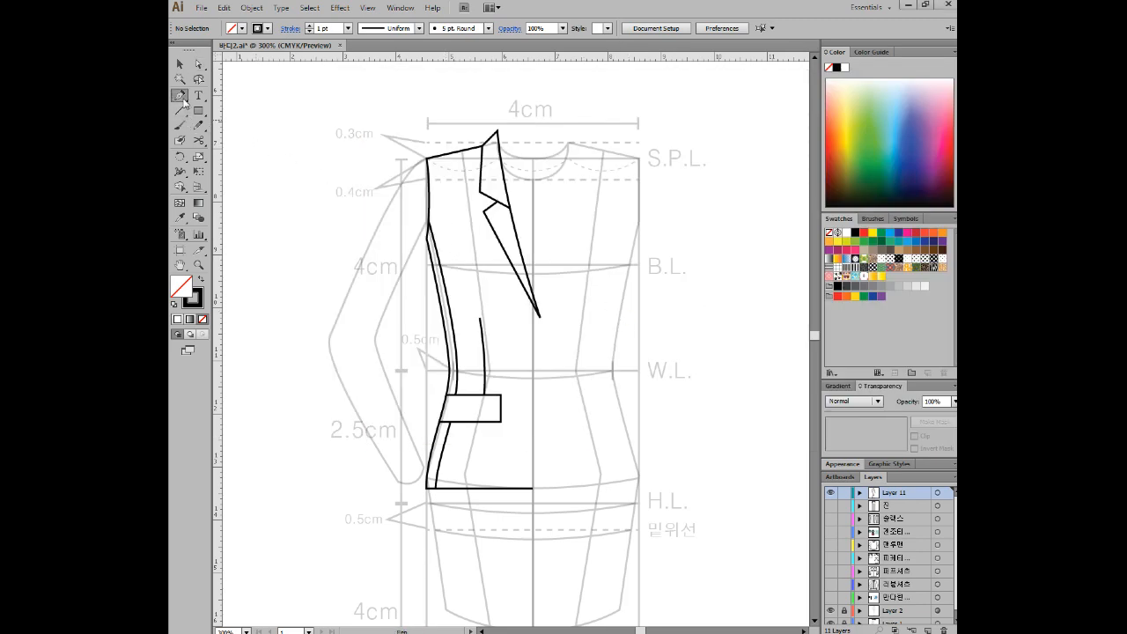
click(428, 162)
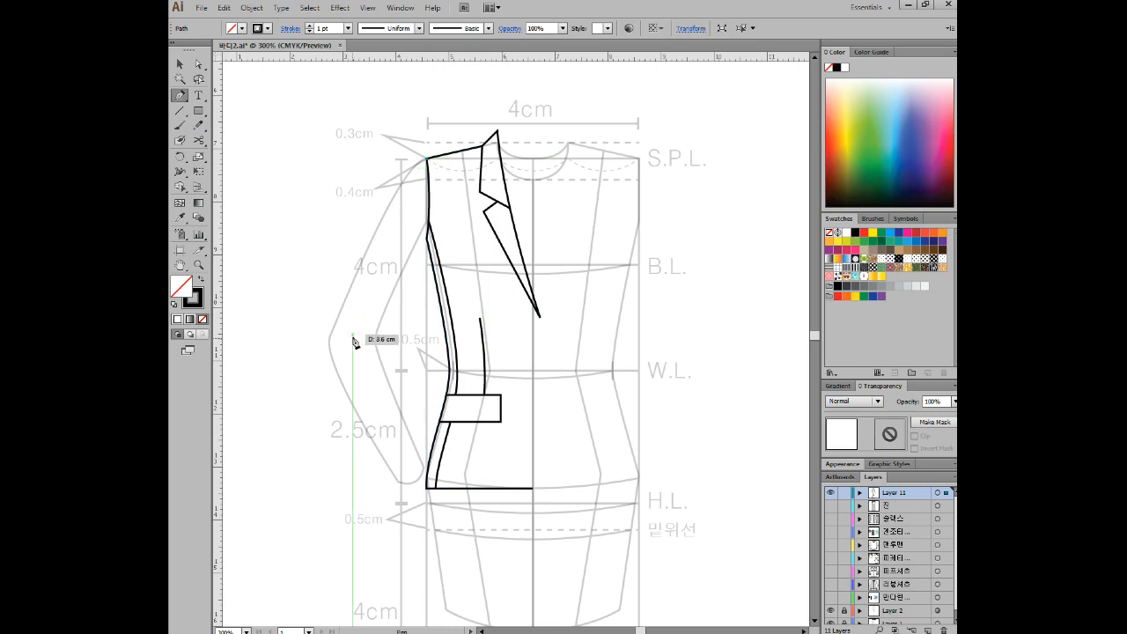
mouse_move(328, 343)
mouse_down()
mouse_move(329, 455)
mouse_move(312, 455)
mouse_move(294, 502)
mouse_move(272, 519)
mouse_move(322, 364)
mouse_up()
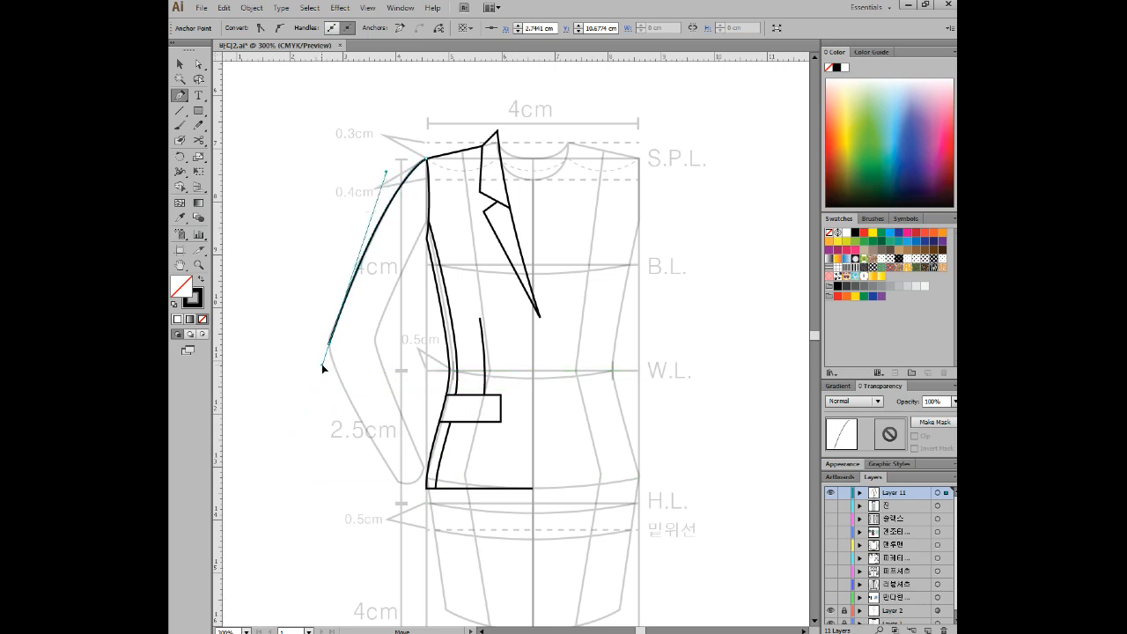
click(400, 484)
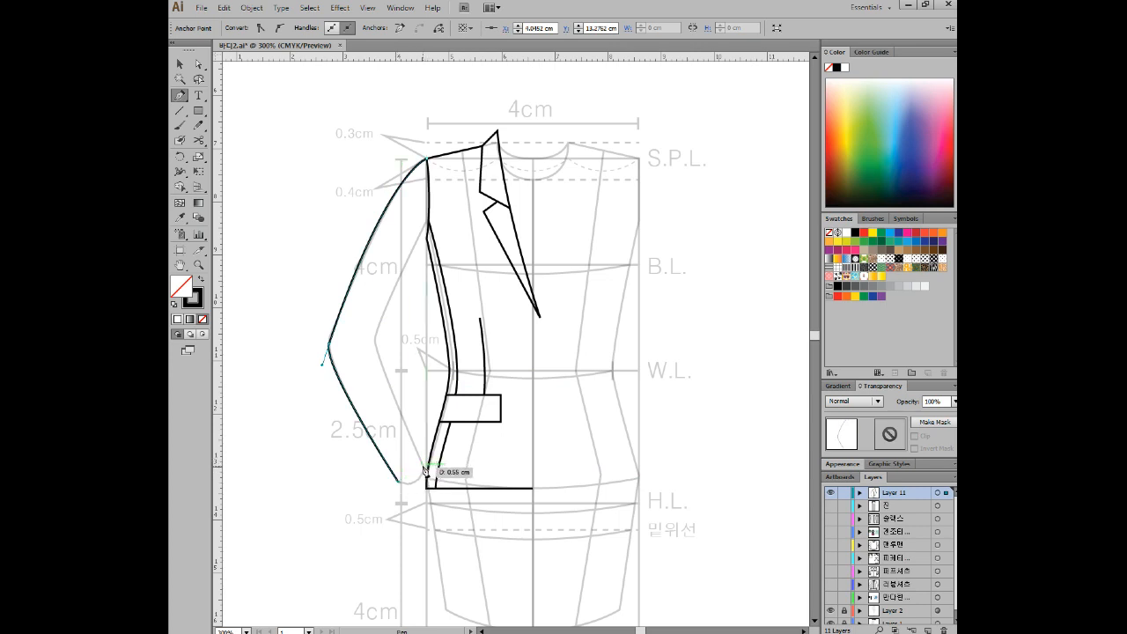
Step: Nudge the sleeve's outer wrist anchor slightly up and left to shorten the sleeve, and resume the path from that anchor
key(Up)
key(Up)
key(Left)
key(Left)
key(Down)
key(Down)
ctrl+click(421, 462)
click(395, 477)
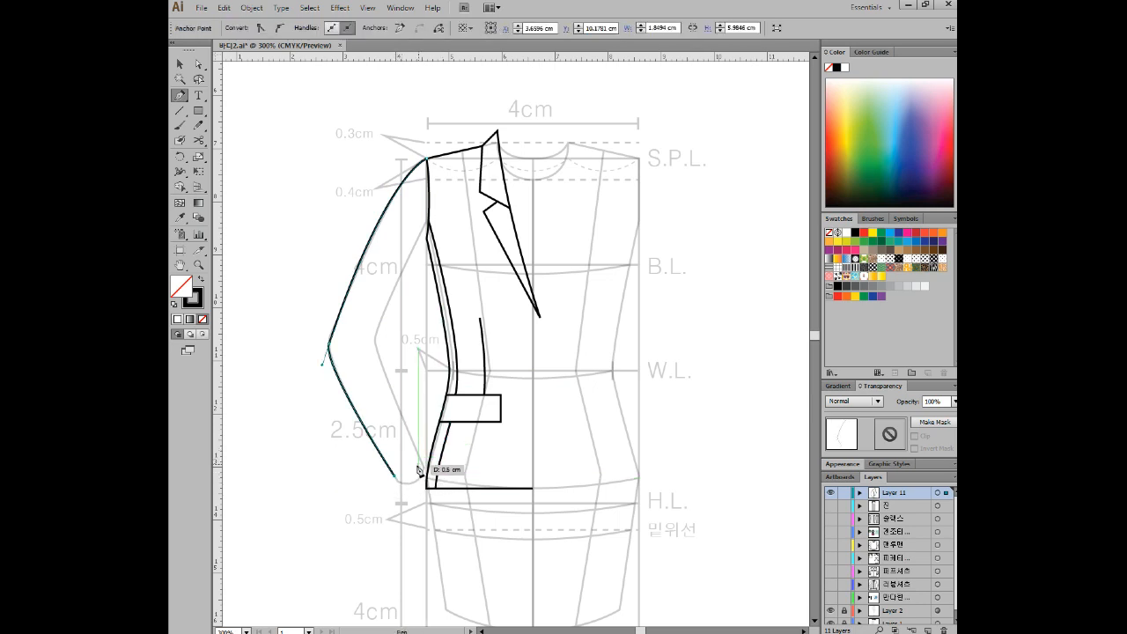
Step: Draw the slanted cuff edge and the sleeve's inner line through a smooth elbow anchor up to the underarm point, and deselect the sleeve
click(421, 460)
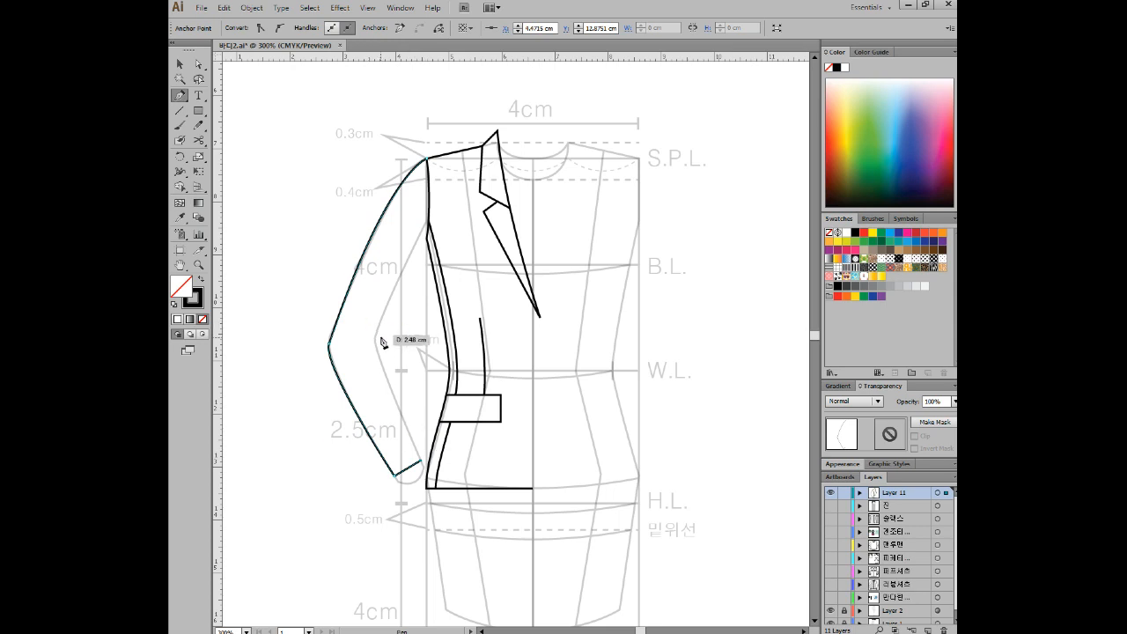
click(376, 337)
drag(376, 337, 376, 327)
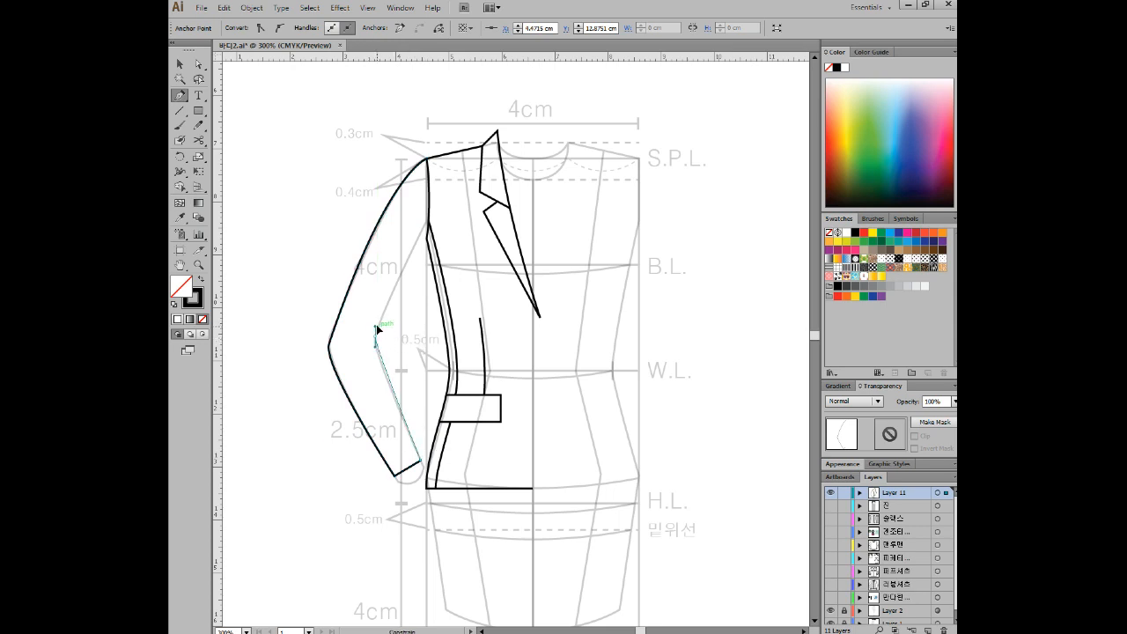
click(427, 239)
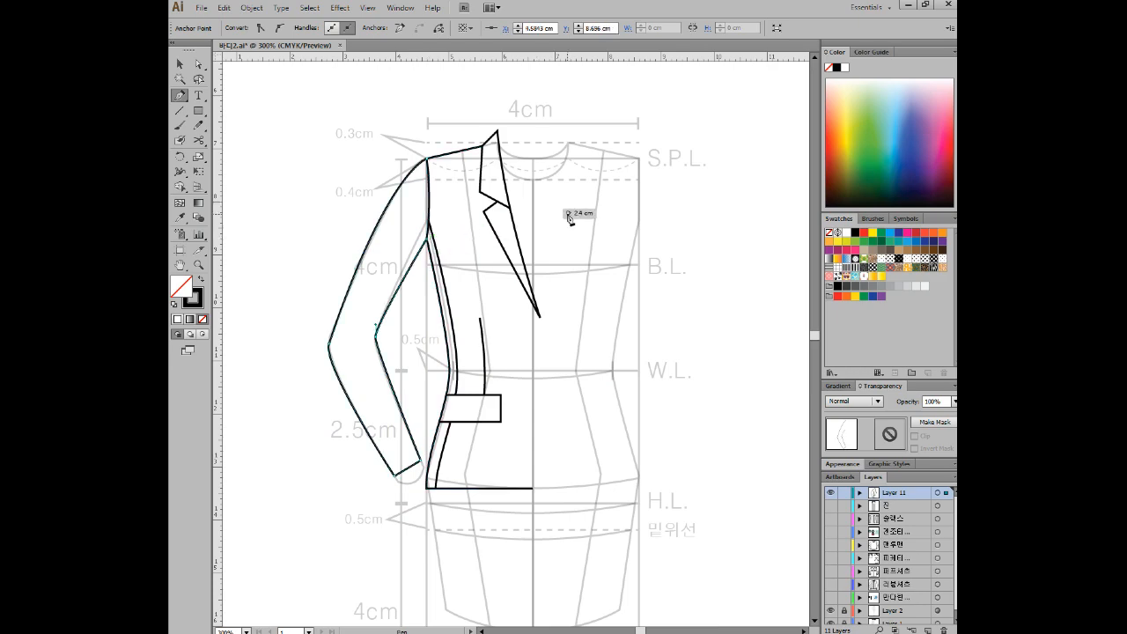
ctrl+click(715, 219)
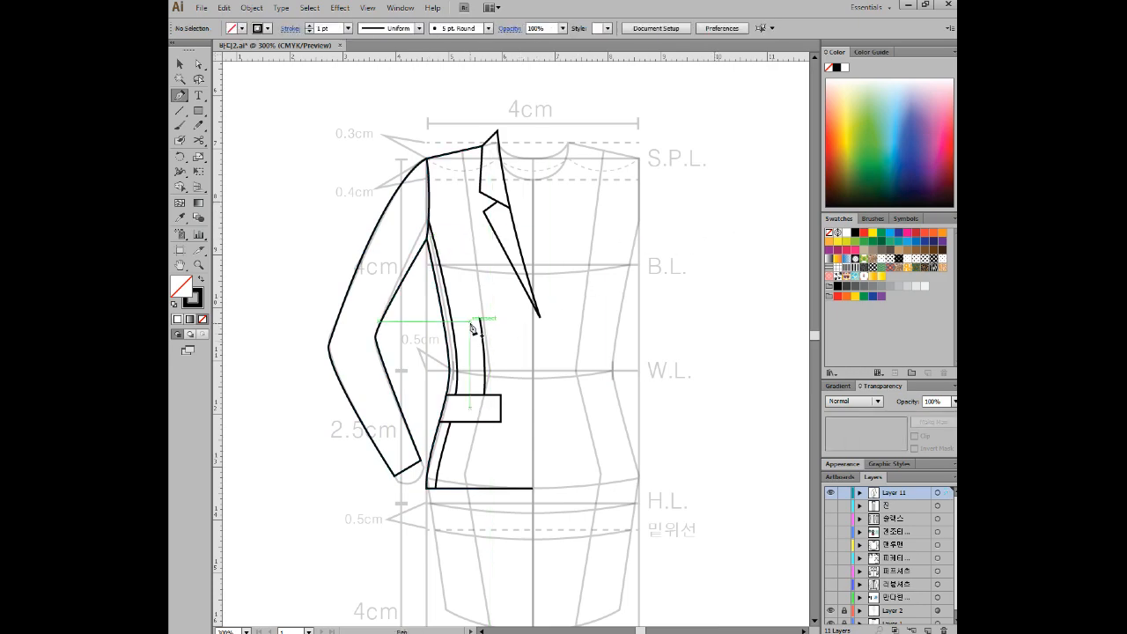
Step: Select the whole sleeve outline and place a duplicate of it slightly left of the original
scroll(454, 320, up, 2)
scroll(454, 320, down, 2)
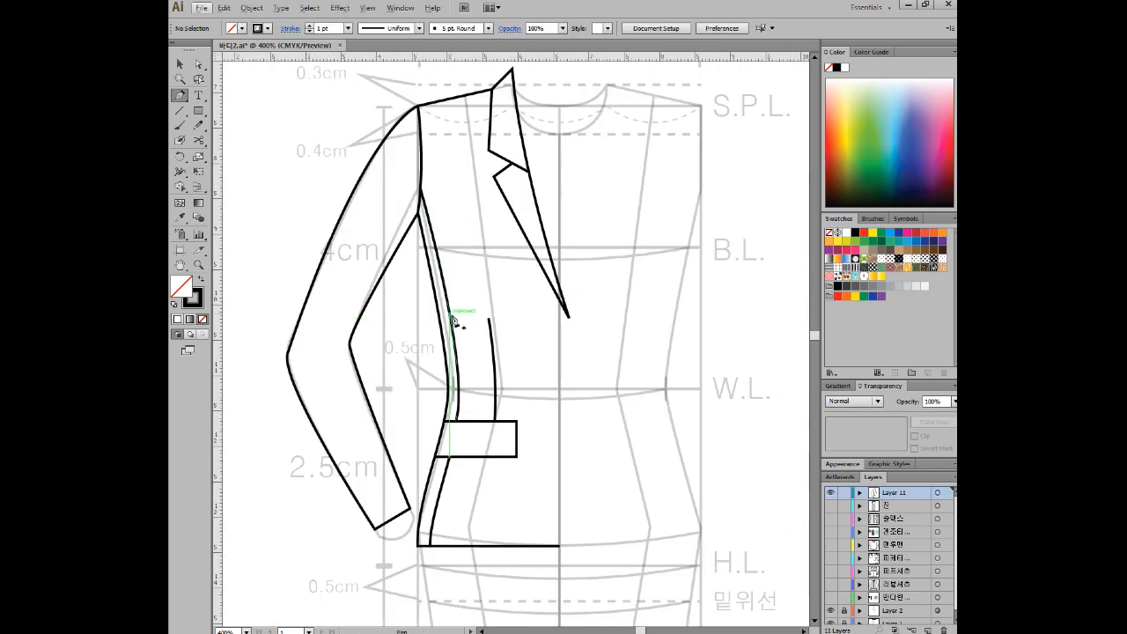
scroll(458, 320, up, 1)
click(199, 64)
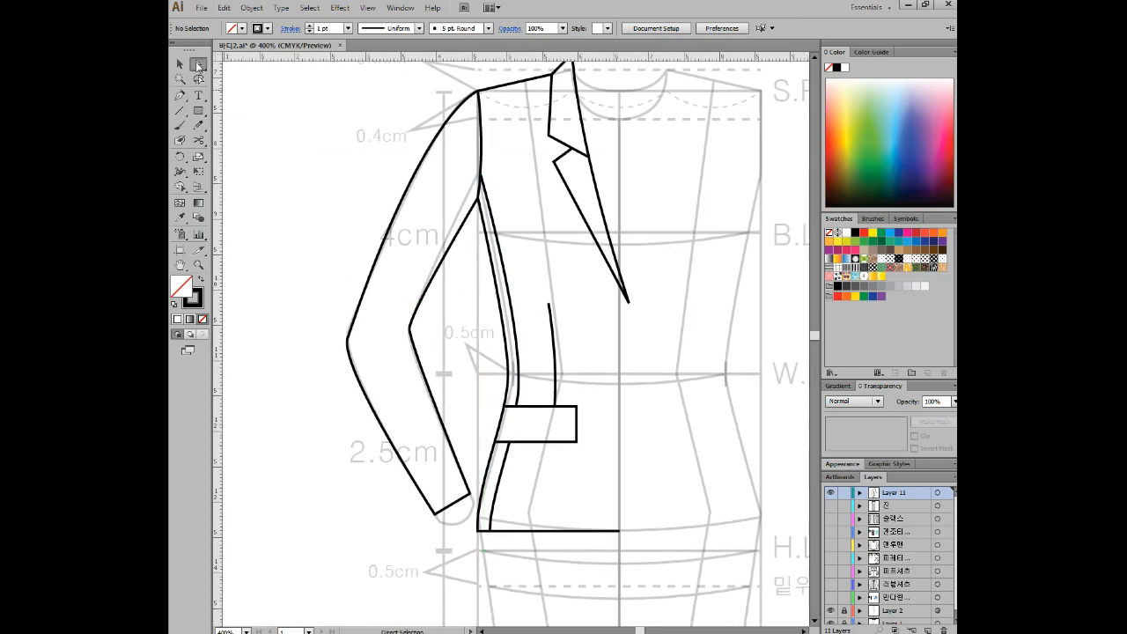
click(410, 319)
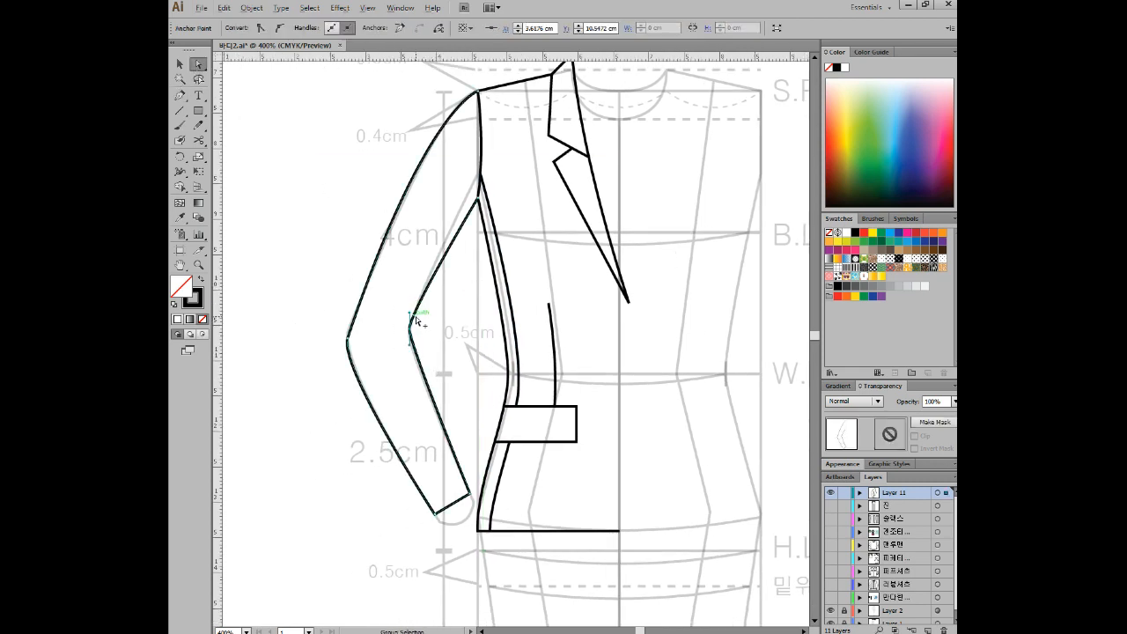
drag(414, 321, 405, 322)
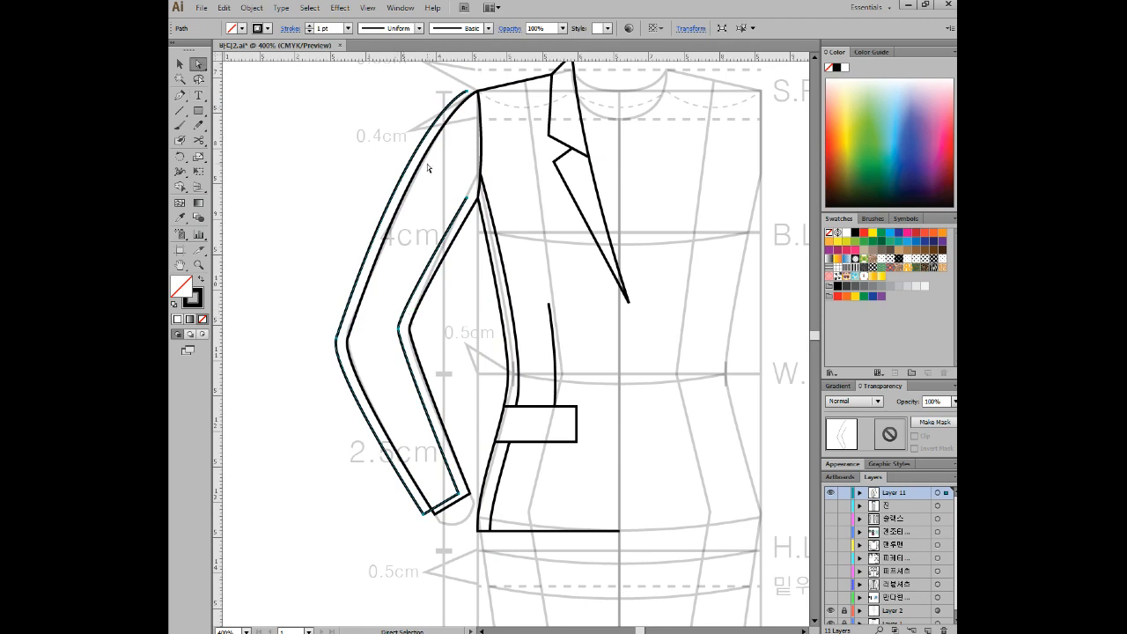
Step: Delete the outer line and cuff edge of the duplicated sleeve, leaving only its inner line
click(473, 94)
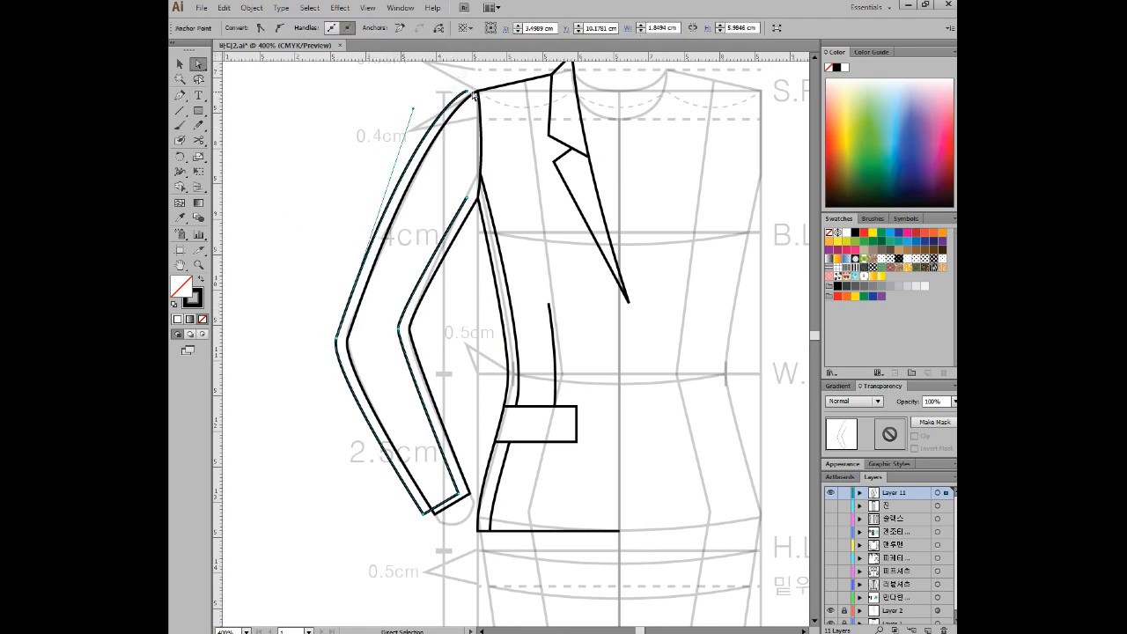
key(Delete)
drag(319, 325, 340, 375)
key(Delete)
drag(427, 511, 429, 516)
key(Delete)
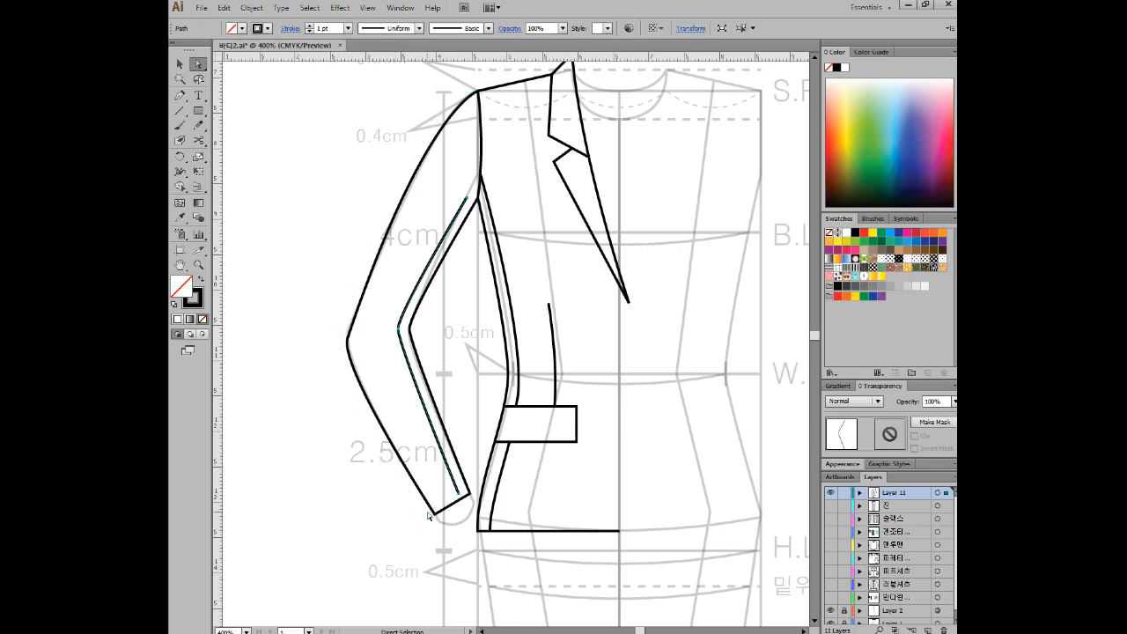
Step: Move the duplicated inner line close beside the sleeve's original inner line, with its upper end on the armhole
click(179, 64)
click(452, 234)
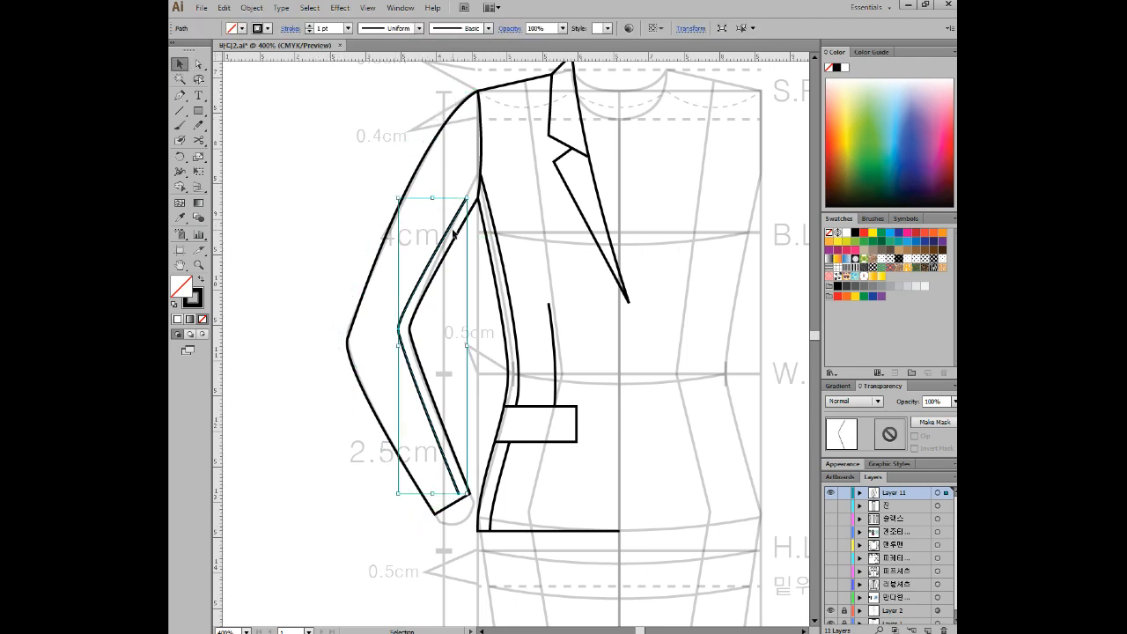
drag(439, 249, 447, 249)
drag(471, 197, 477, 173)
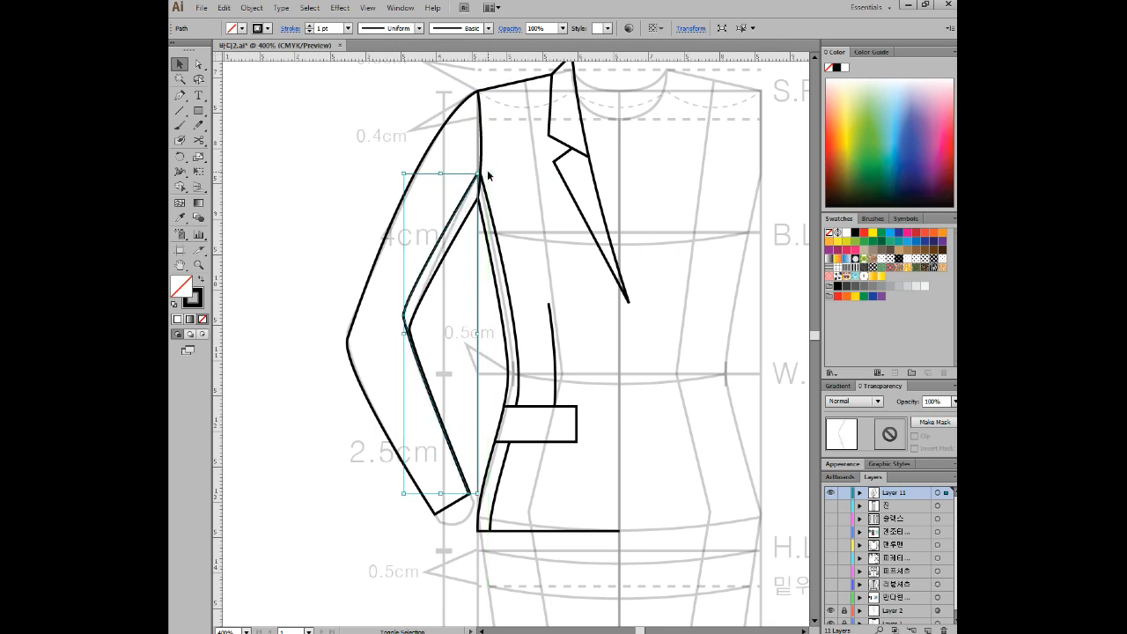
drag(447, 229, 445, 240)
key(Right)
key(Down)
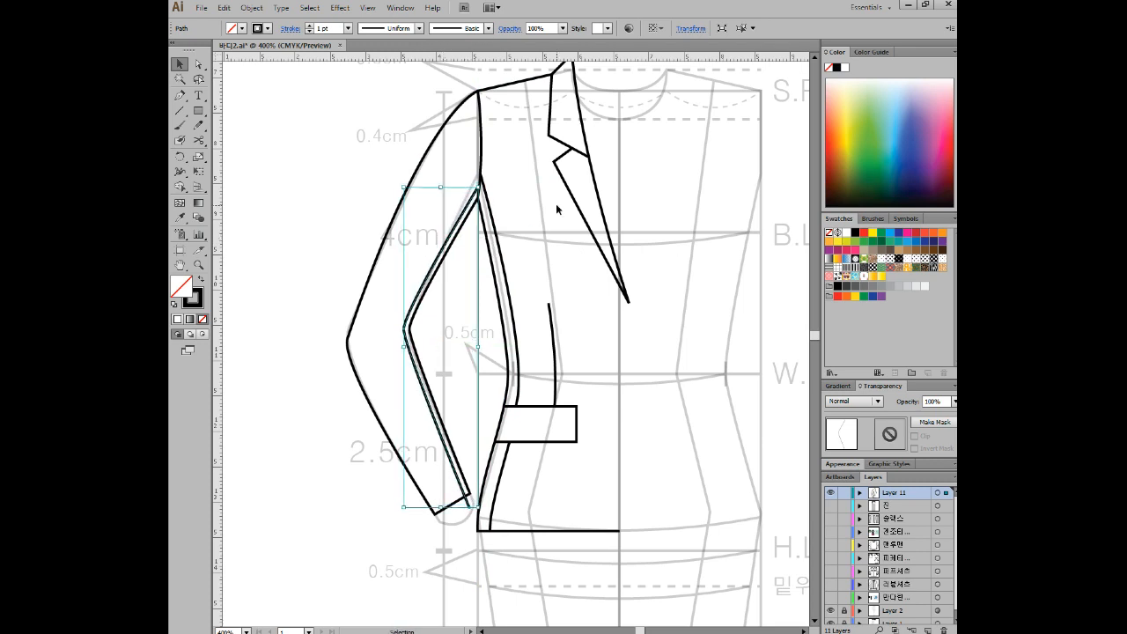
Step: Pull the duplicated line's lower end anchor back onto the slanted cuff edge
click(198, 64)
scroll(525, 478, up, 3)
click(362, 594)
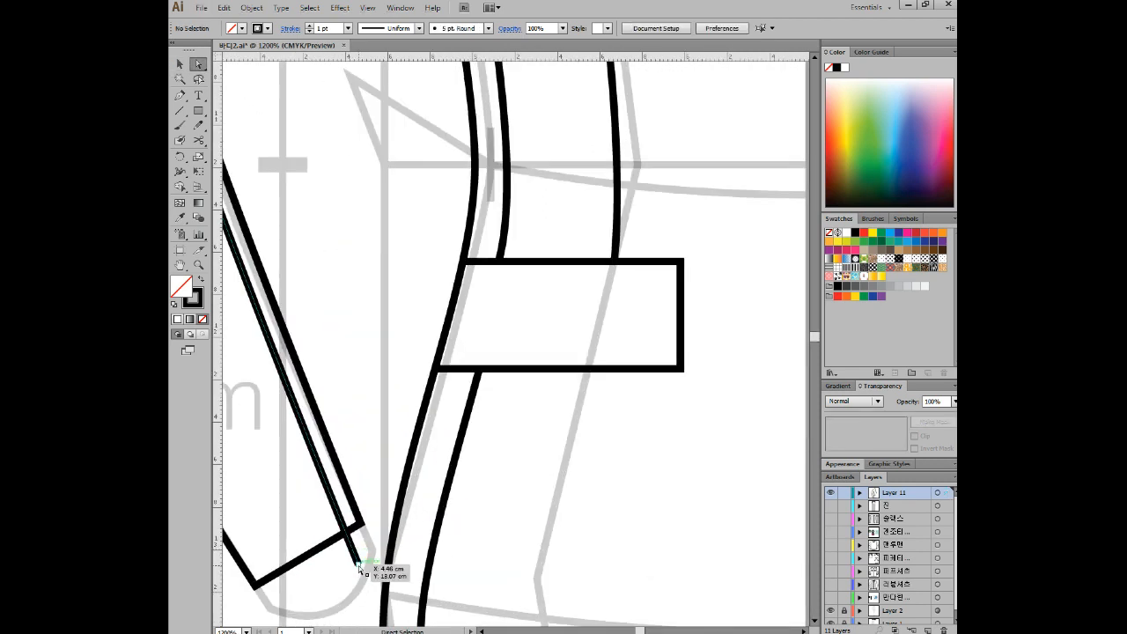
drag(358, 569, 346, 536)
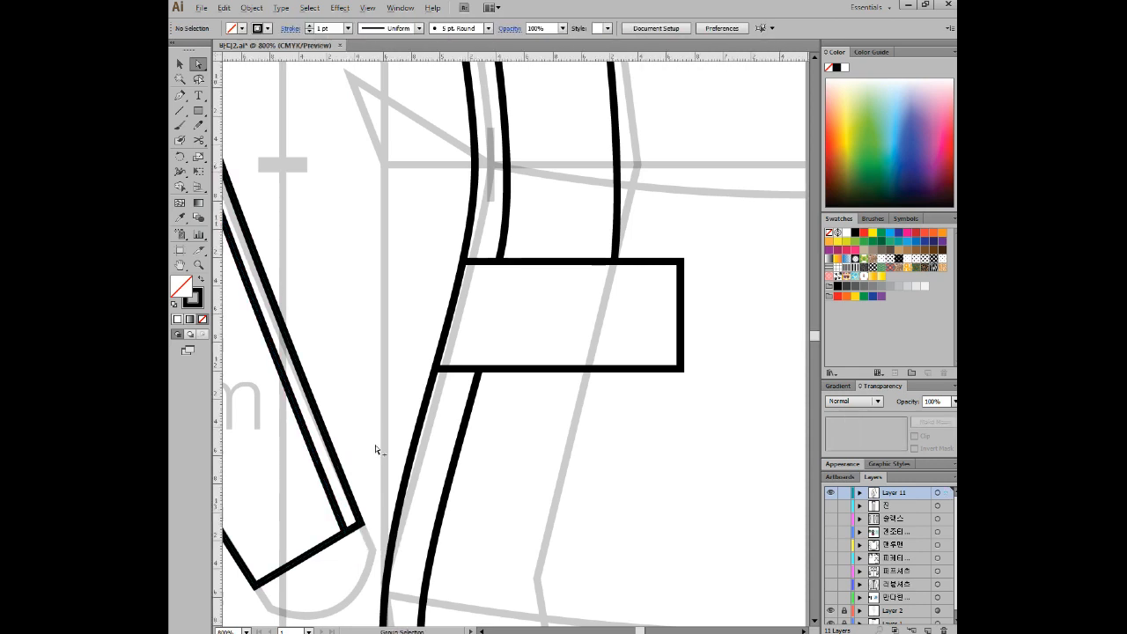
Step: Check the reference image and examine the half jacket's outline and the lapel's anchor points
scroll(375, 445, down, 3)
scroll(408, 423, down, 1)
drag(522, 324, 554, 306)
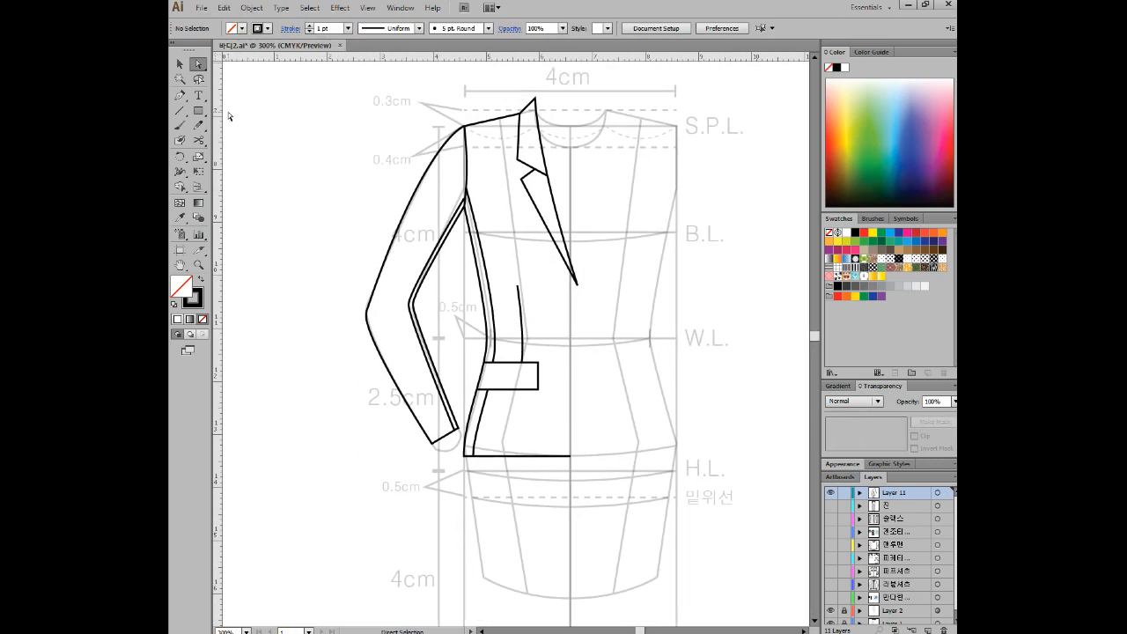
click(180, 63)
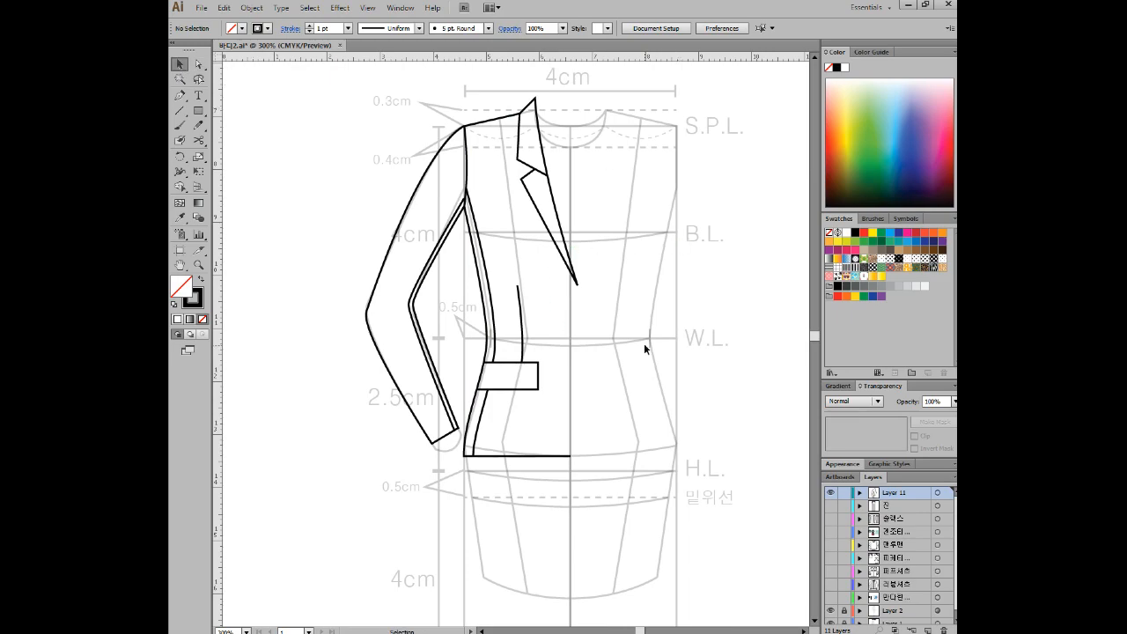
key(alt+Tab)
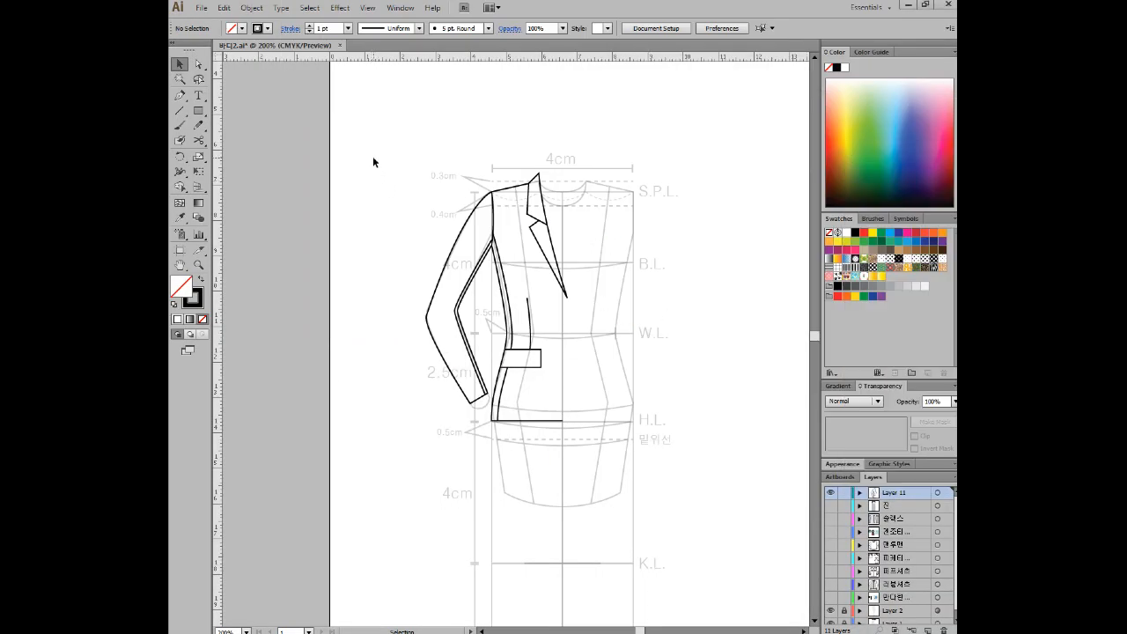
drag(373, 162, 569, 322)
key(ctrl+plus)
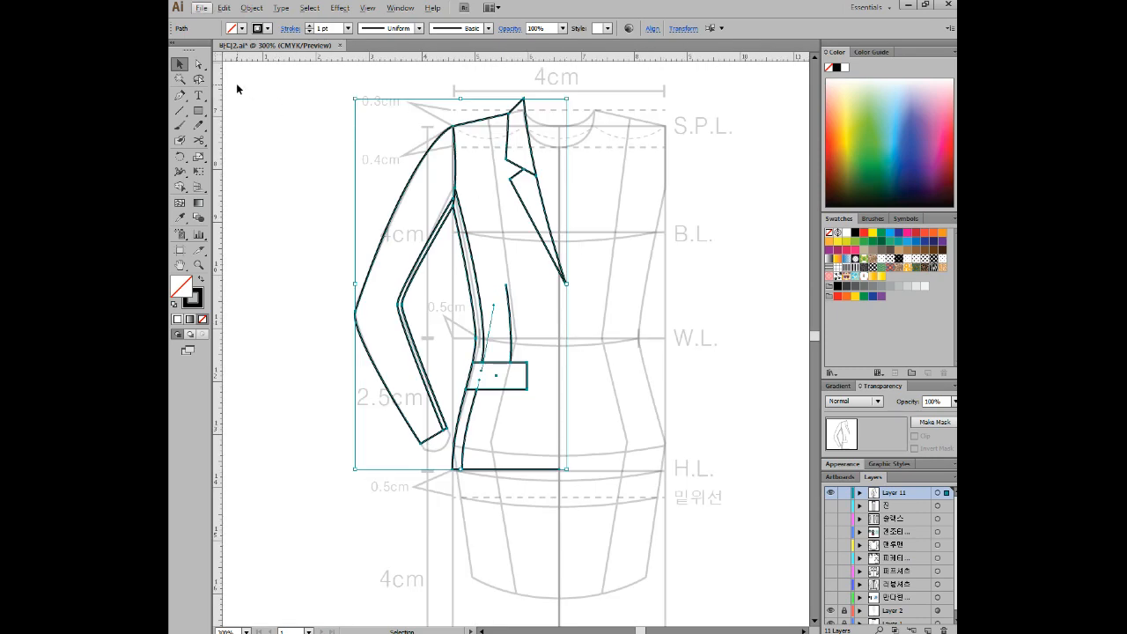
click(361, 223)
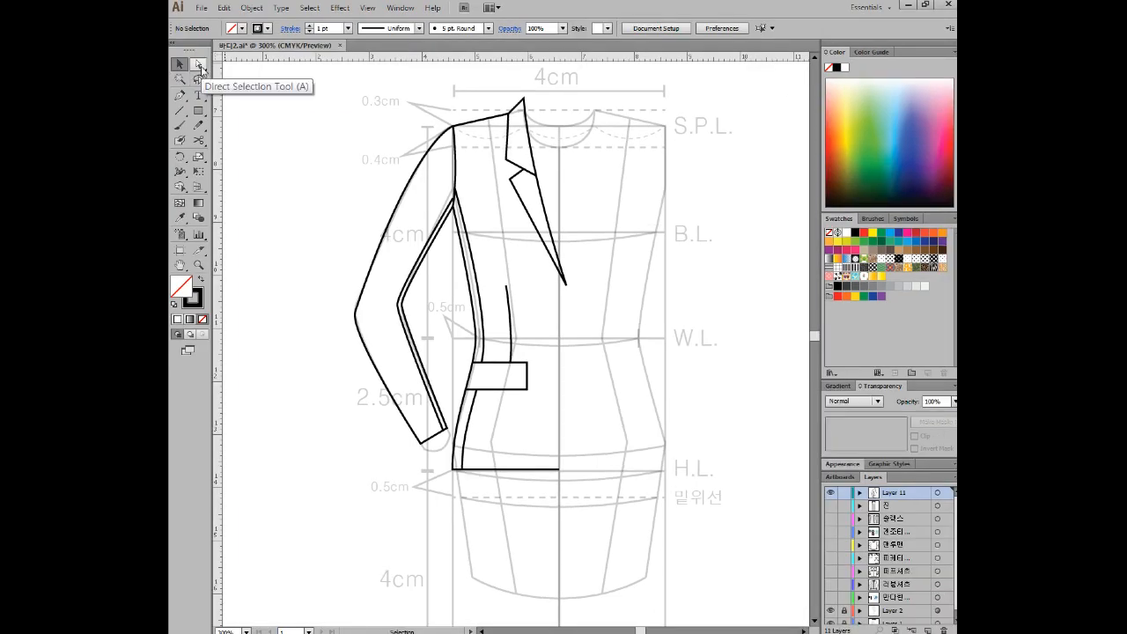
click(200, 66)
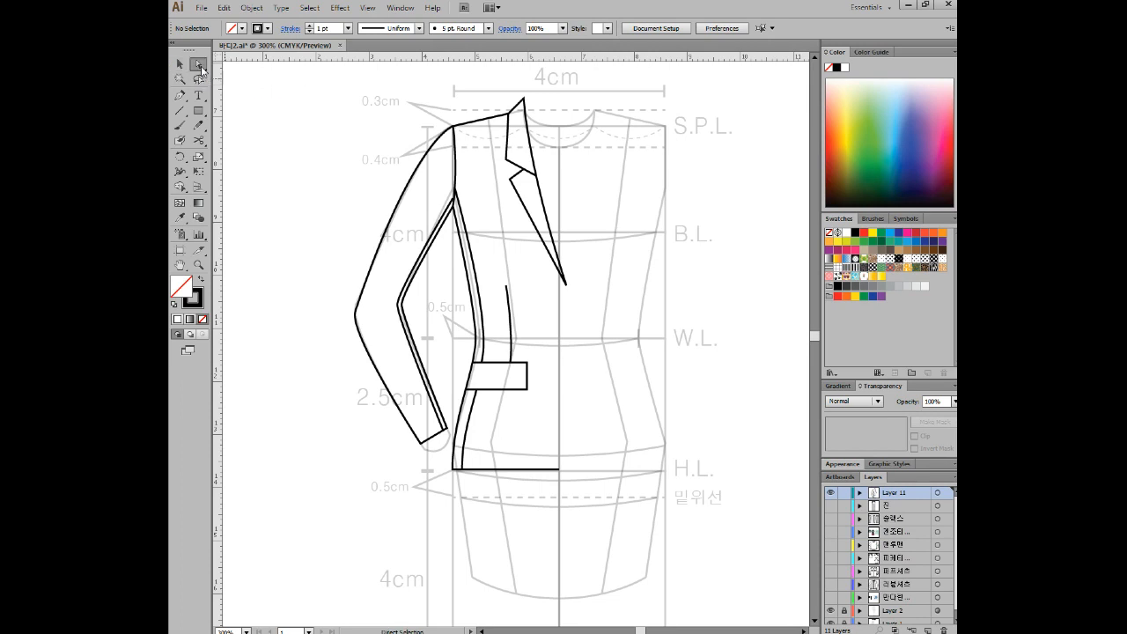
drag(521, 89, 526, 140)
click(565, 138)
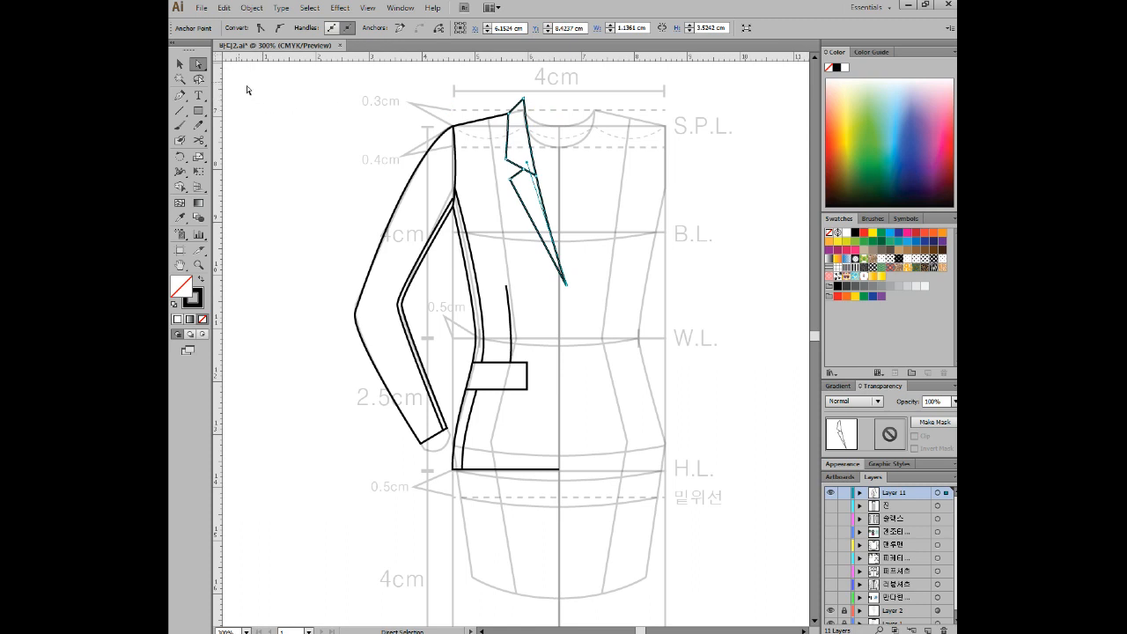
click(180, 64)
click(325, 111)
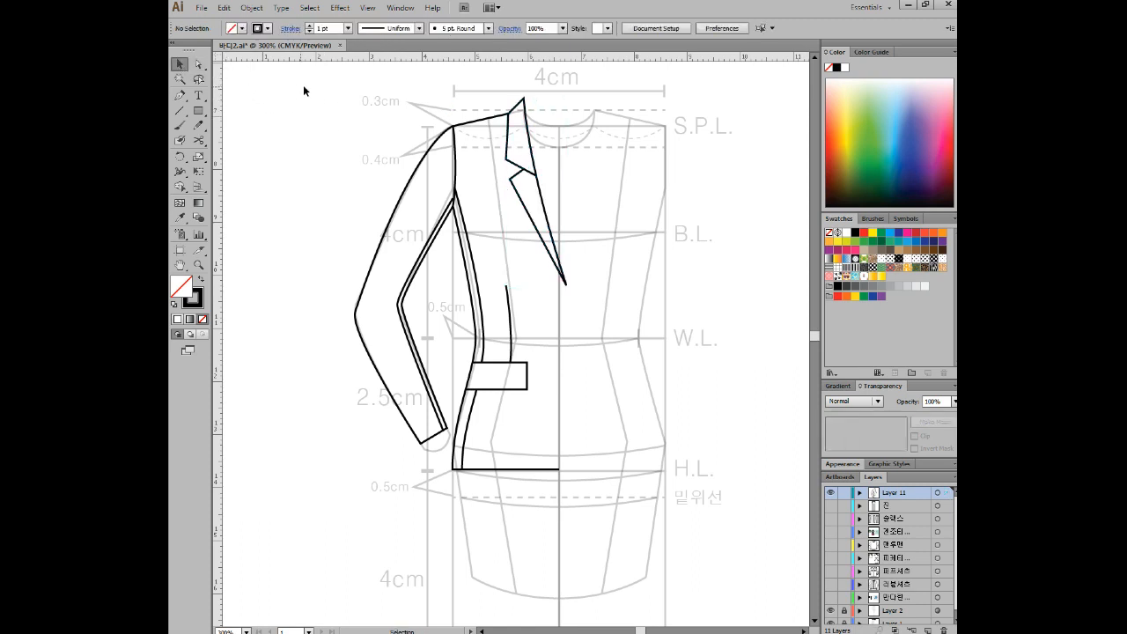
Step: Select the whole half jacket to reveal its paths, and delete the stray anchor on the pocket flap's upper edge
mouse_move(288, 80)
mouse_down()
mouse_move(560, 435)
mouse_move(493, 446)
mouse_up()
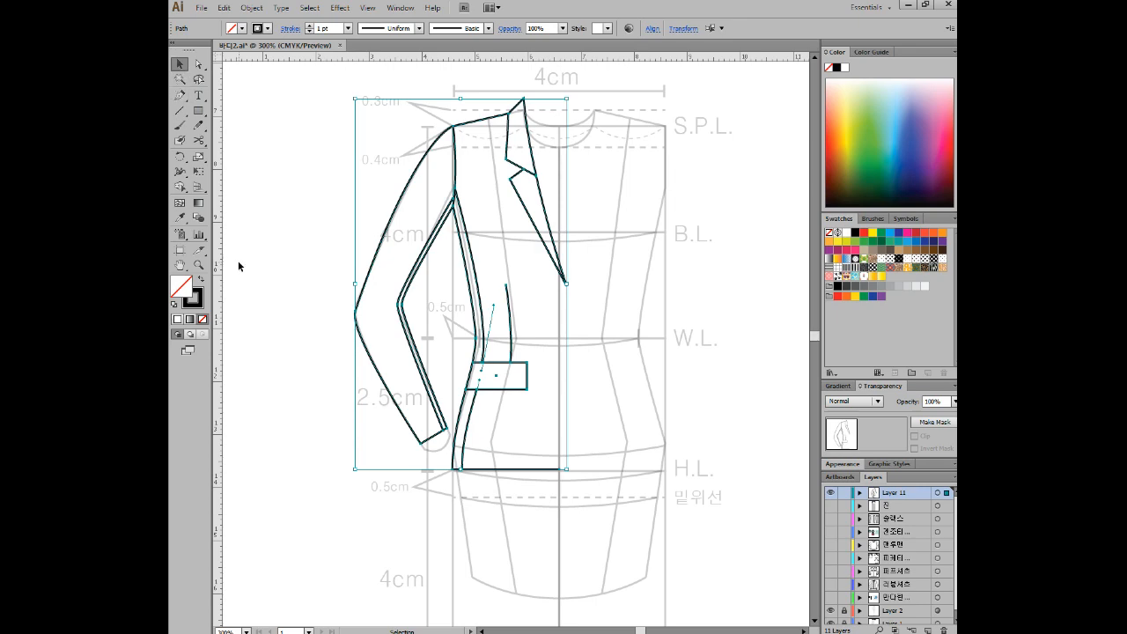
scroll(500, 361, up, 5)
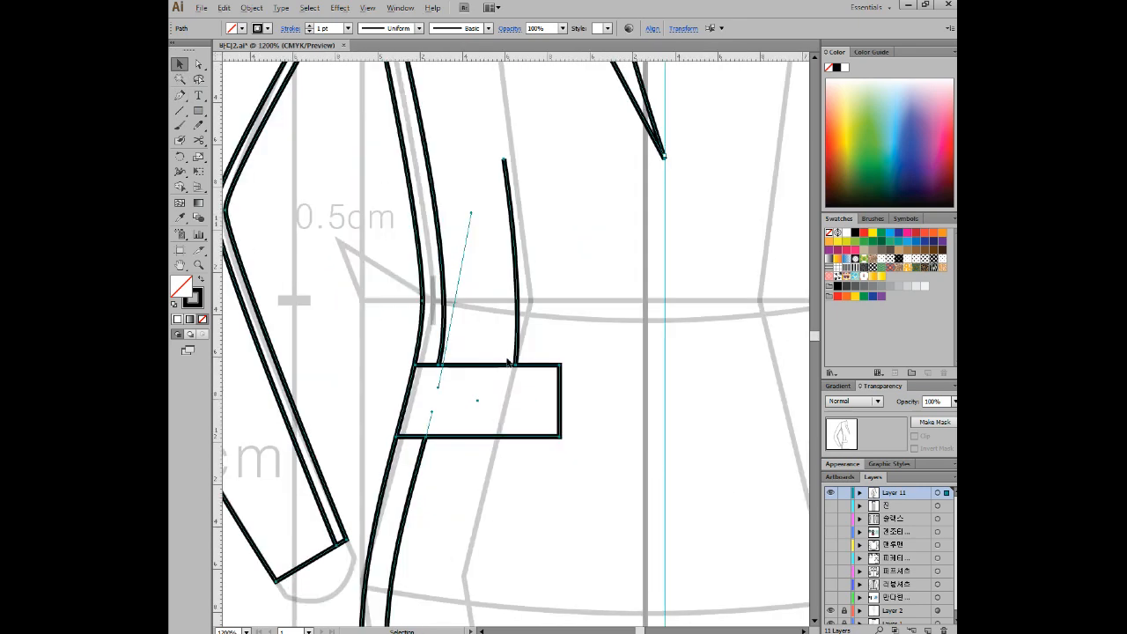
scroll(429, 373, up, 2)
drag(384, 319, 472, 303)
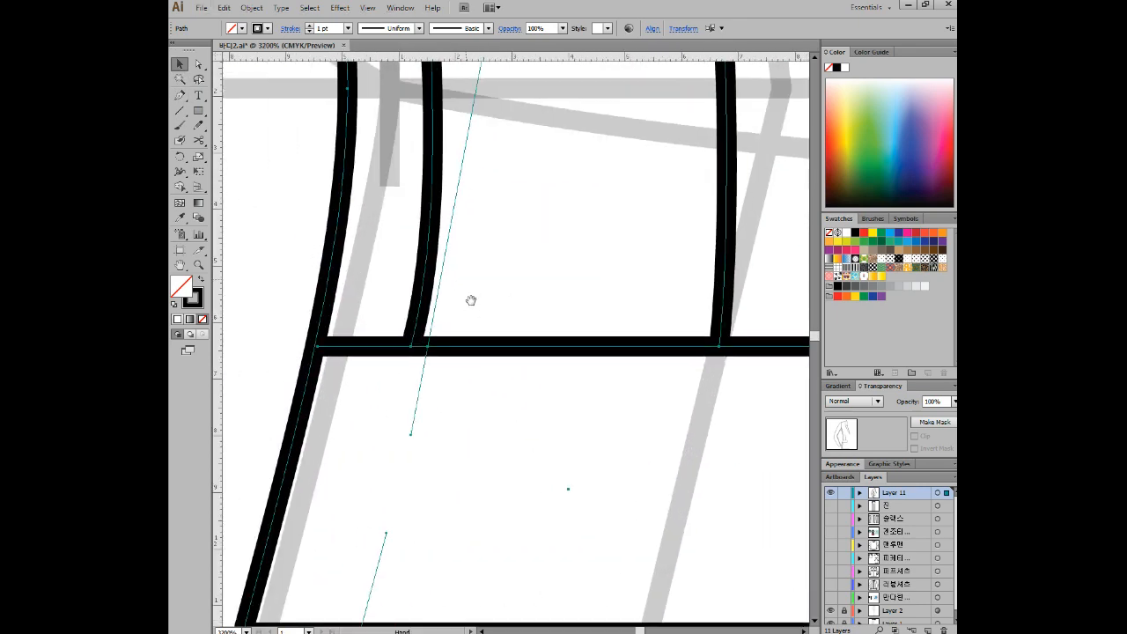
click(198, 64)
click(468, 263)
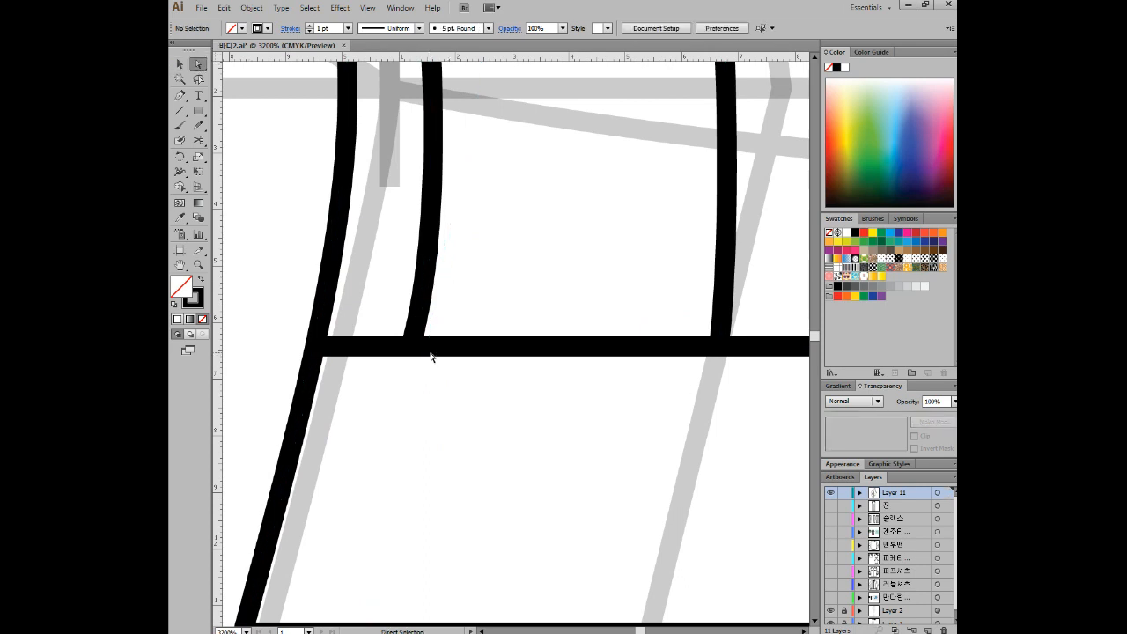
click(429, 348)
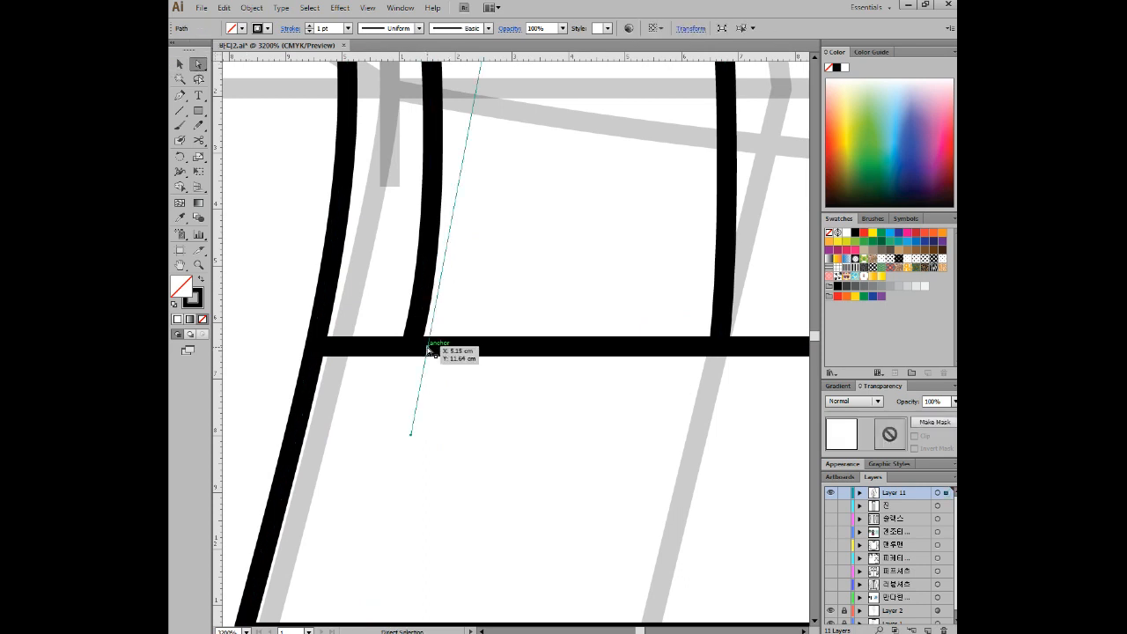
key(Delete)
Step: Reflect a copy of the whole half jacket across the vertical axis at the template's centre front line
scroll(490, 366, down, 8)
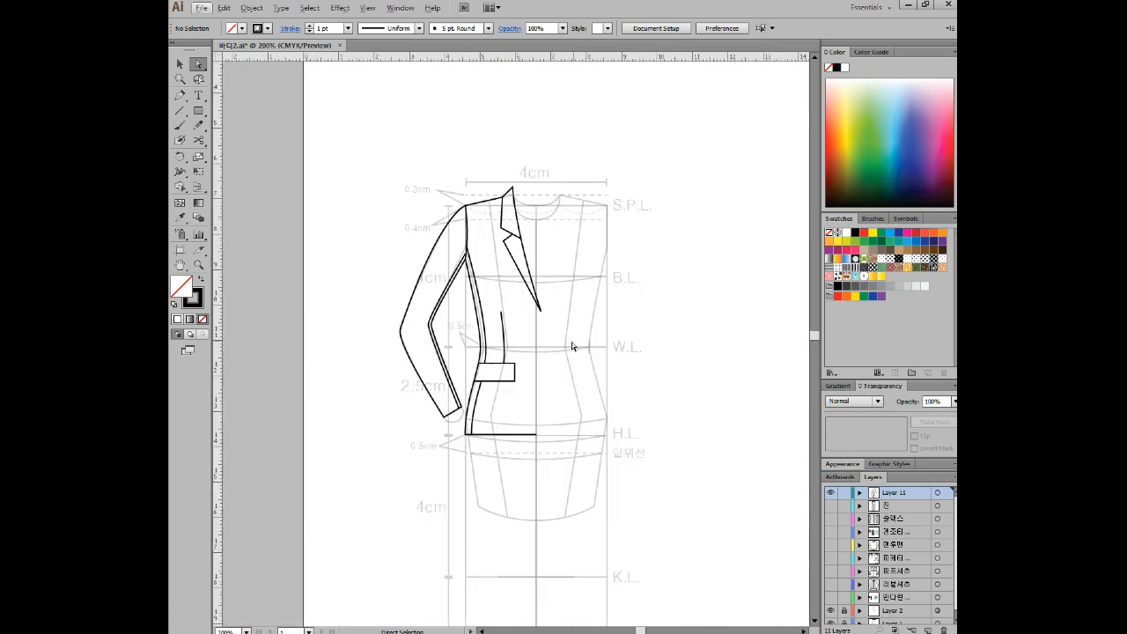
click(180, 64)
drag(294, 95, 563, 499)
drag(180, 155, 245, 179)
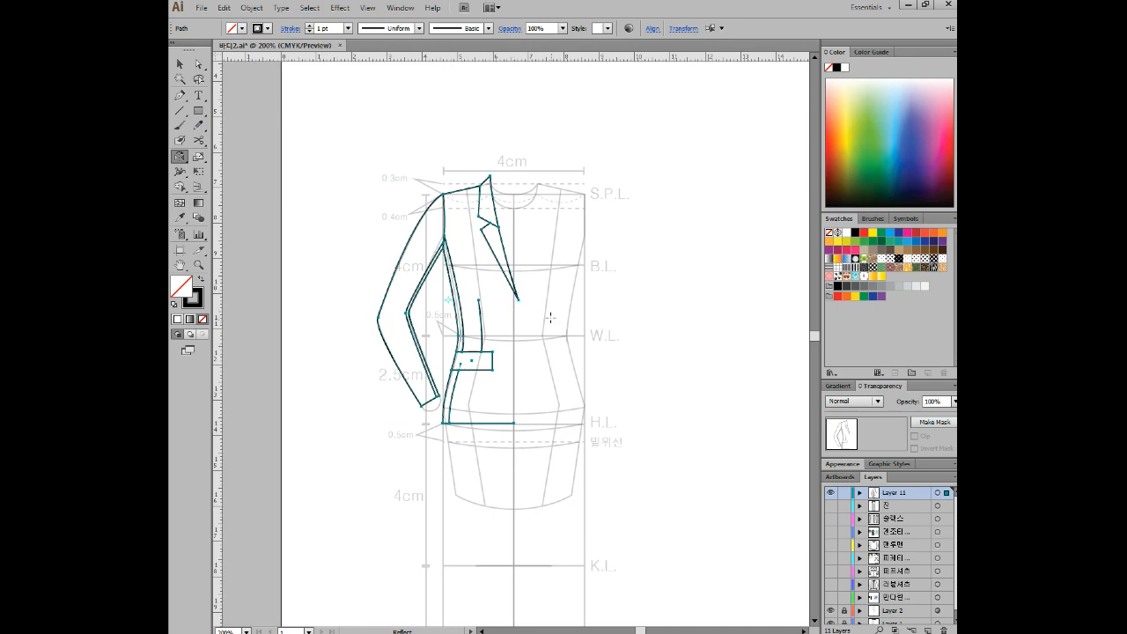
scroll(520, 313, up, 3)
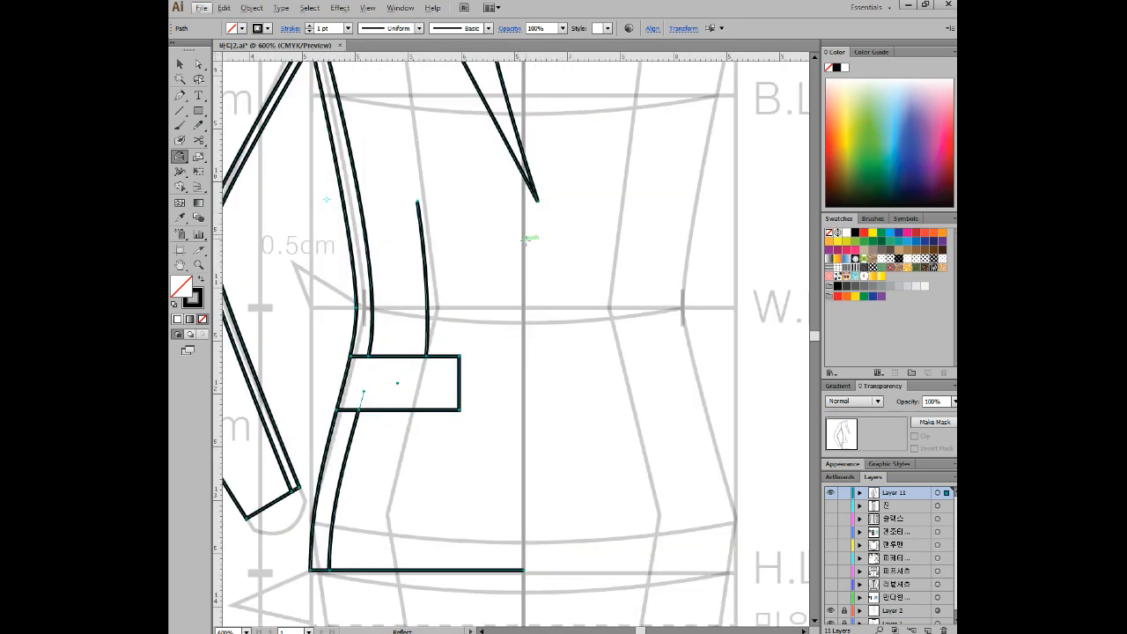
alt+click(523, 231)
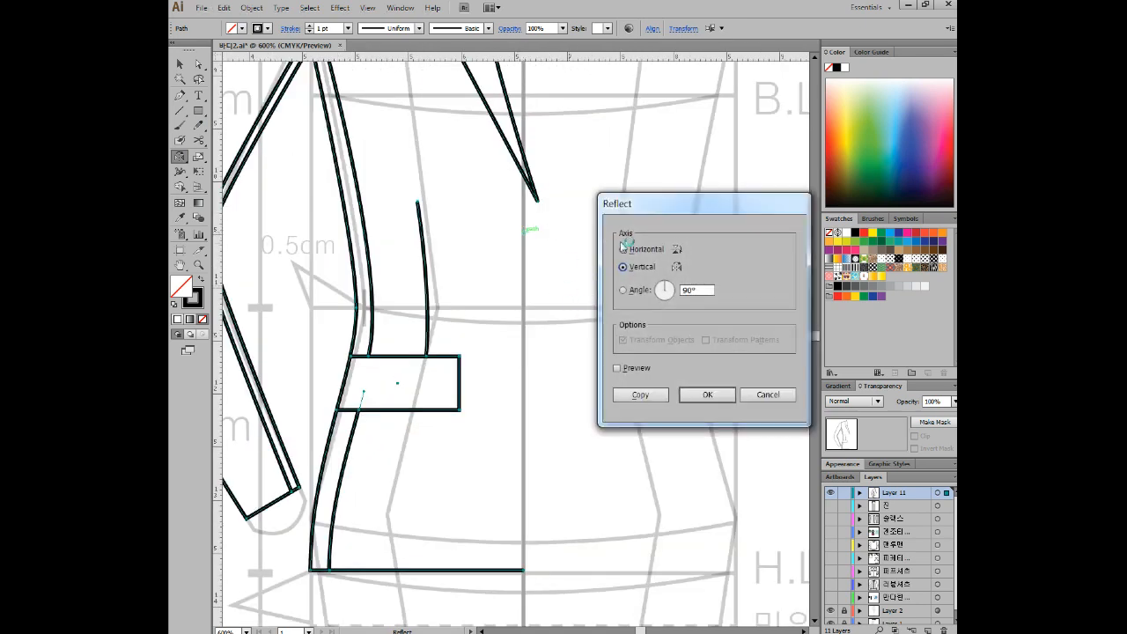
click(644, 396)
Step: Cut both edges of the mirrored lapel with the Scissors tool where they cross the original lapel's inner edge
scroll(551, 307, down, 2)
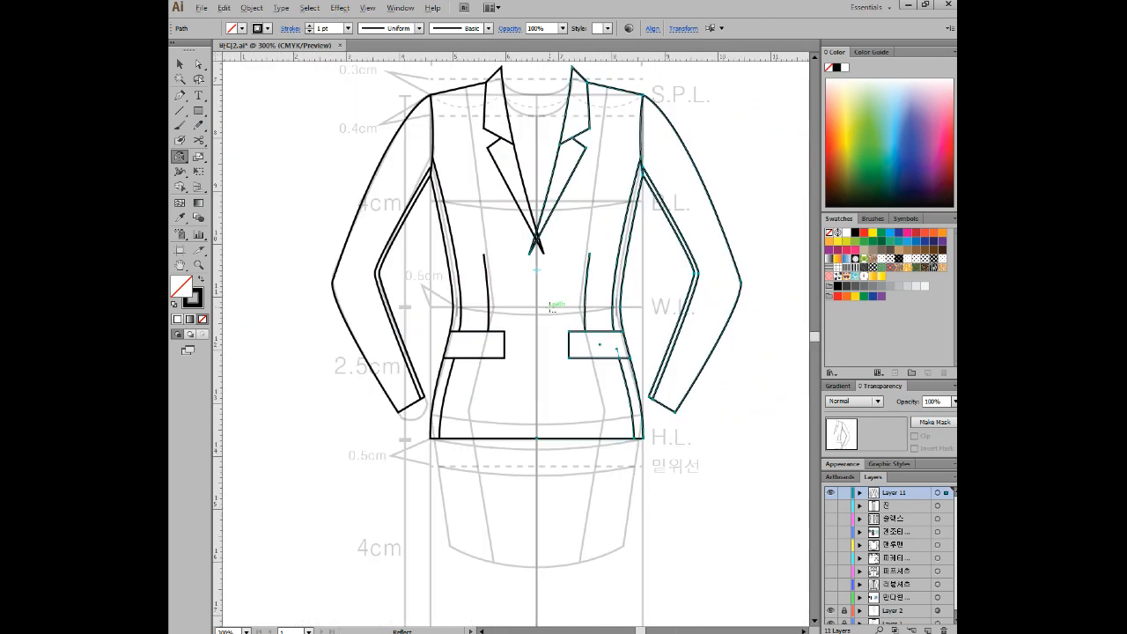
scroll(573, 304, down, 1)
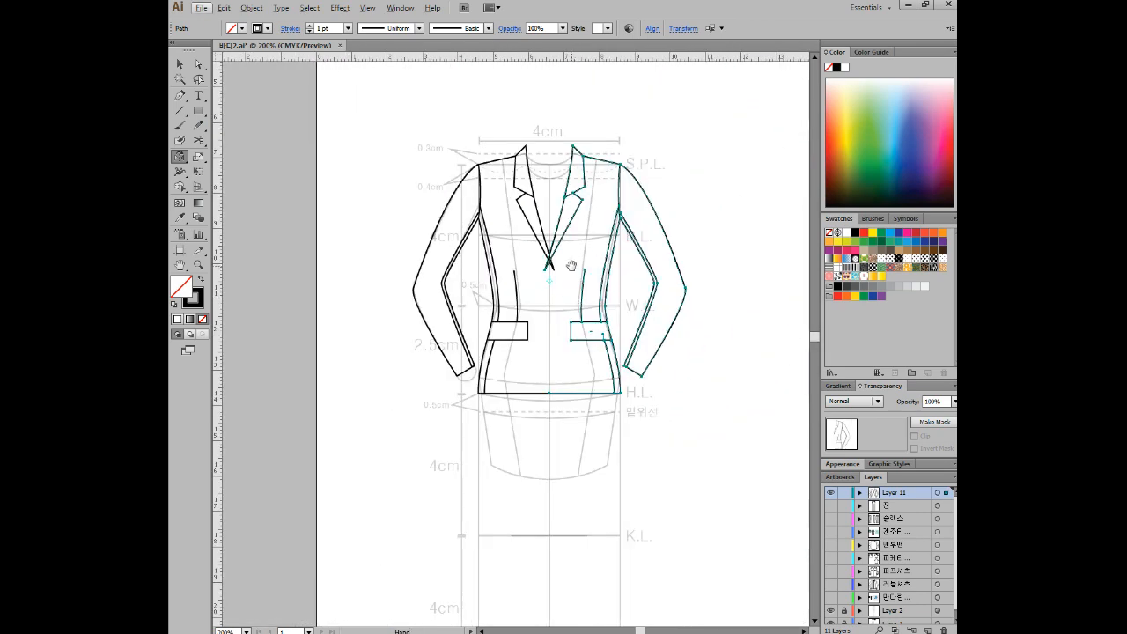
scroll(571, 265, up, 4)
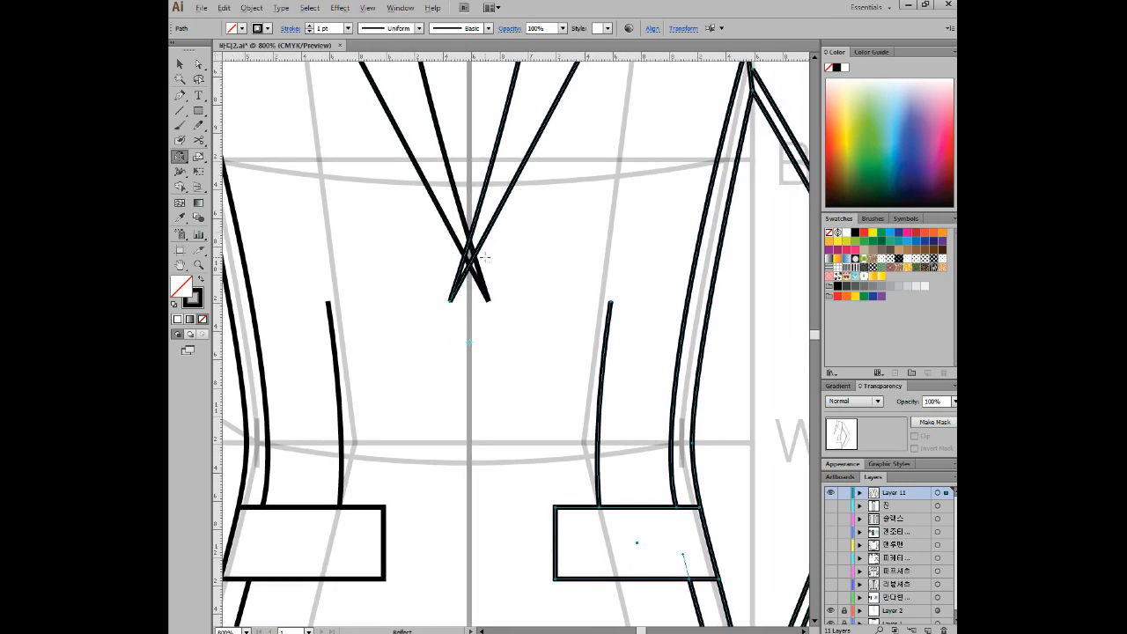
scroll(485, 257, up, 3)
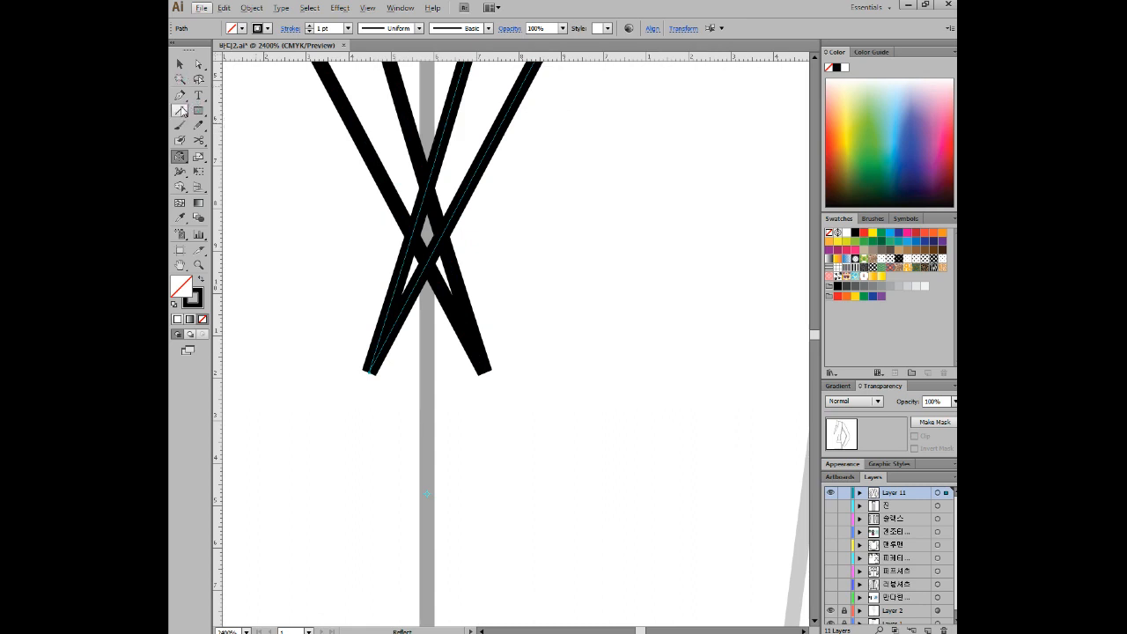
click(200, 141)
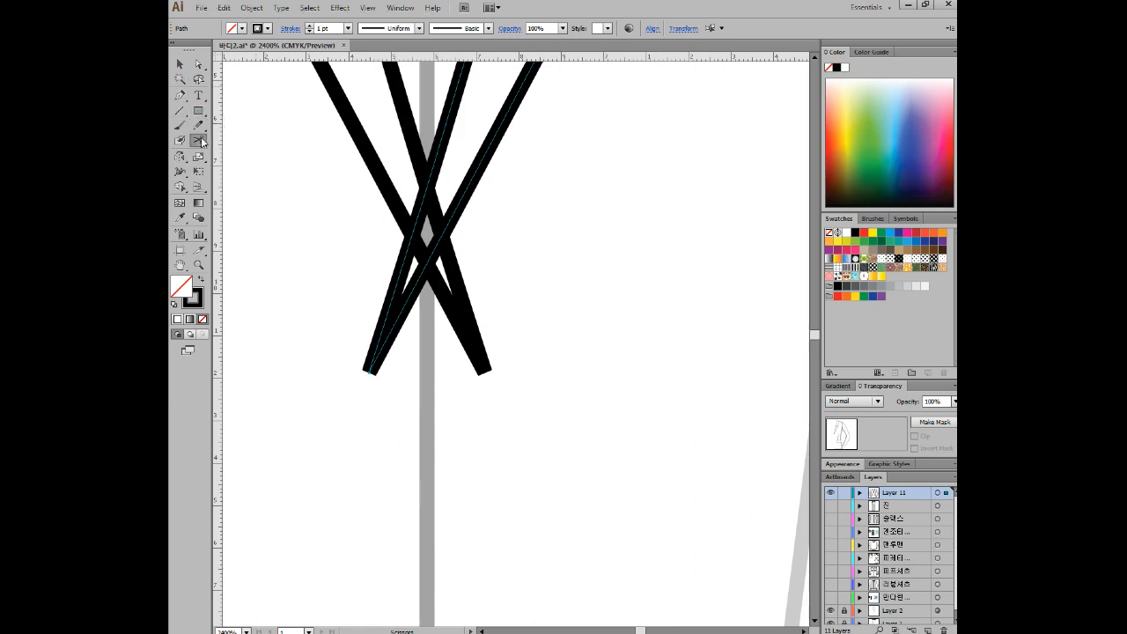
click(426, 185)
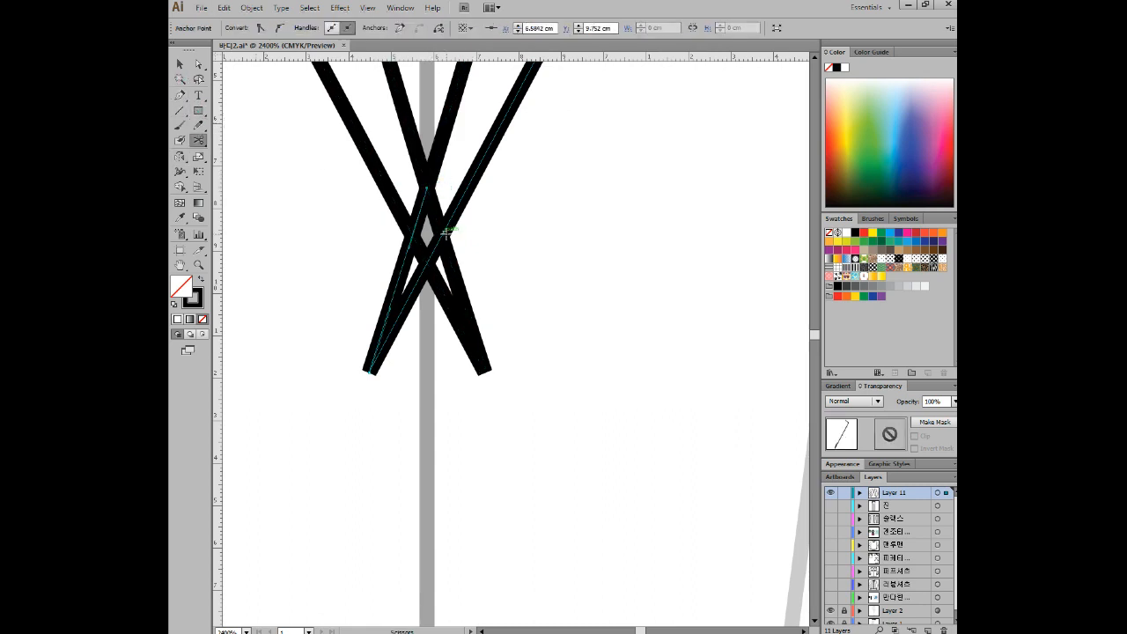
click(442, 230)
Step: Delete the mirrored lapel's cut-off tip below the crossing and clear the selection
click(199, 64)
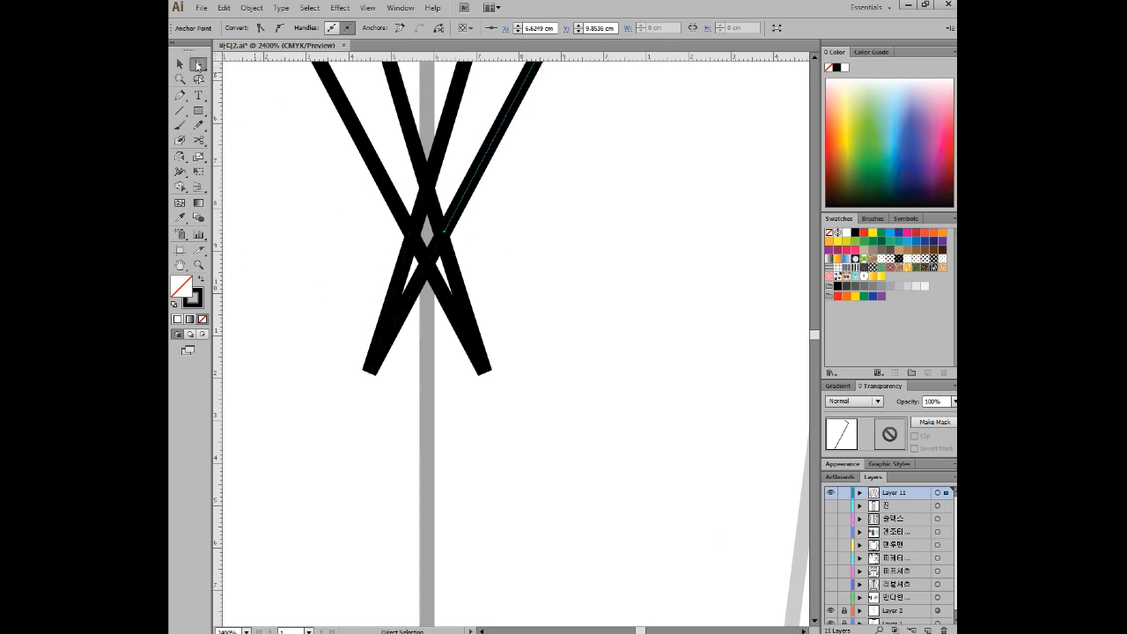
mouse_move(346, 410)
mouse_down()
mouse_move(410, 302)
mouse_move(398, 296)
mouse_up()
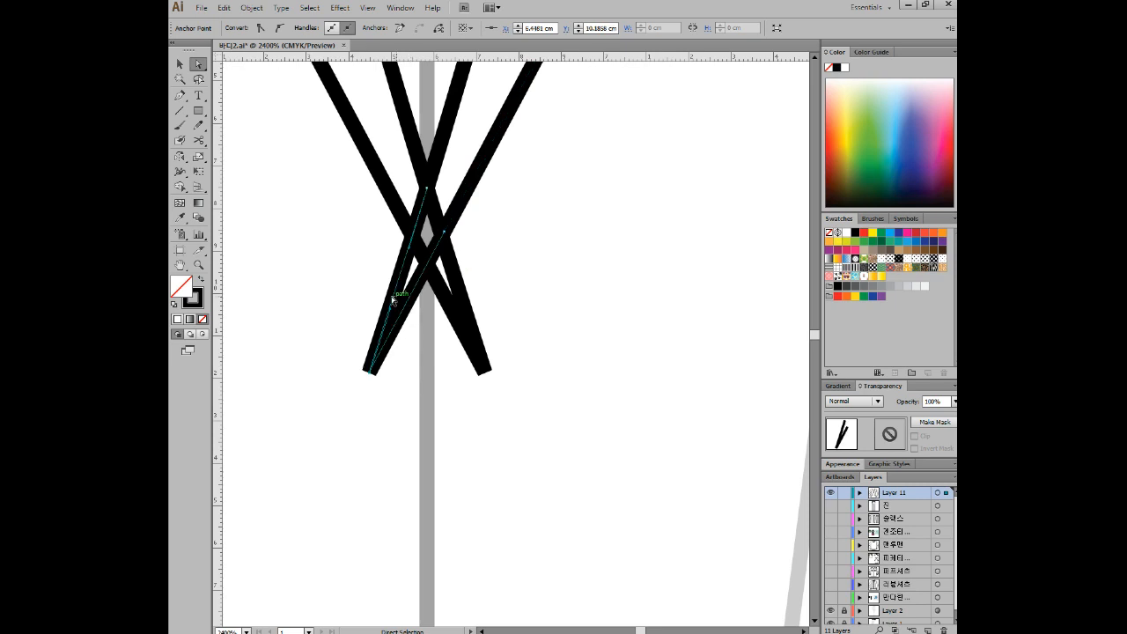
key(Delete)
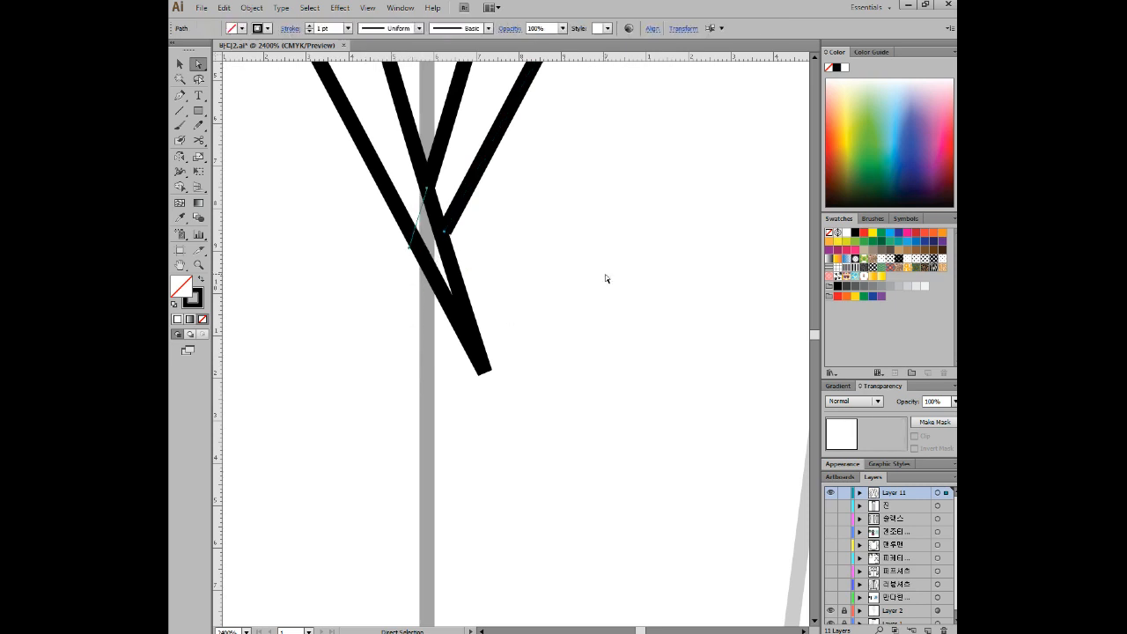
click(606, 278)
Step: Move the lower end anchor of the mirrored lapel's outer edge about 0.02 cm down onto the original lapel's inner edge
scroll(476, 249, up, 1)
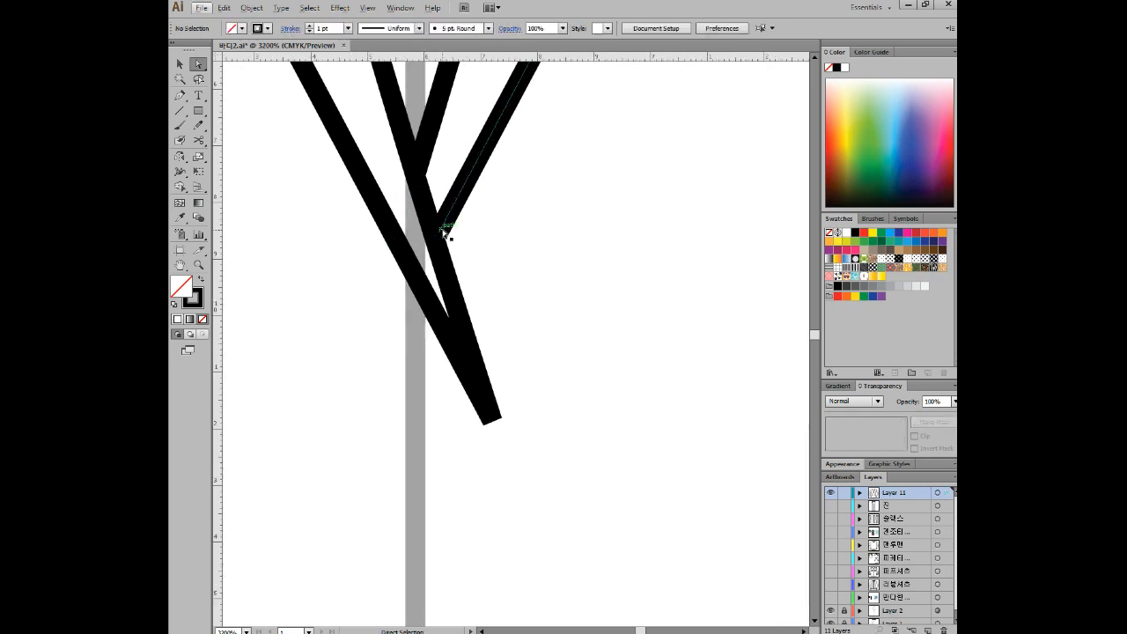
click(438, 236)
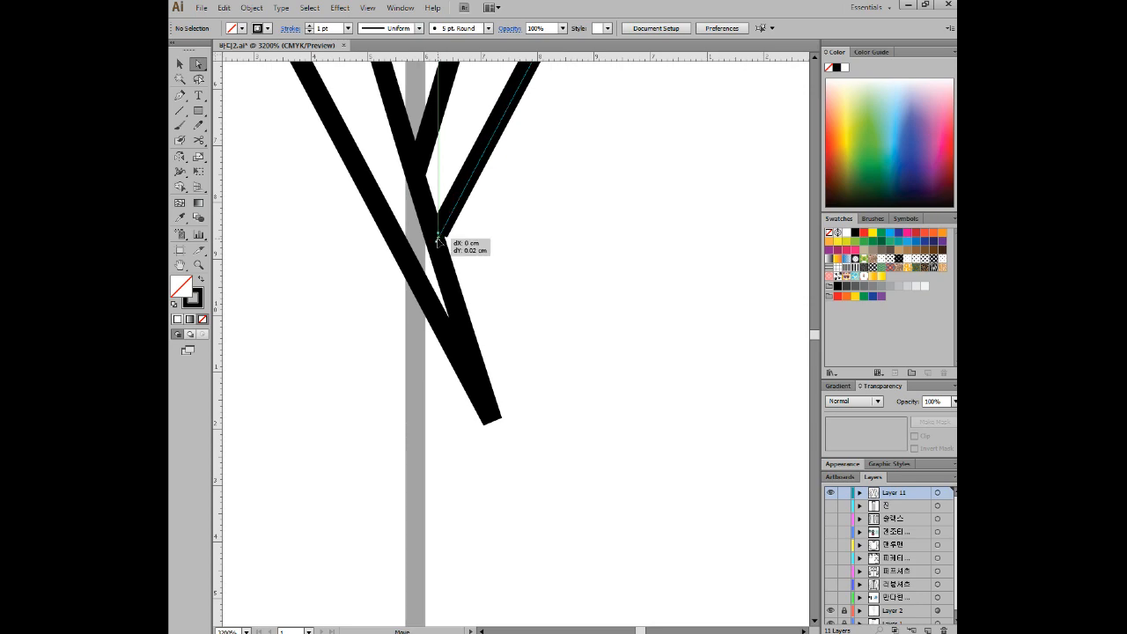
click(517, 231)
scroll(539, 236, down, 6)
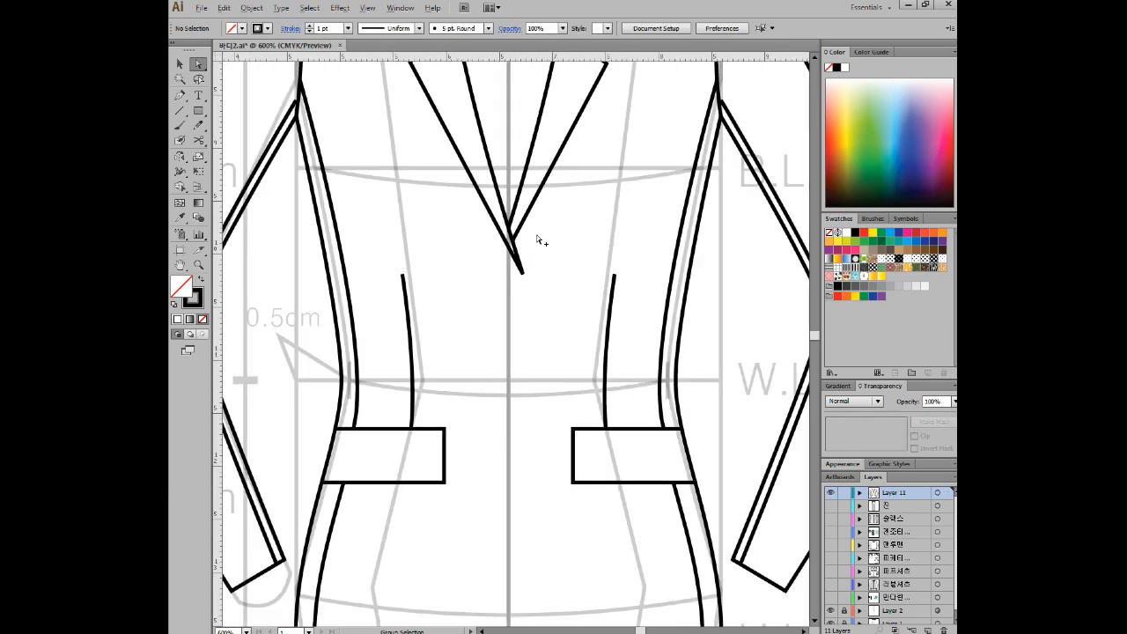
Step: Raise the lower end of the mirrored lapel's outer edge along the original lapel's inner edge, closer to the lapel crossing
scroll(541, 235, up, 3)
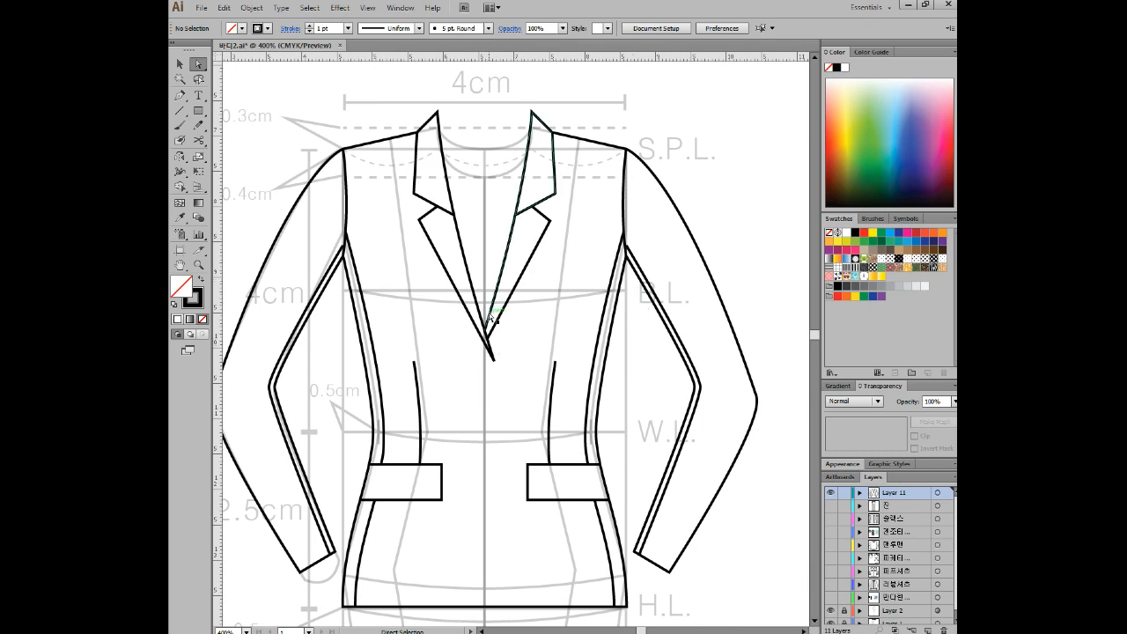
scroll(489, 345, up, 2)
drag(485, 346, 473, 315)
drag(490, 361, 485, 325)
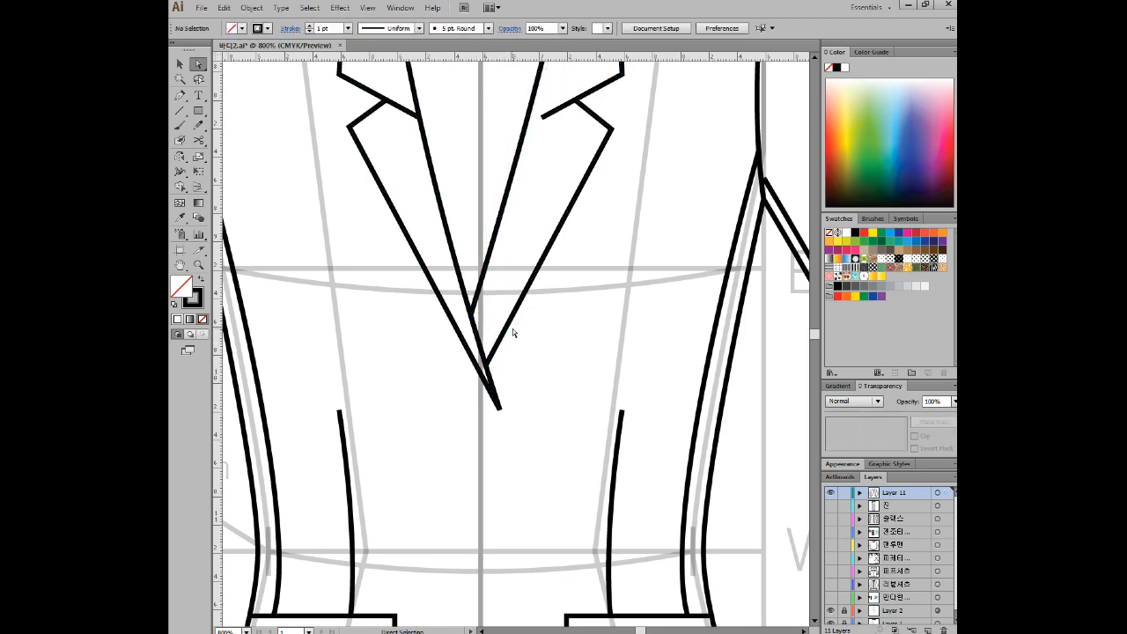
click(486, 362)
drag(487, 364, 478, 330)
click(622, 259)
scroll(609, 290, down, 1)
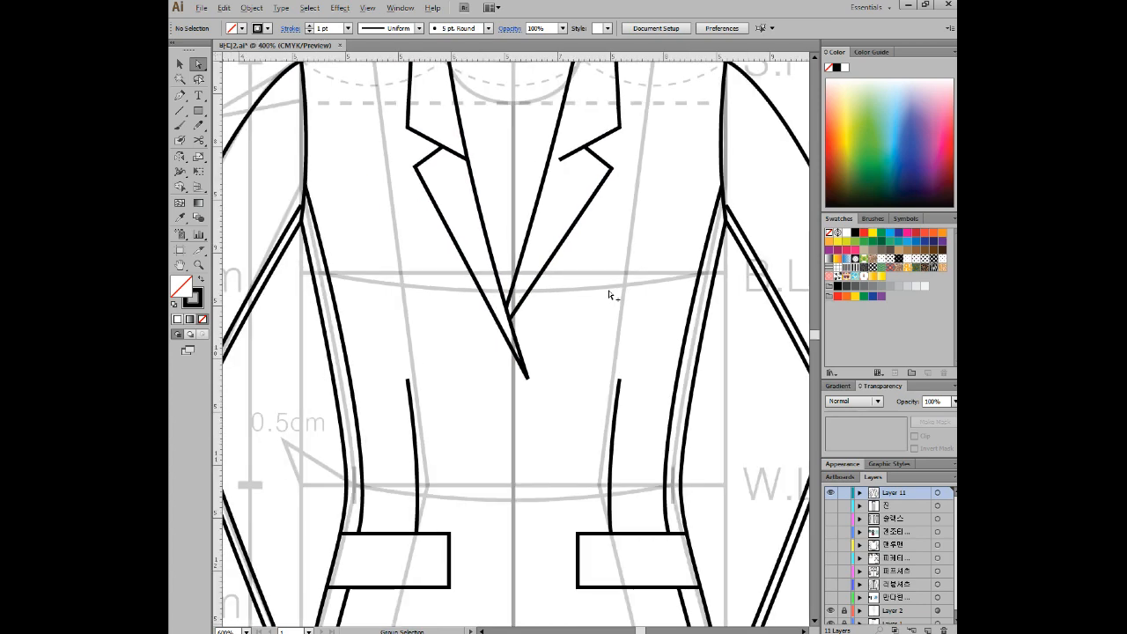
scroll(609, 291, down, 1)
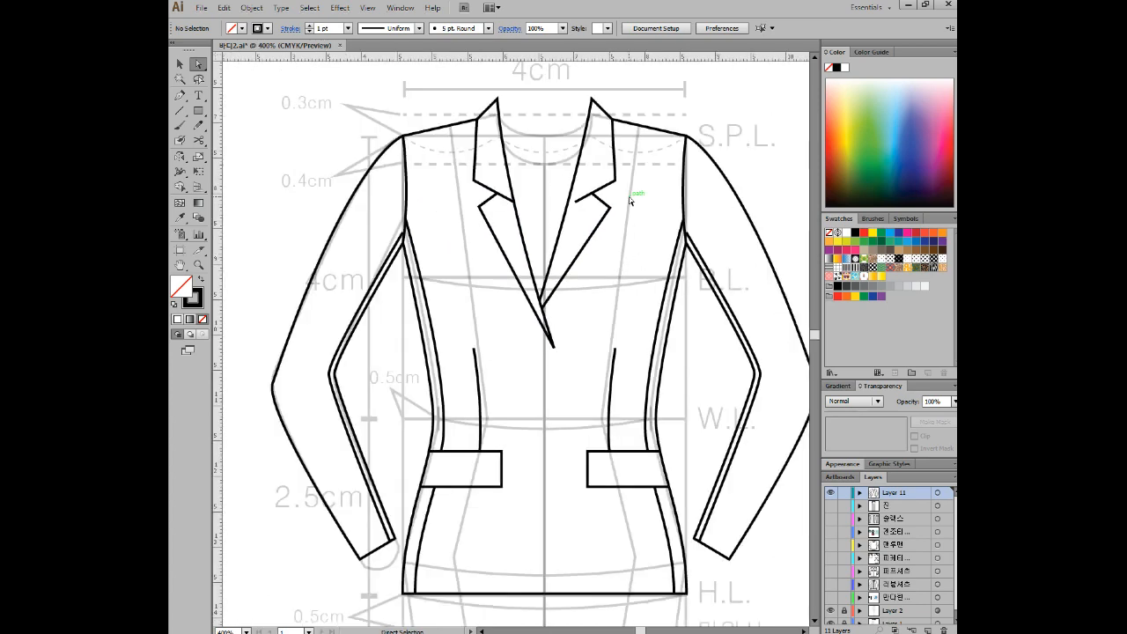
scroll(630, 292, down, 1)
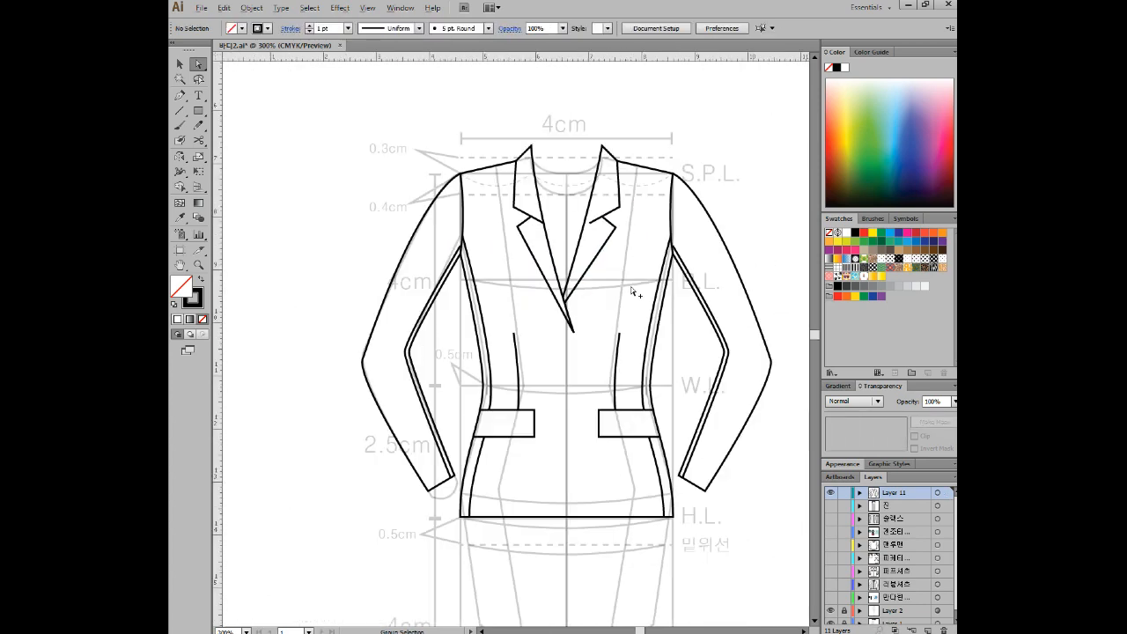
drag(642, 361, 625, 307)
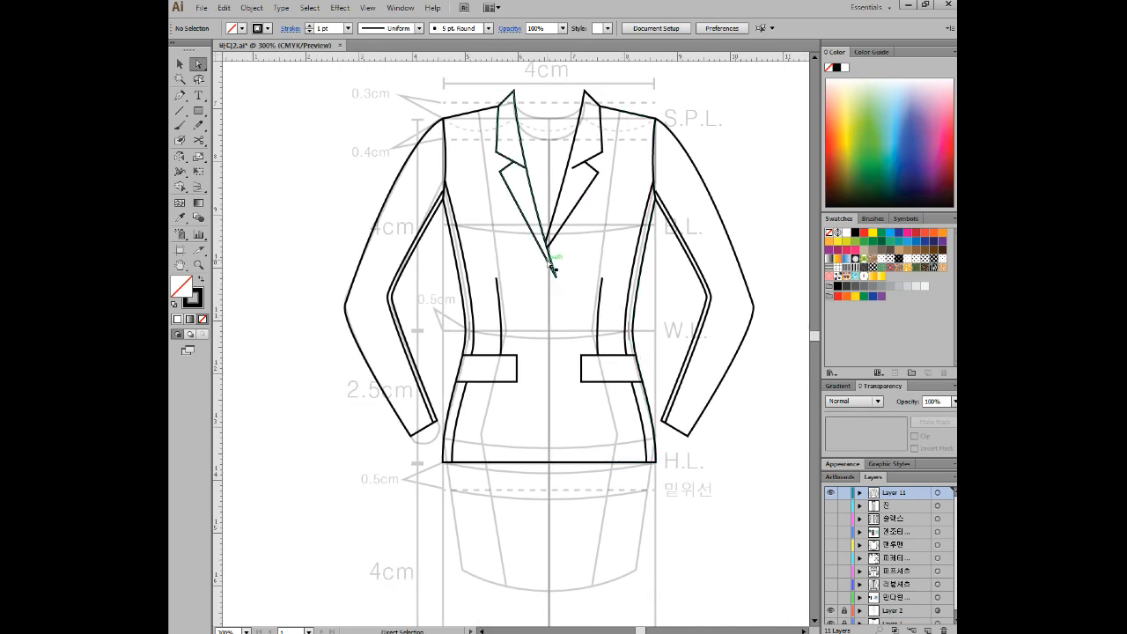
Step: Examine the back collar in the reference image 테일러드자켓.jpg, marking both of its upper corners
drag(957, 181, 758, 156)
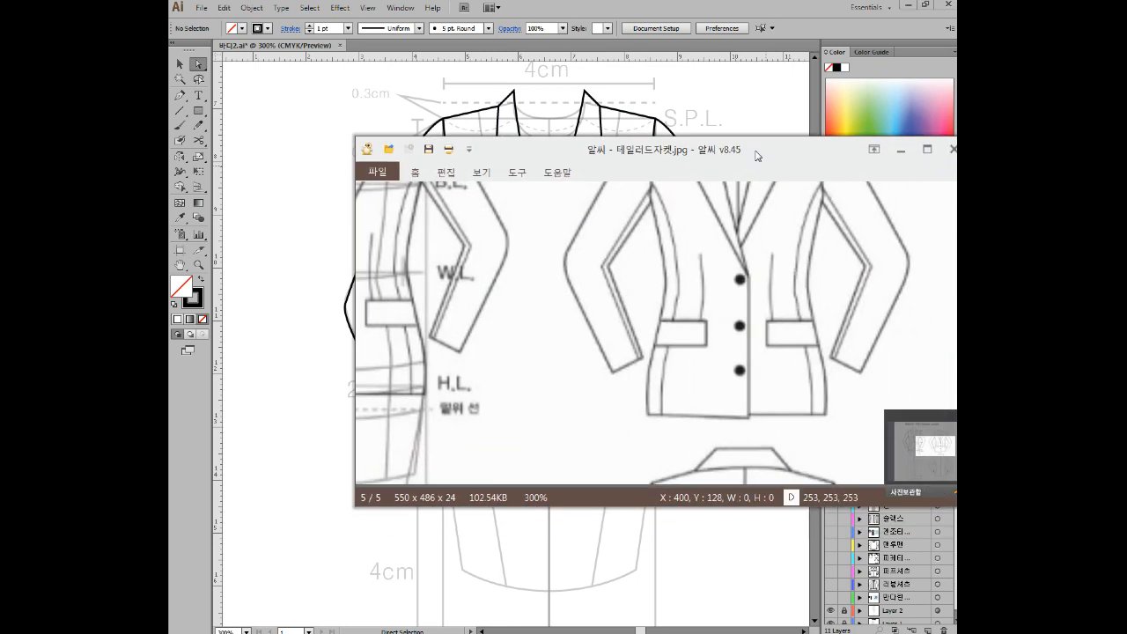
drag(785, 256, 697, 378)
drag(696, 306, 669, 291)
scroll(644, 265, down, 1)
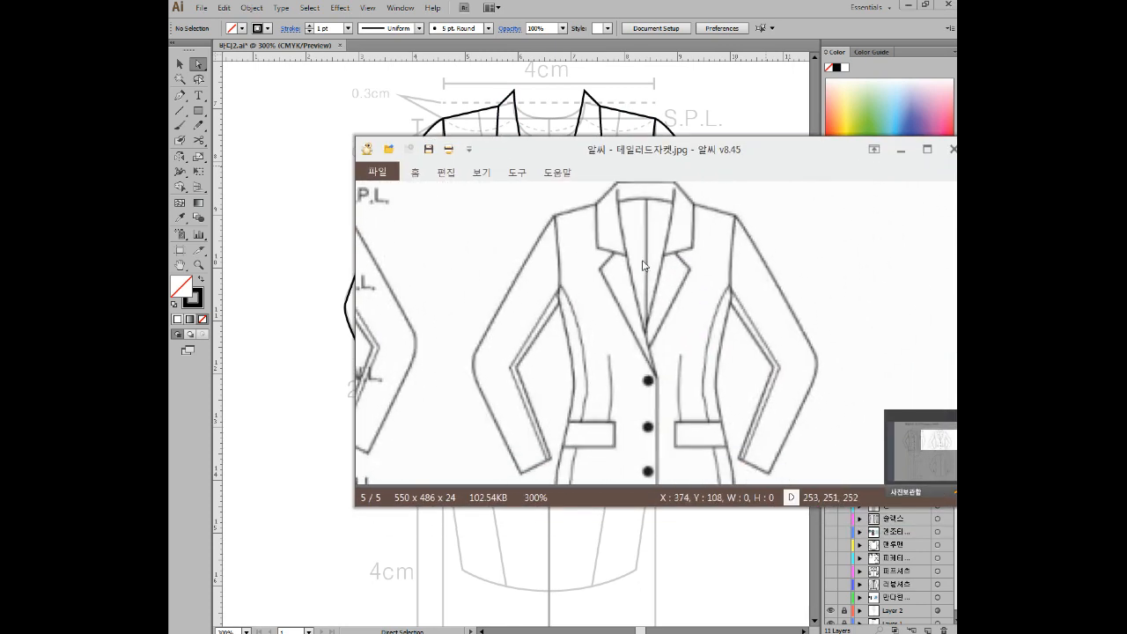
scroll(657, 276, up, 2)
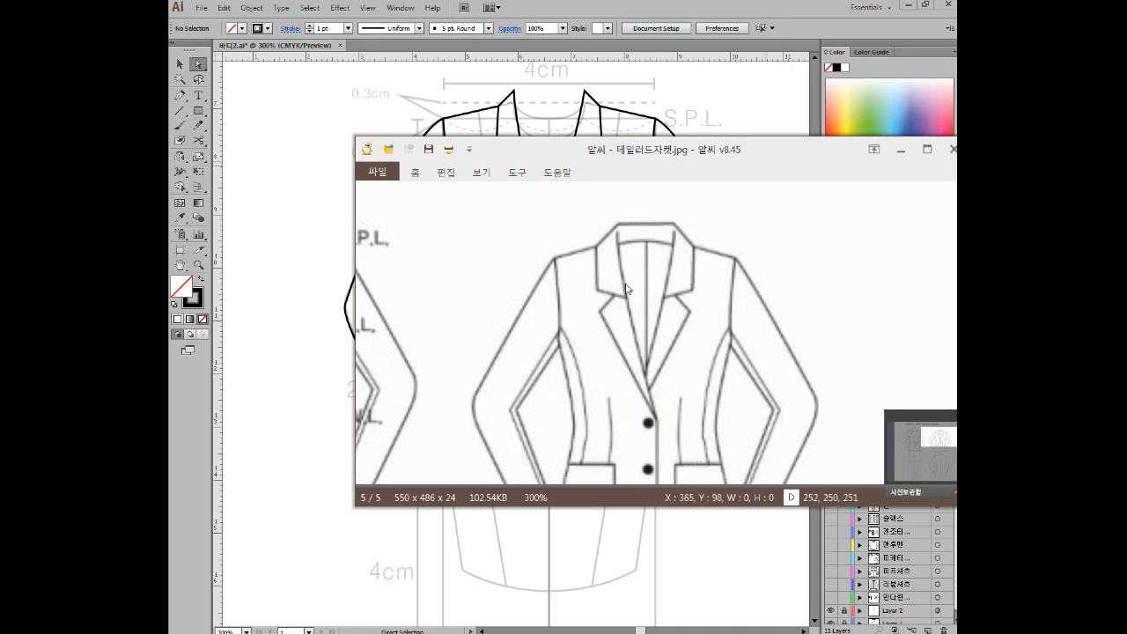
drag(517, 100, 494, 107)
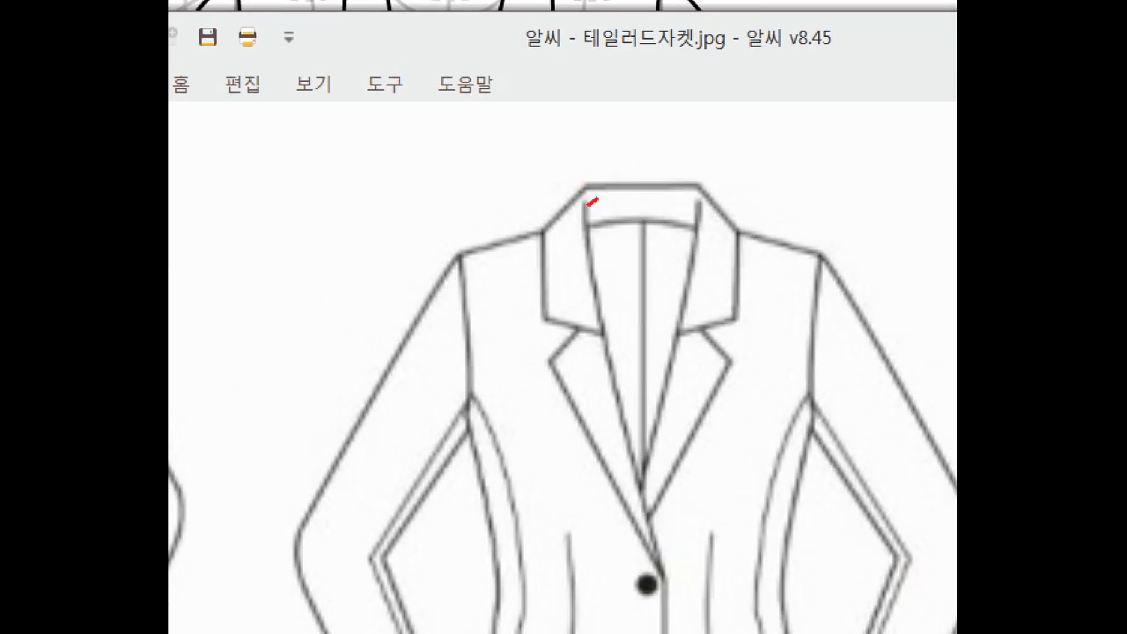
mouse_move(703, 186)
mouse_down()
mouse_move(690, 202)
mouse_move(710, 209)
mouse_up()
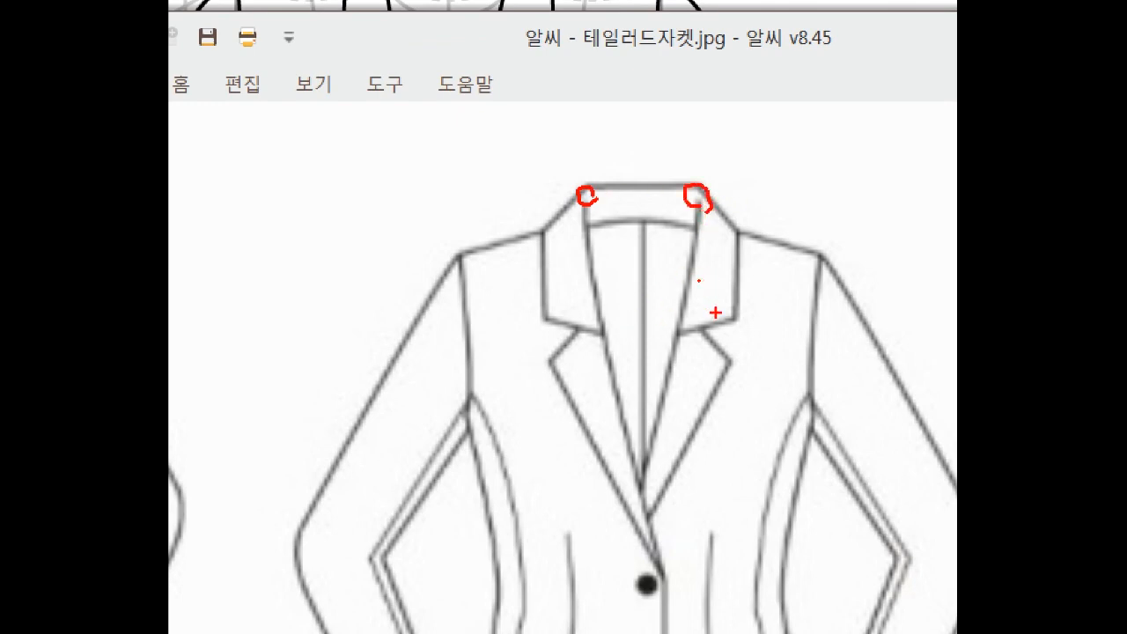
key(Escape)
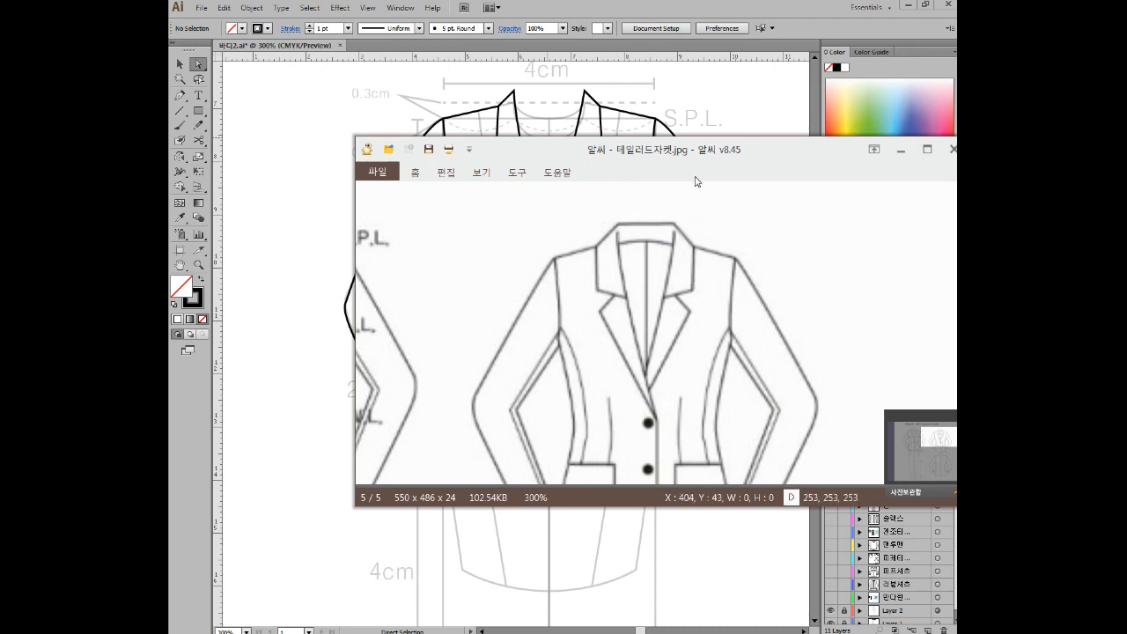
drag(674, 154, 754, 163)
click(675, 110)
Step: Draw a straight horizontal line joining the two collar peaks as the back collar's upper edge, and deselect it
scroll(642, 87, up, 4)
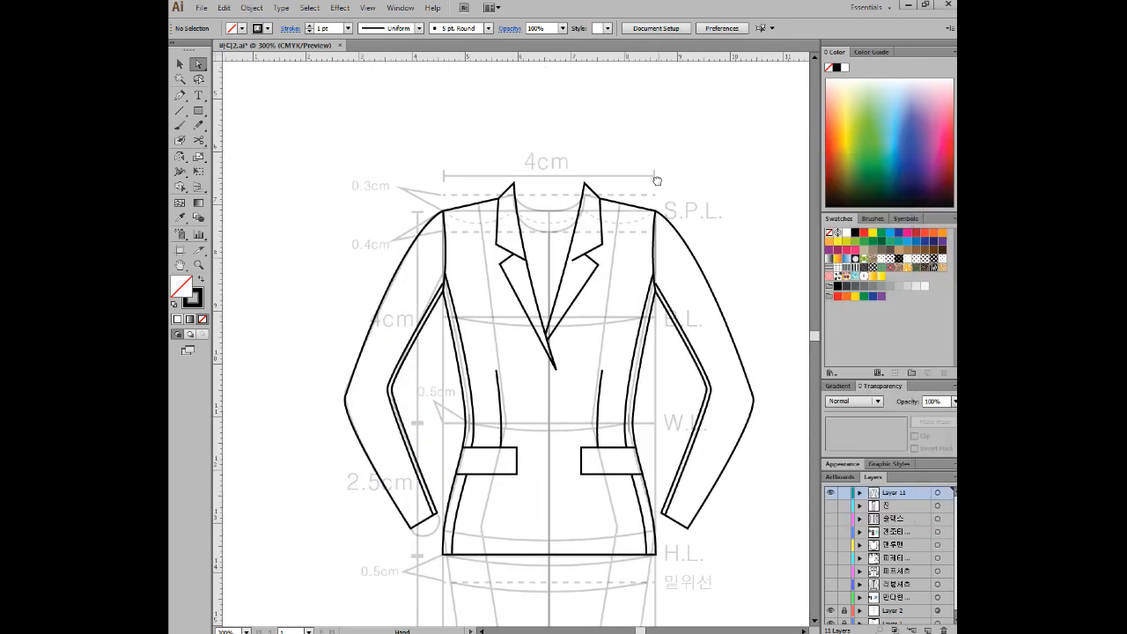
click(181, 95)
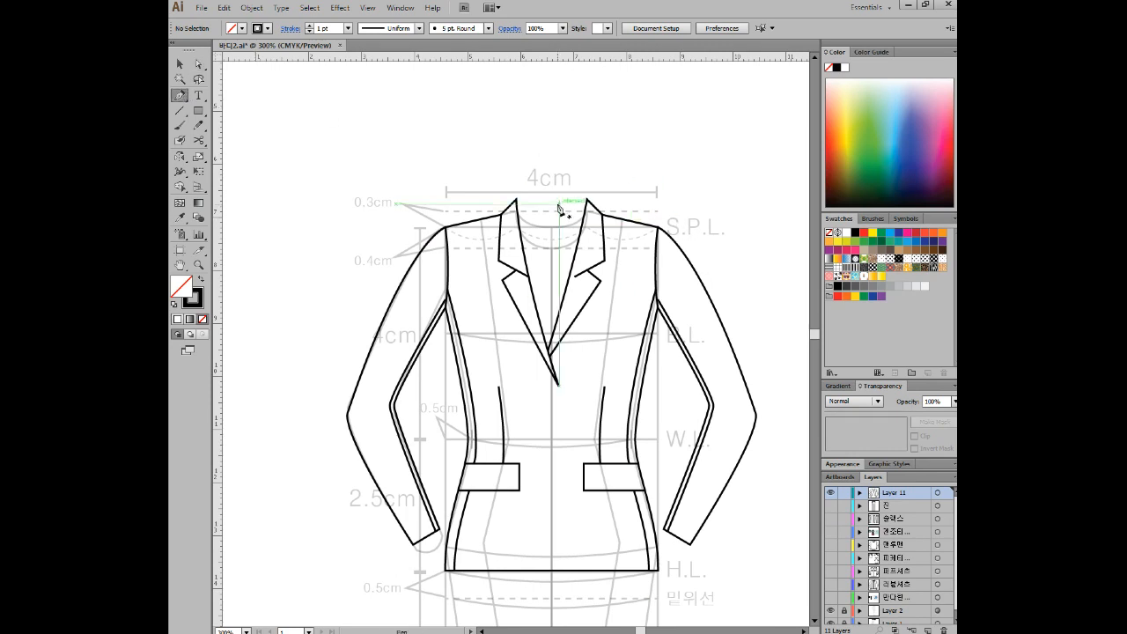
scroll(529, 210, up, 2)
click(180, 111)
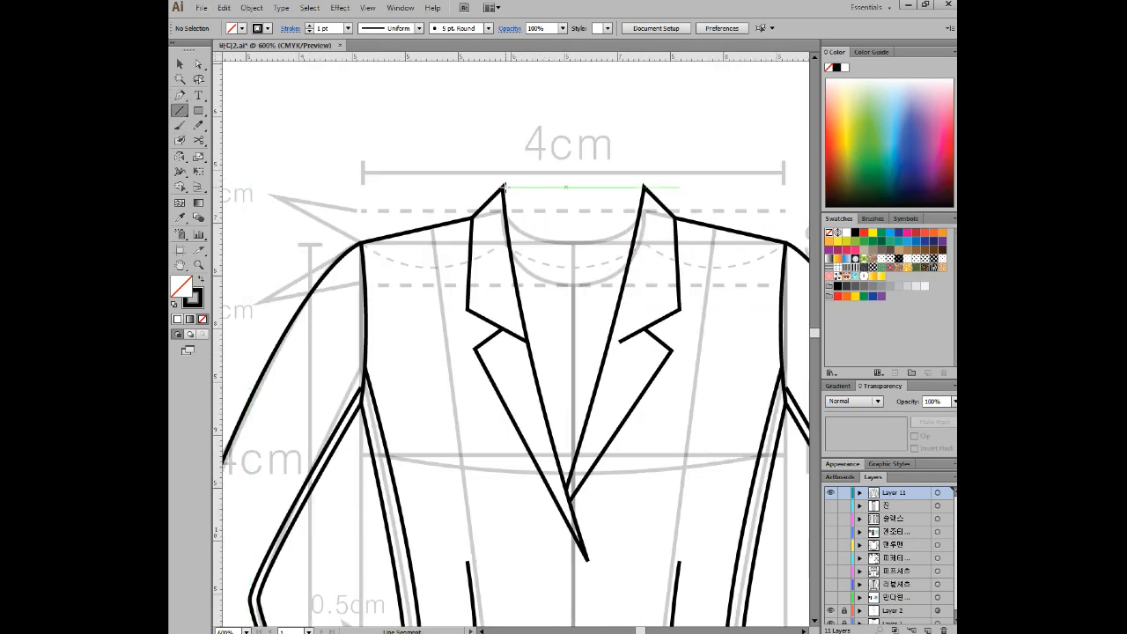
drag(503, 187, 642, 187)
click(199, 65)
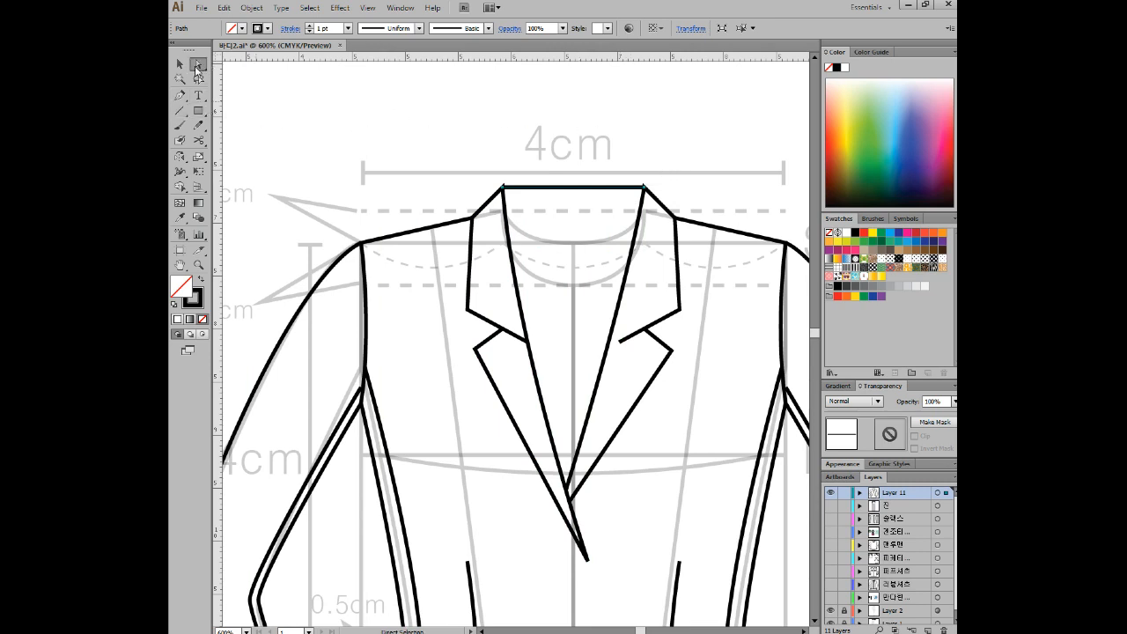
click(657, 173)
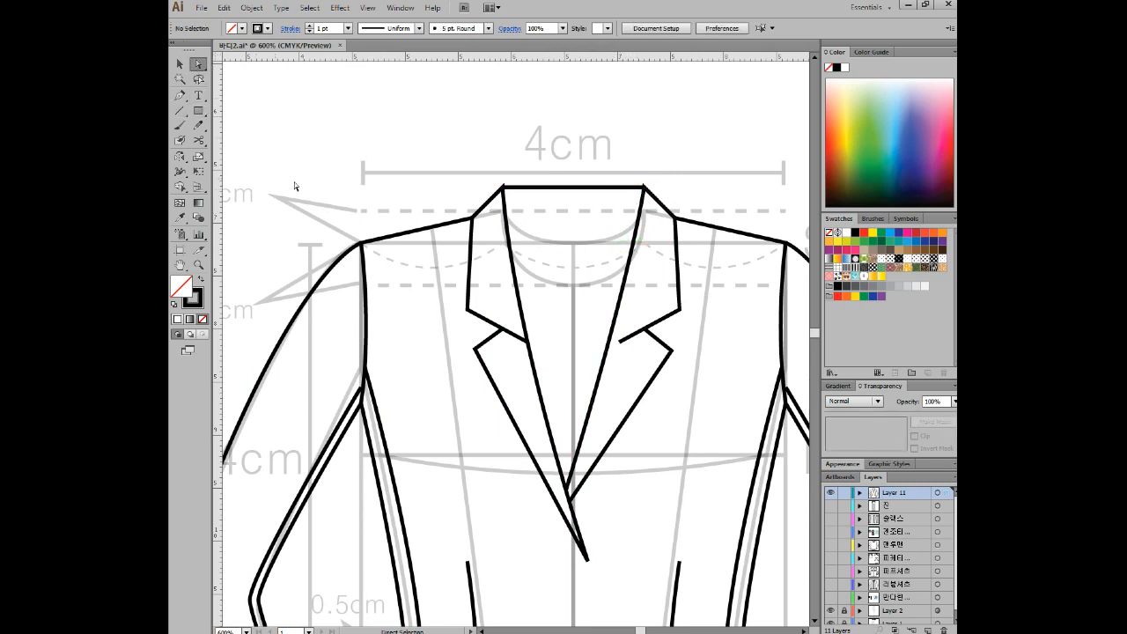
Step: Draw a second horizontal line between the two inner collar edges along the template's upper dashed line
click(179, 95)
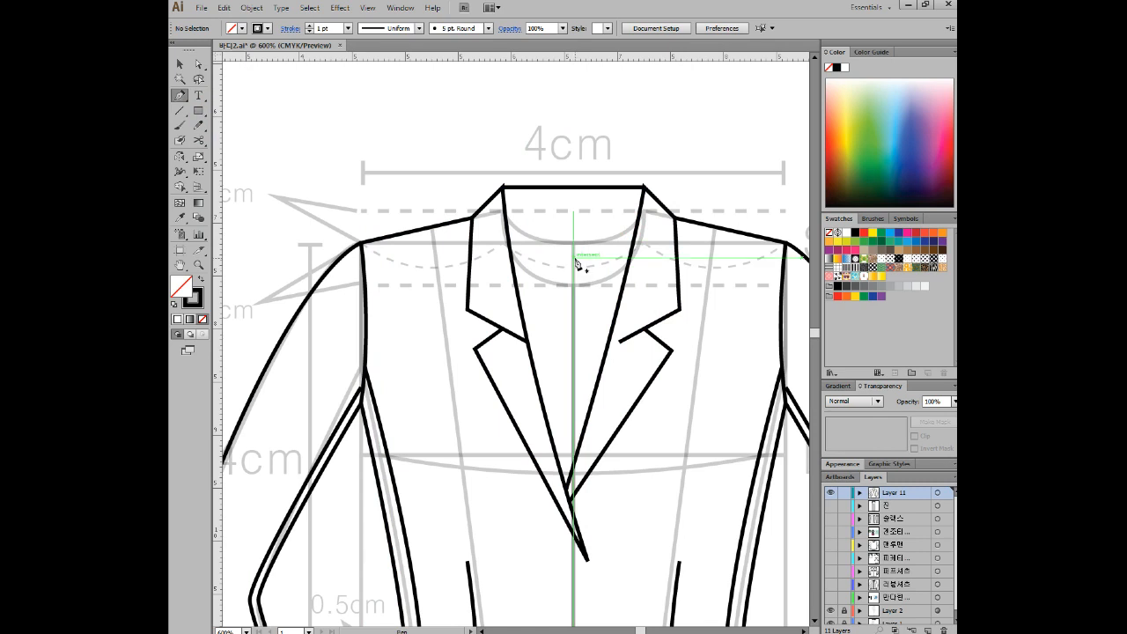
click(180, 110)
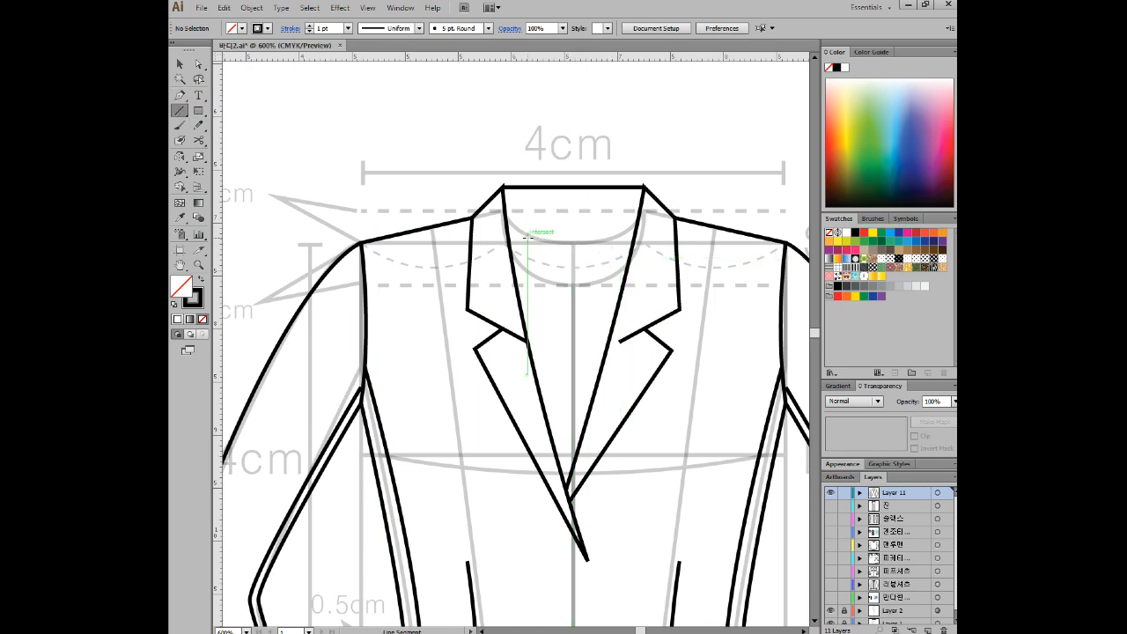
drag(504, 210, 641, 211)
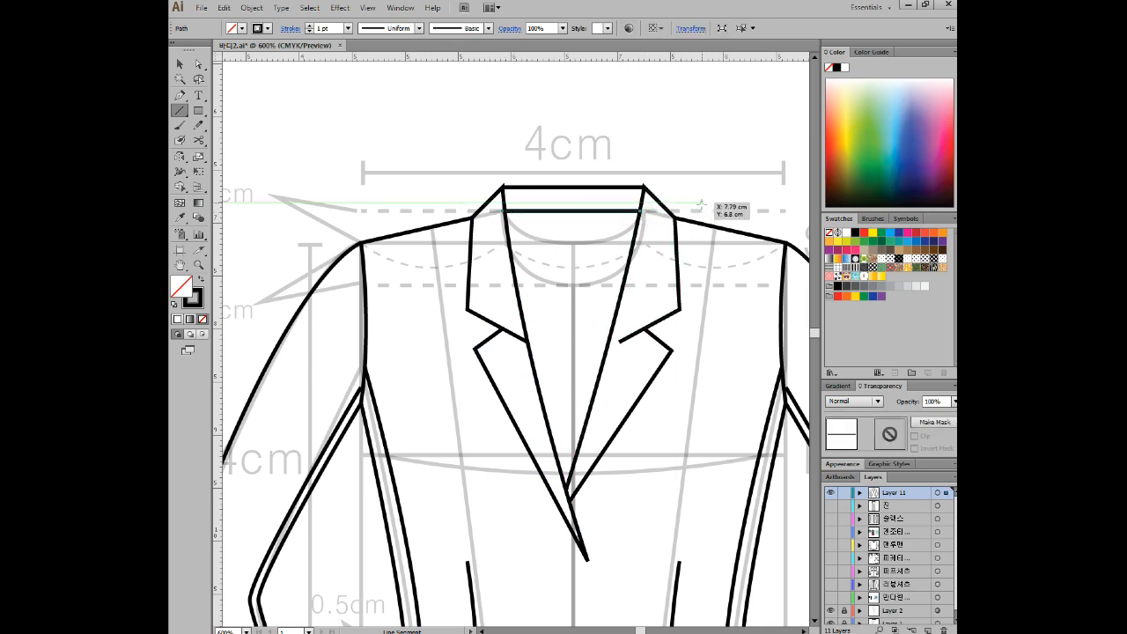
Step: Apply a horizontal Arc warp with a 4% bend to the lower back collar line and deselect it
click(352, 11)
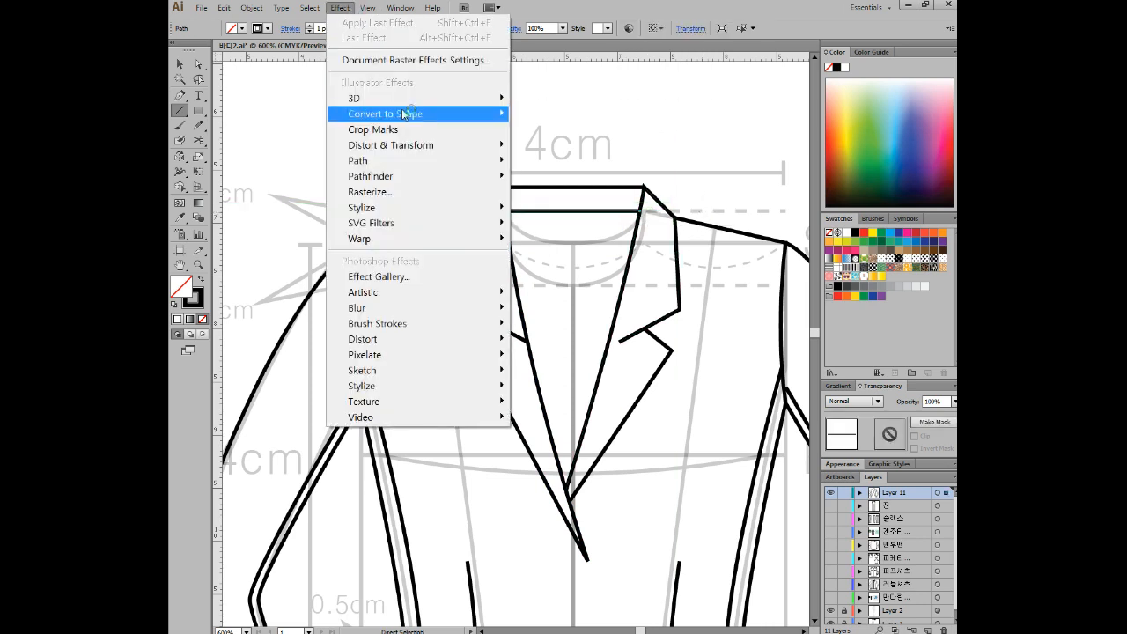
mouse_move(431, 238)
click(541, 240)
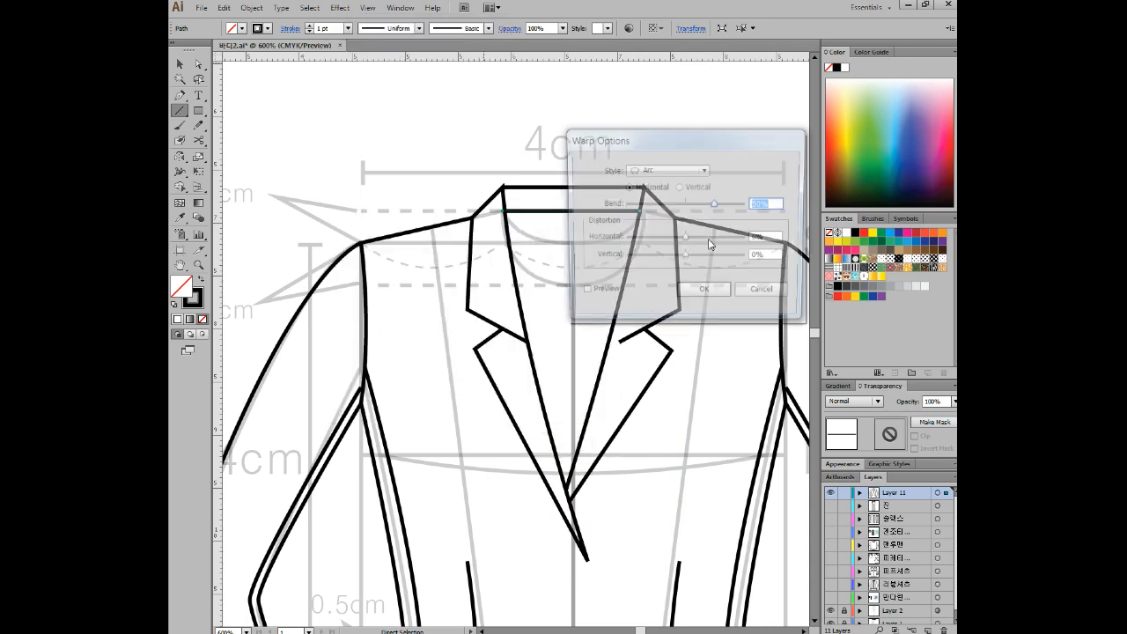
drag(714, 204, 691, 203)
click(612, 295)
drag(677, 148, 664, 367)
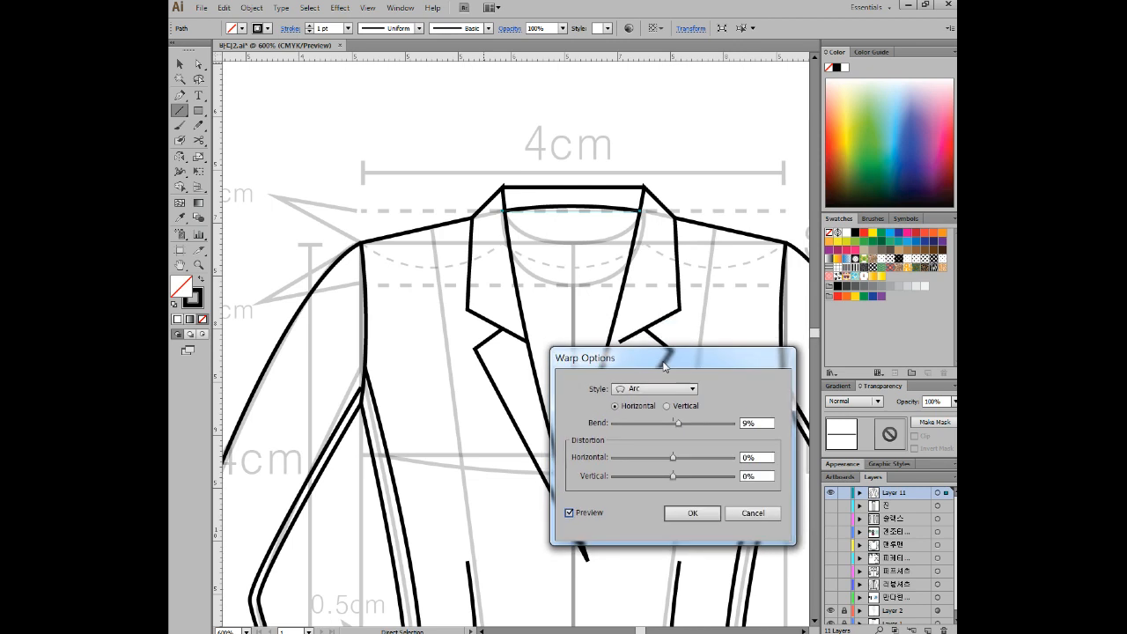
drag(679, 427, 677, 427)
click(692, 513)
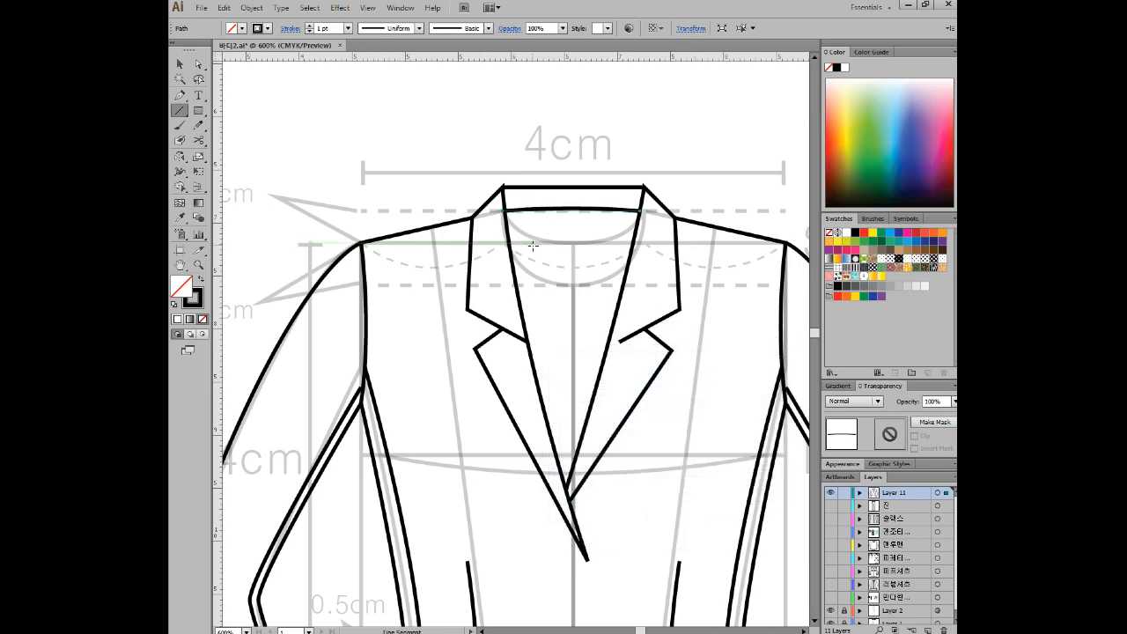
click(179, 64)
click(564, 159)
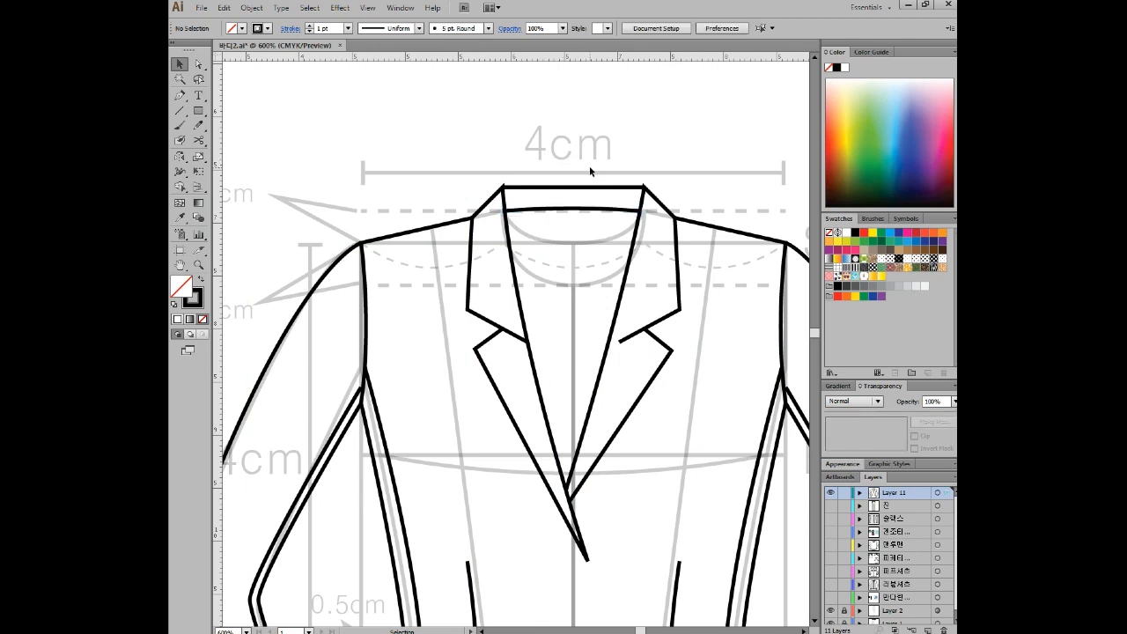
Step: Apply the same horizontal Arc warp with a 4% bend to the back collar's upper line and deselect it
click(590, 192)
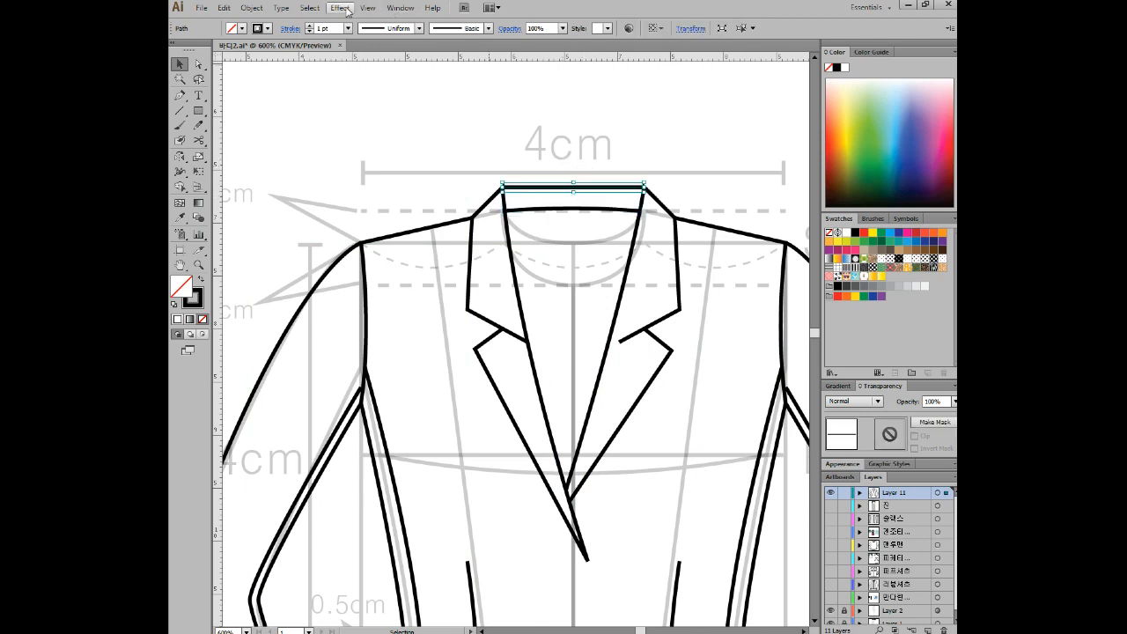
click(340, 8)
mouse_move(448, 239)
click(537, 238)
click(570, 512)
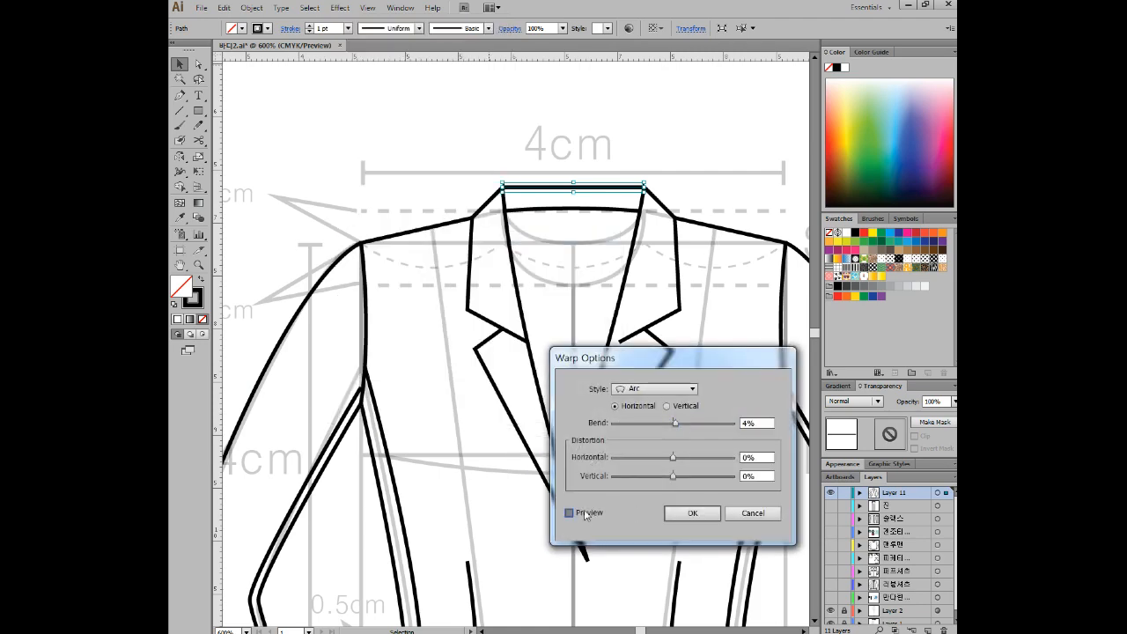
click(708, 509)
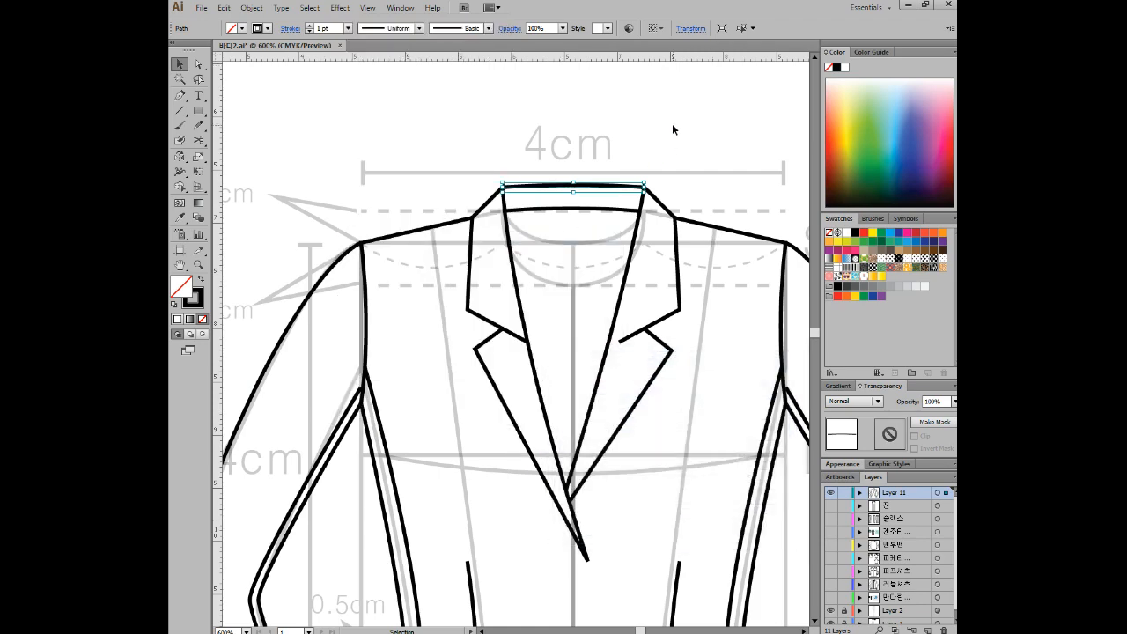
click(682, 148)
Step: Try to shift the back collar's upper line slightly upward to cover the pointed tips of the collar peaks, and deselect it
scroll(580, 214, up, 4)
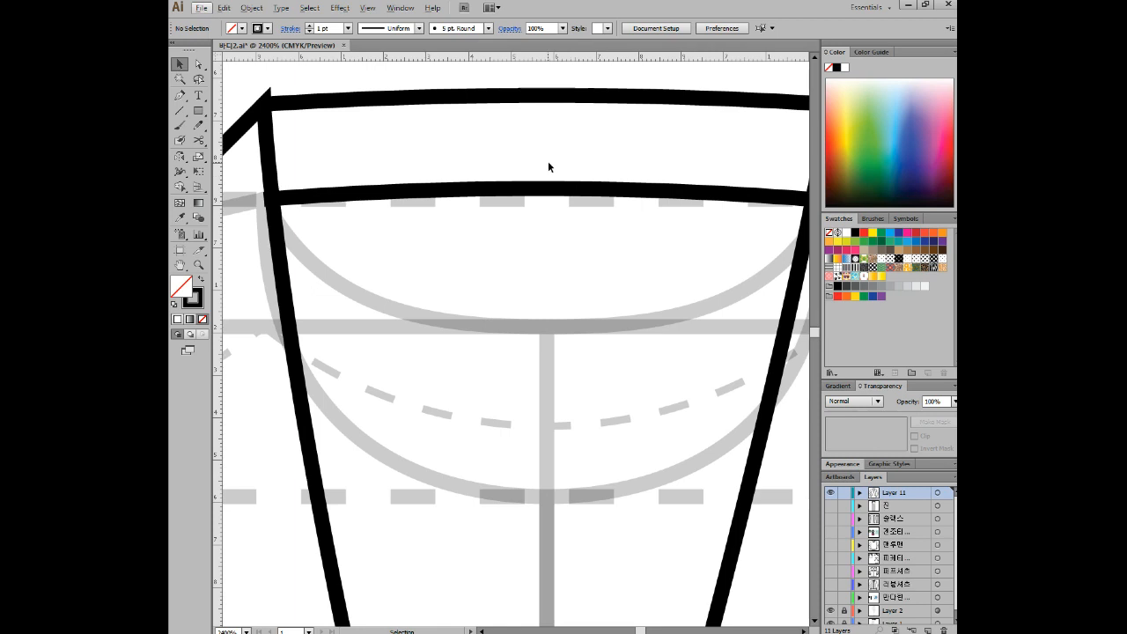
scroll(554, 167, up, 2)
drag(546, 248, 546, 241)
click(592, 178)
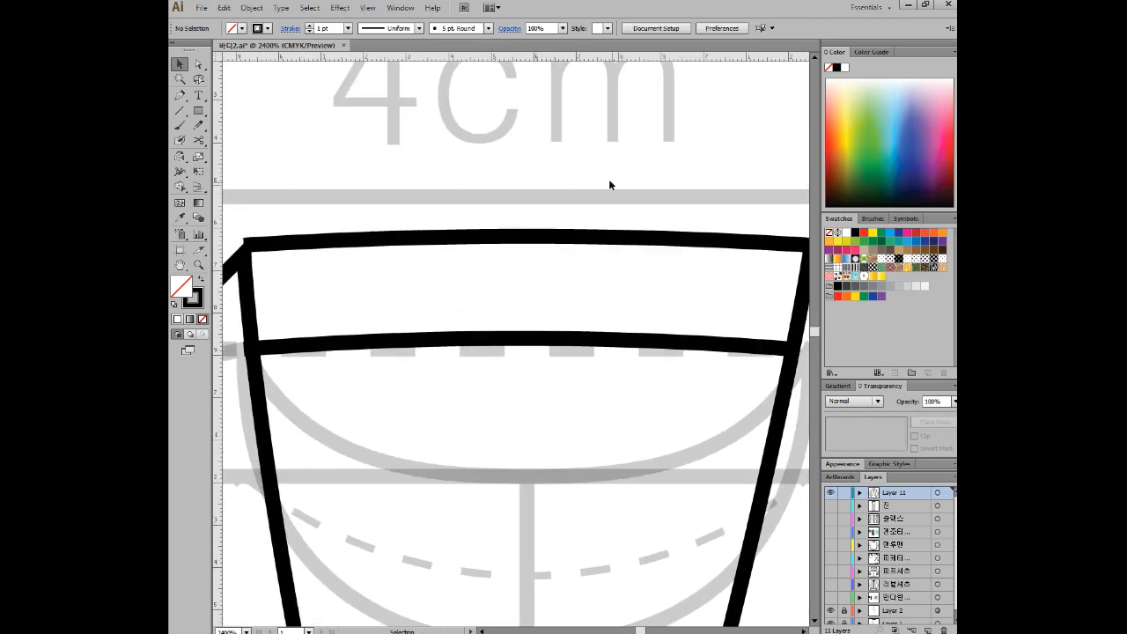
scroll(577, 236, down, 1)
key(alt)
drag(573, 242, 573, 242)
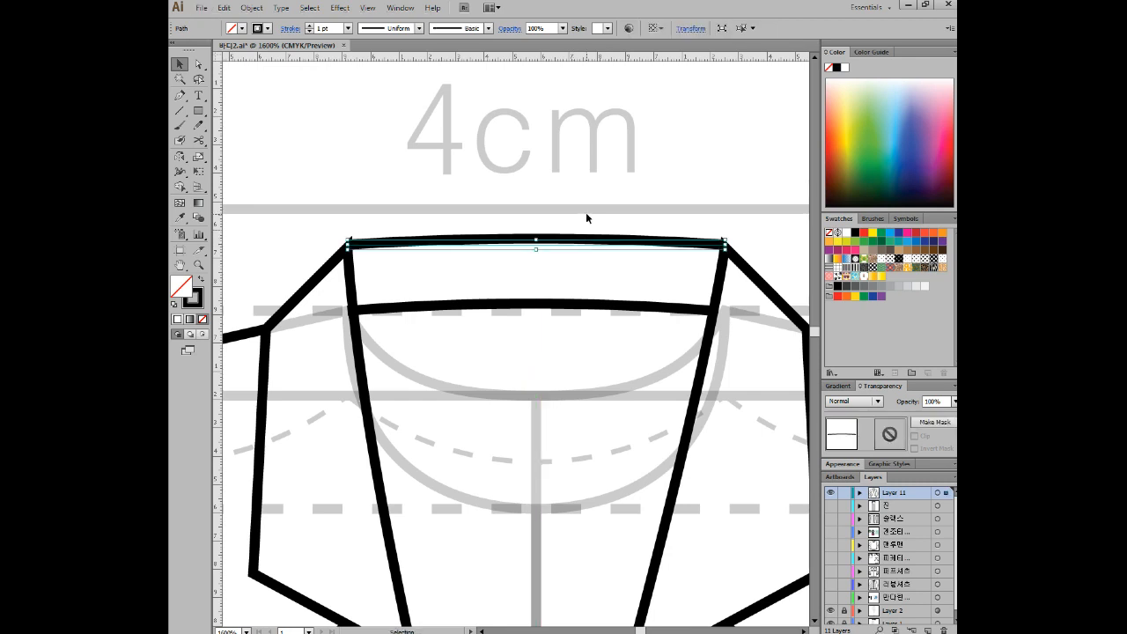
scroll(563, 245, up, 4)
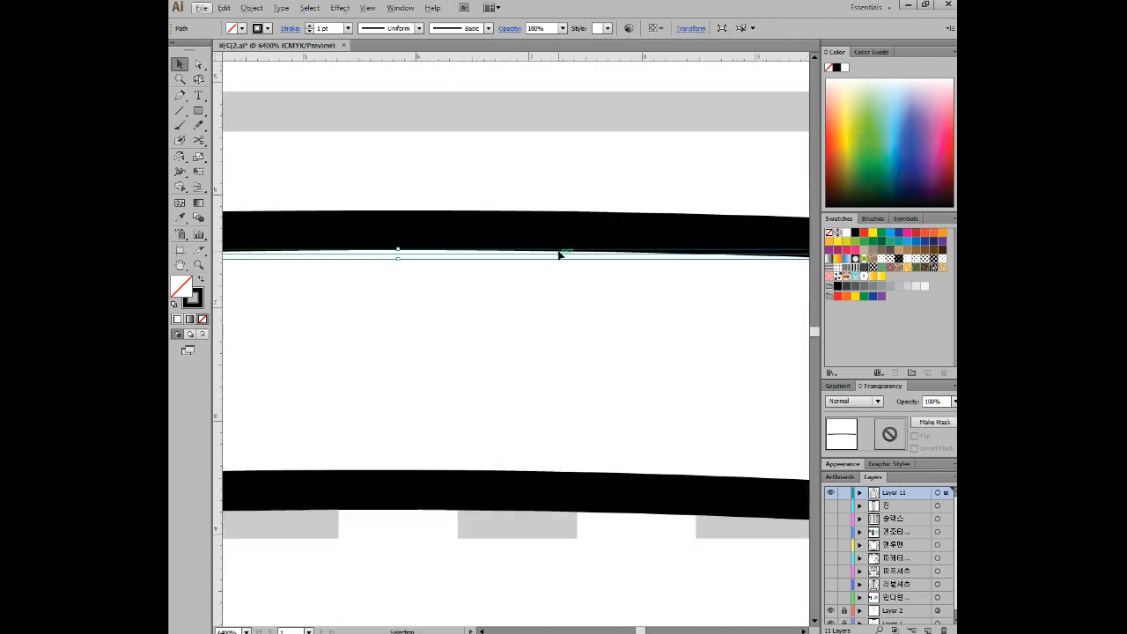
drag(561, 255, 561, 255)
scroll(641, 186, down, 1)
scroll(646, 203, down, 3)
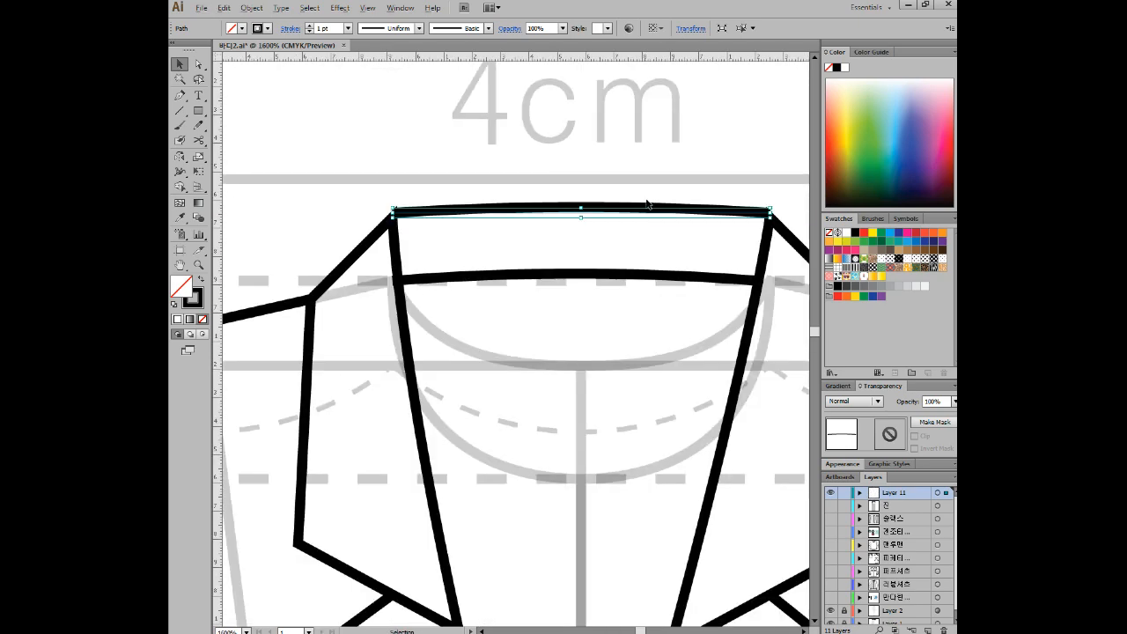
click(704, 150)
Step: Give the left collar path a Round Join corner in its stroke settings and deselect it
scroll(688, 219, down, 4)
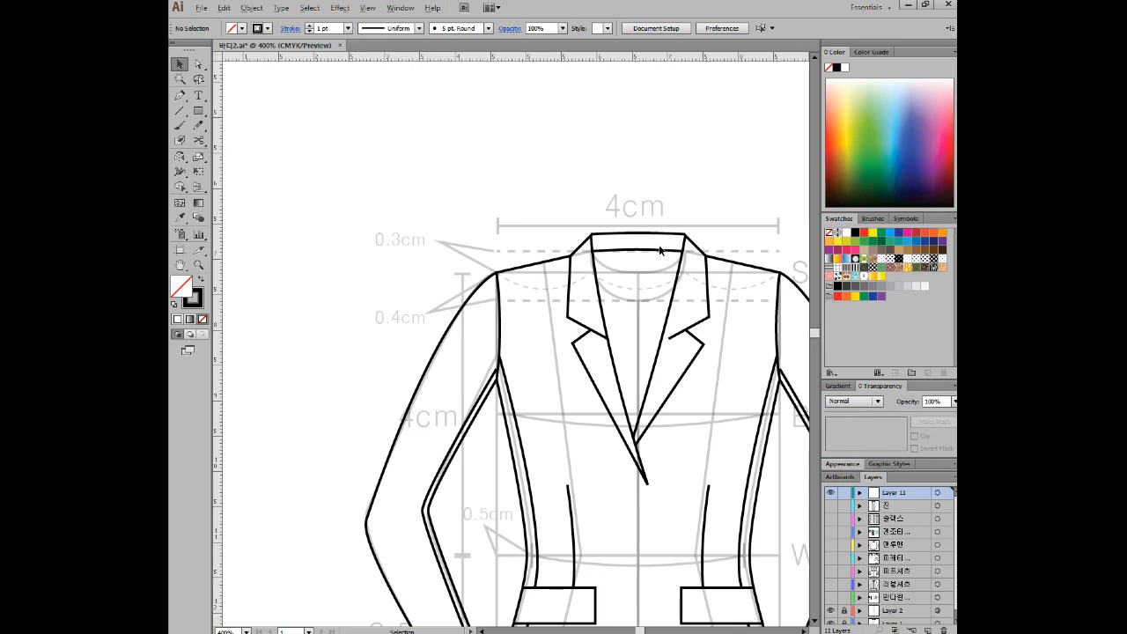
drag(649, 285, 600, 273)
scroll(561, 220, up, 6)
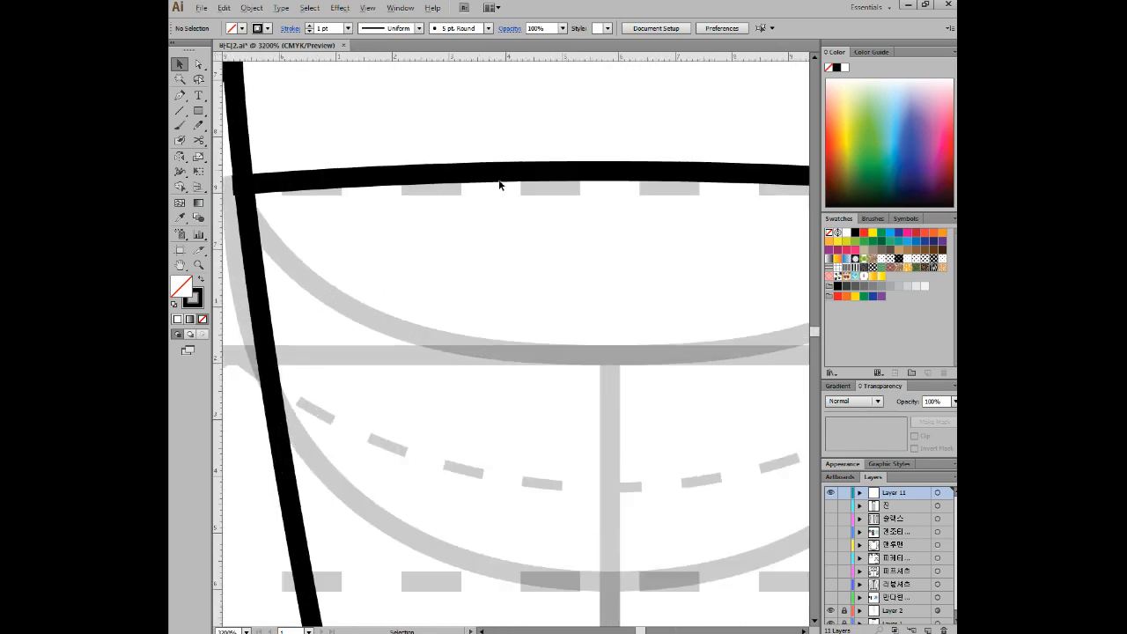
scroll(547, 344, up, 1)
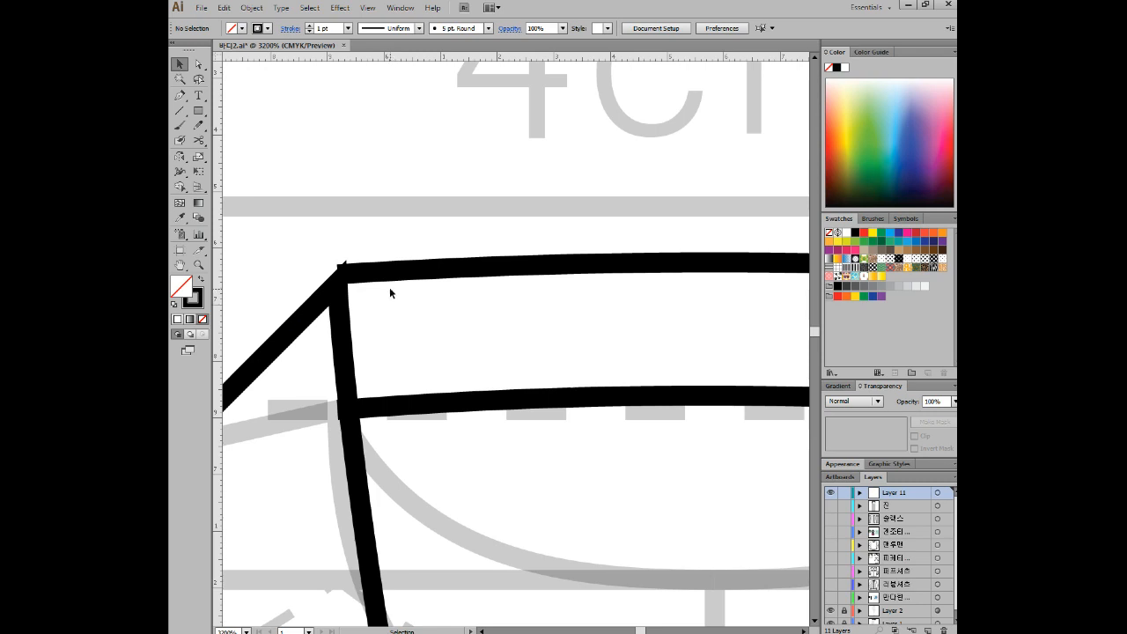
drag(402, 326, 470, 282)
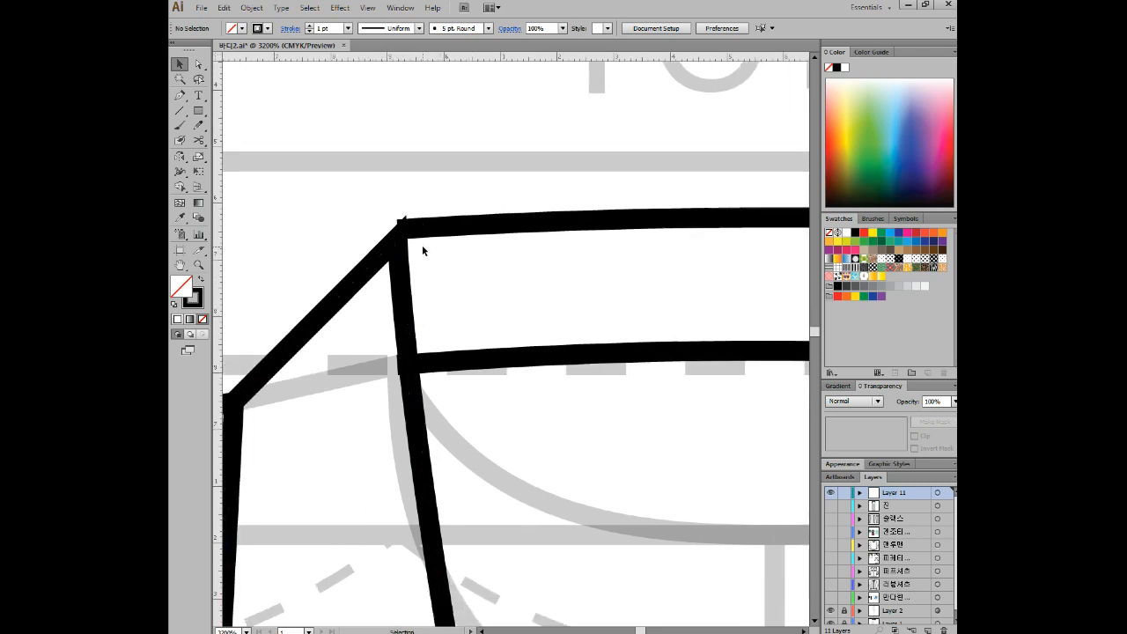
drag(424, 268, 469, 253)
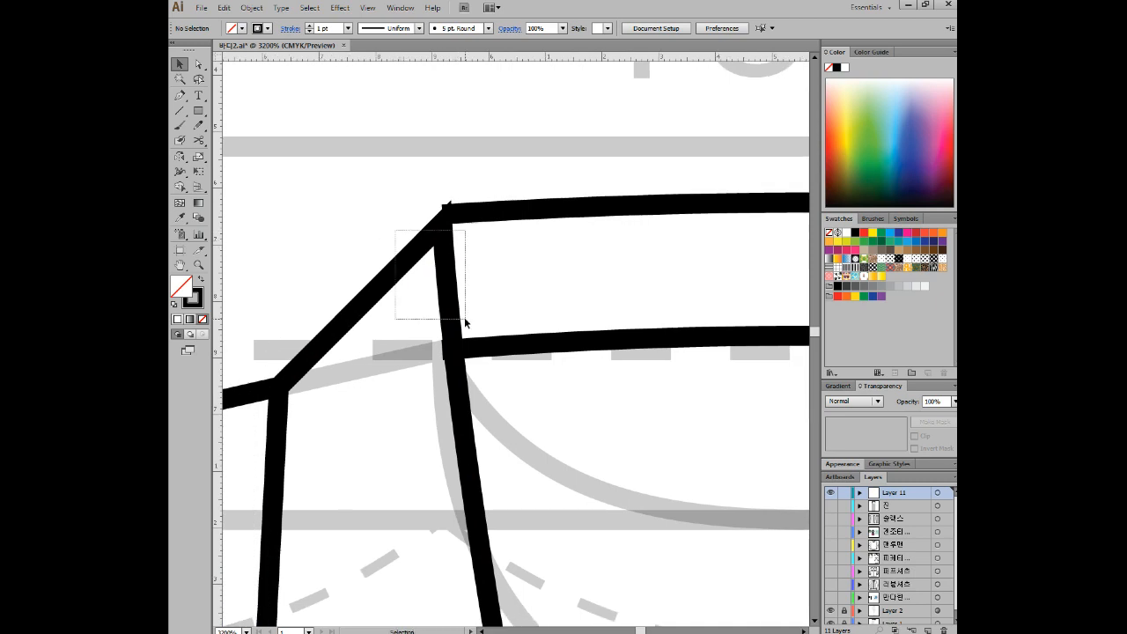
click(438, 275)
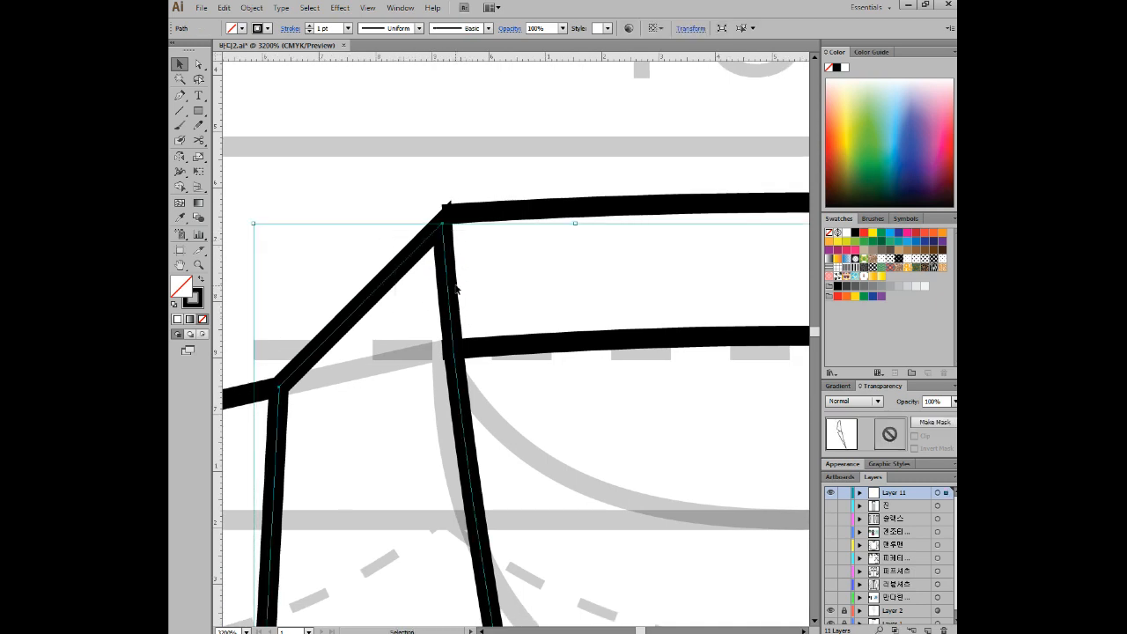
alt+scroll(480, 386, down, 2)
scroll(532, 328, down, 3)
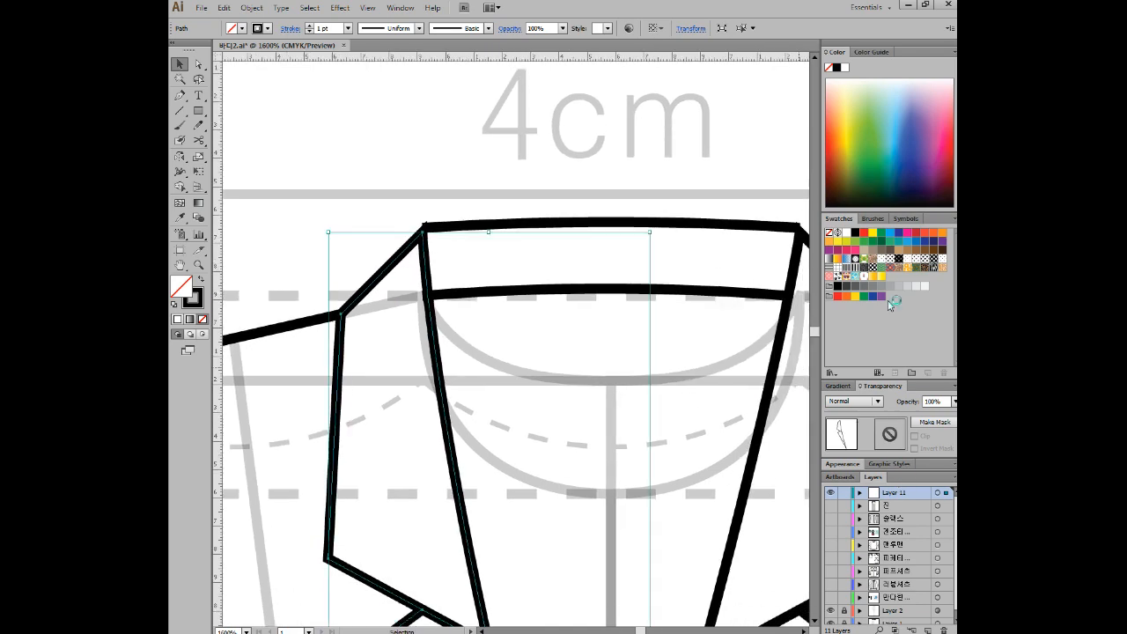
click(401, 8)
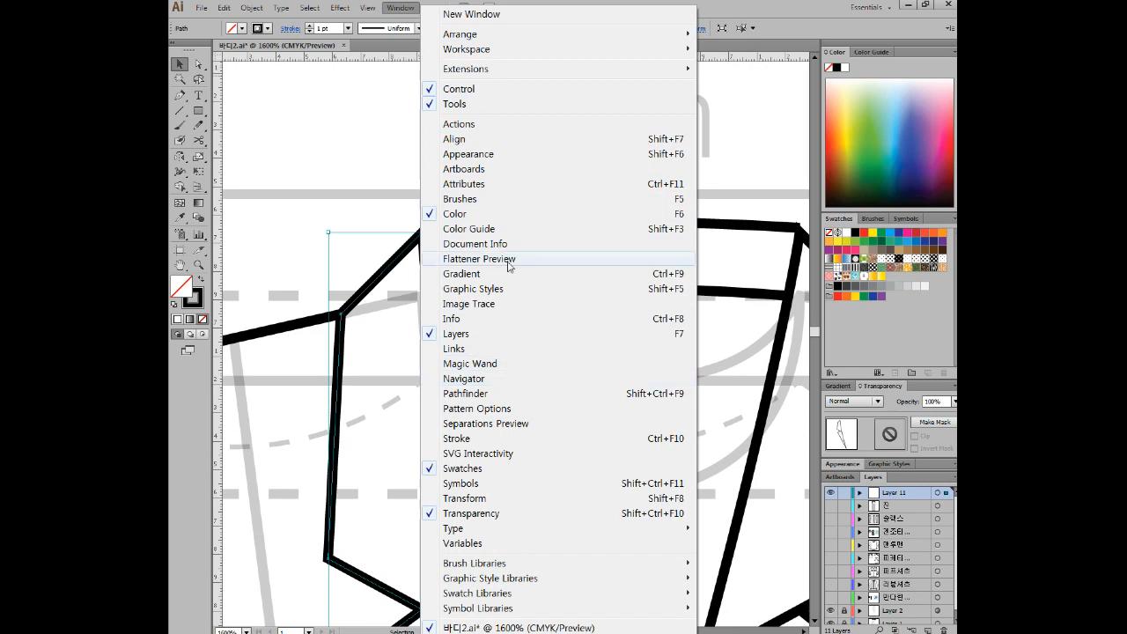
click(493, 438)
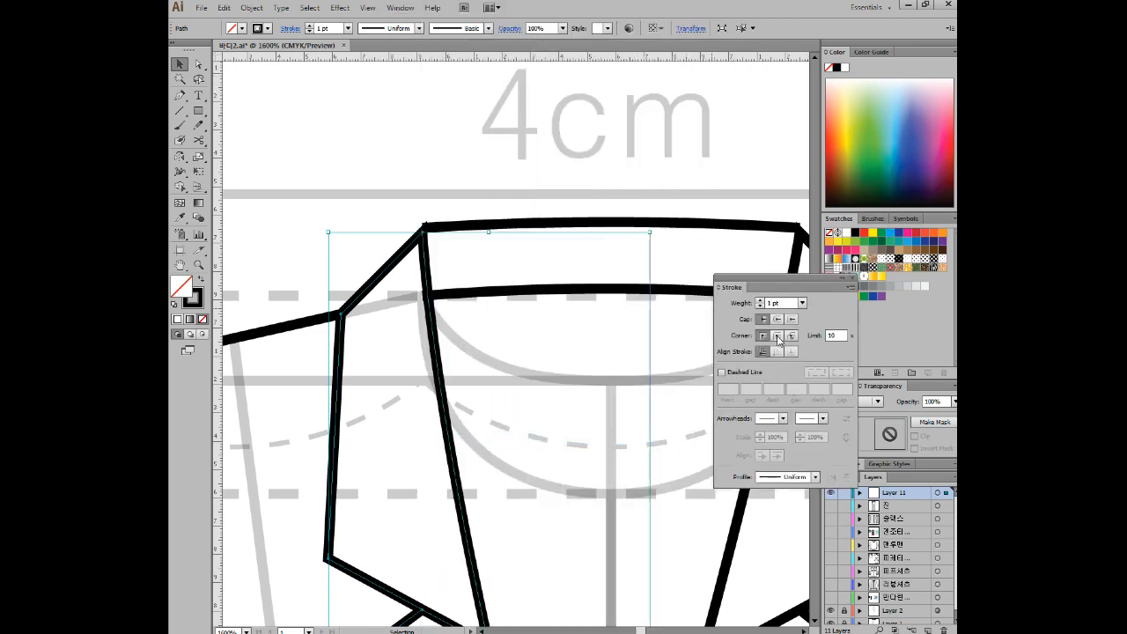
click(780, 336)
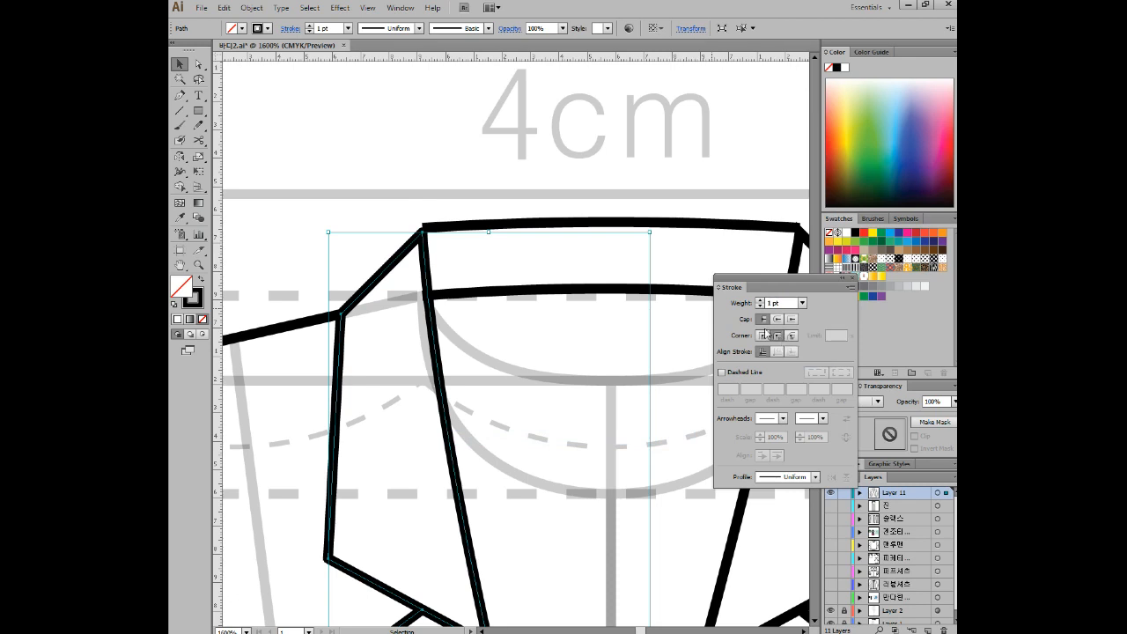
click(516, 258)
Step: Move the back collar's upper line slightly down so its end meets the rounded left collar peak, and deselect it
scroll(467, 247, up, 3)
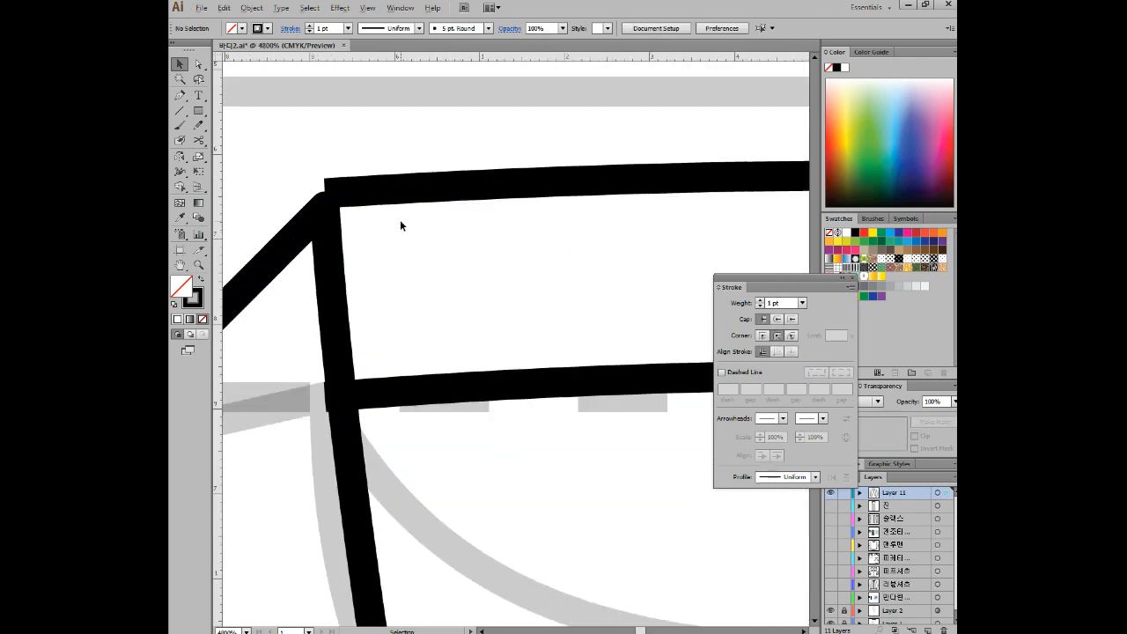
drag(381, 247, 420, 206)
mouse_move(442, 152)
mouse_down()
mouse_move(441, 174)
mouse_move(445, 166)
mouse_up()
click(408, 135)
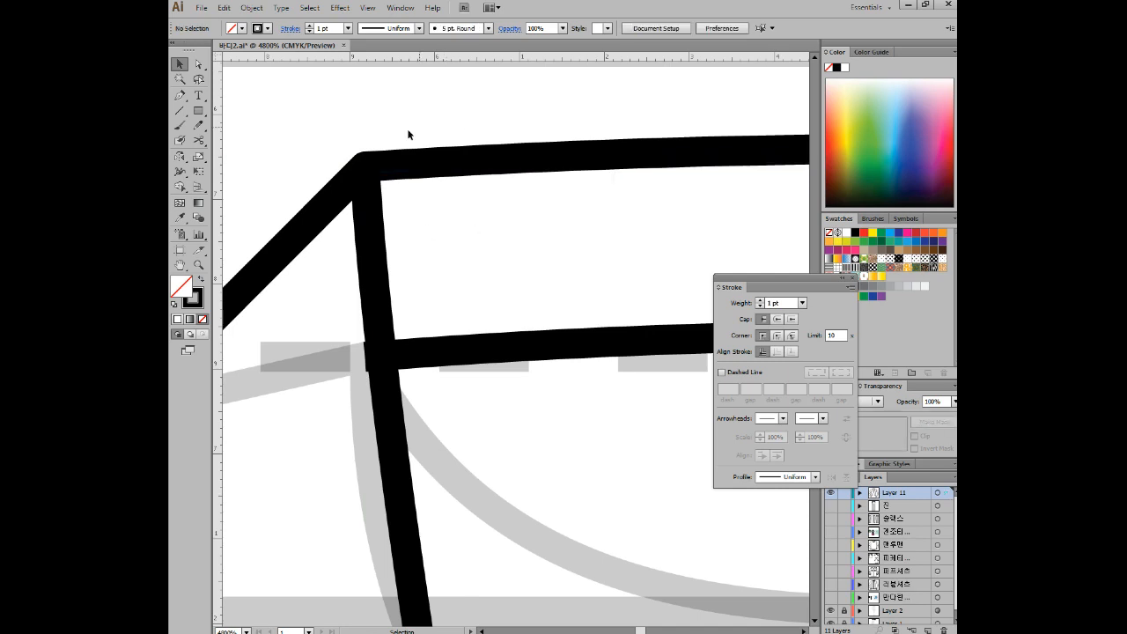
Step: Apply the same Round Join corner to the right collar path's stroke and deselect it
alt+scroll(611, 184, down, 2)
drag(655, 214, 361, 218)
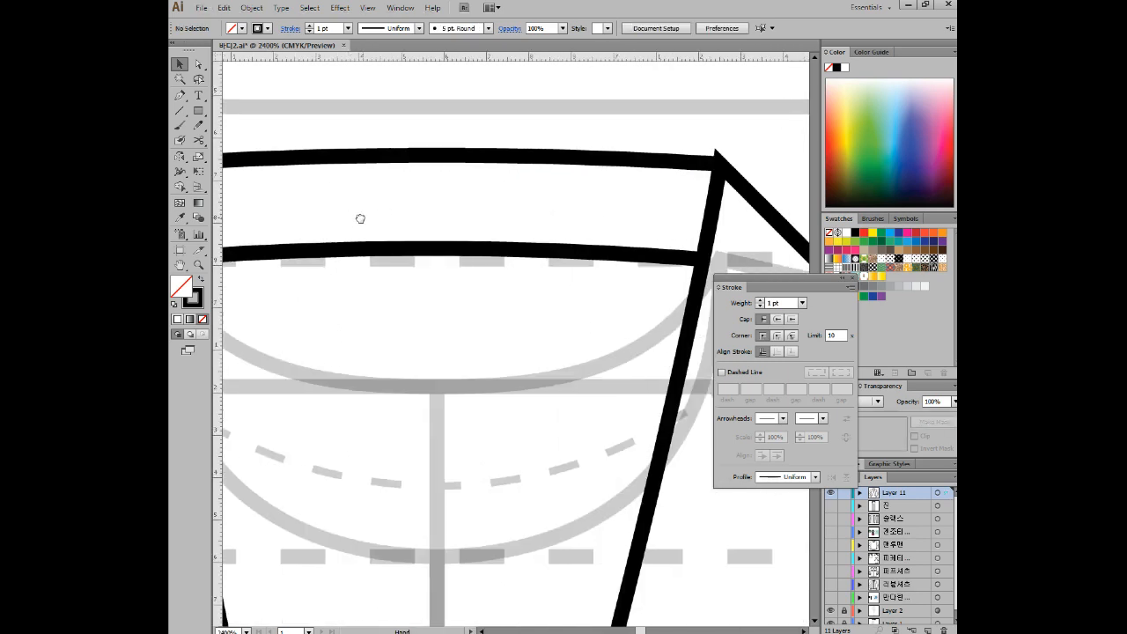
click(746, 187)
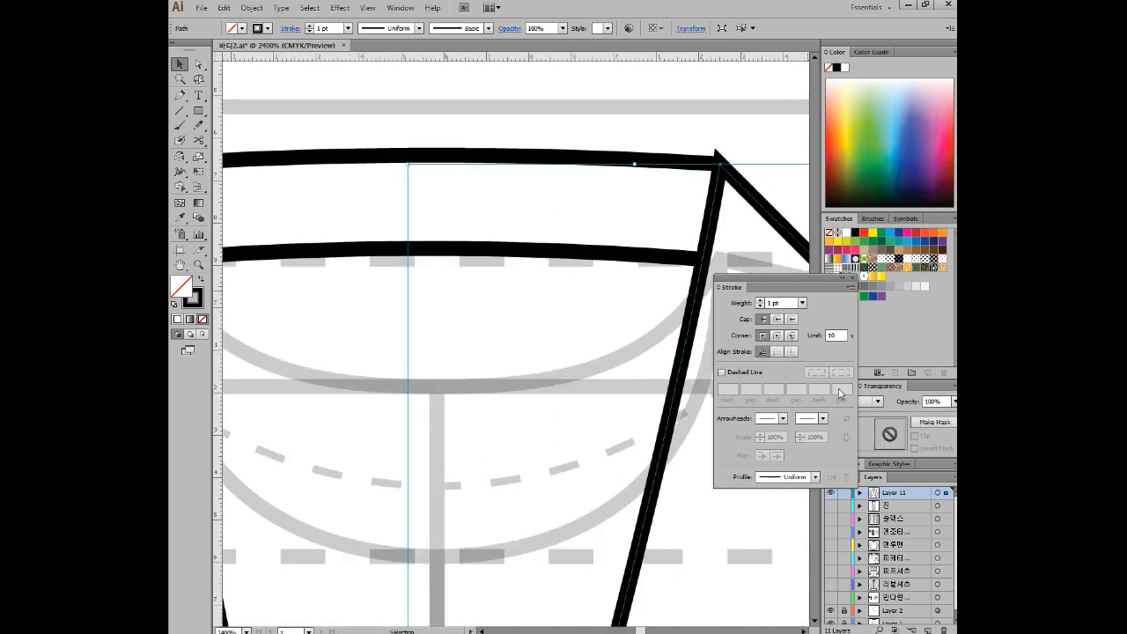
click(776, 336)
click(723, 211)
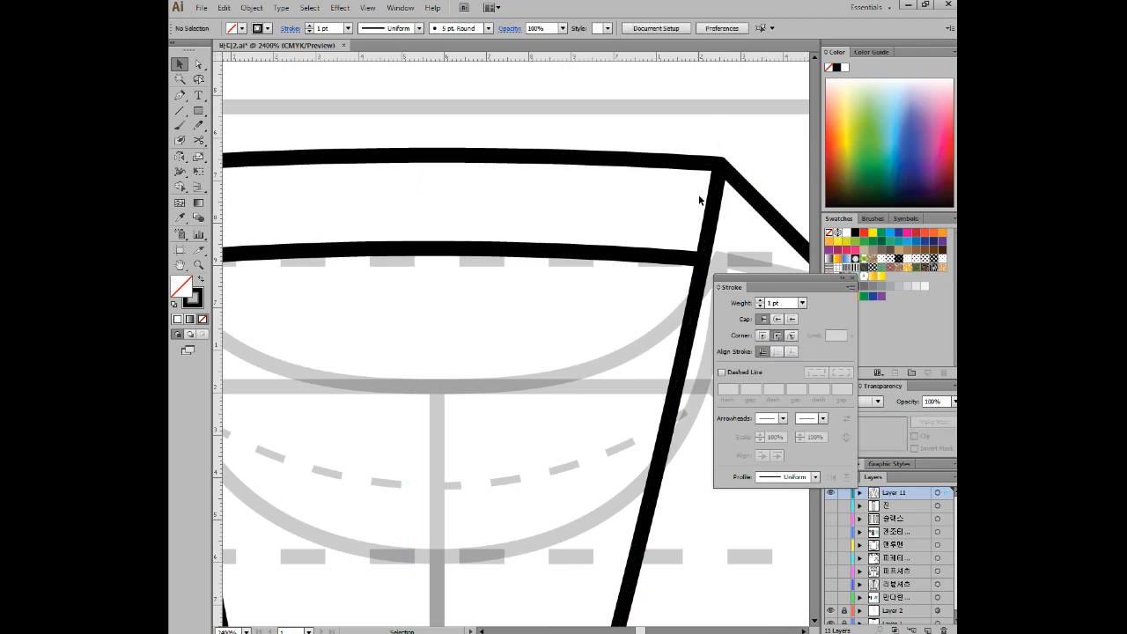
Step: Bring up the reference image 테일러드자켓.jpg to examine the jacket's front opening and hem, and move it away again
alt+scroll(432, 332, down, 2)
alt+scroll(431, 331, down, 1)
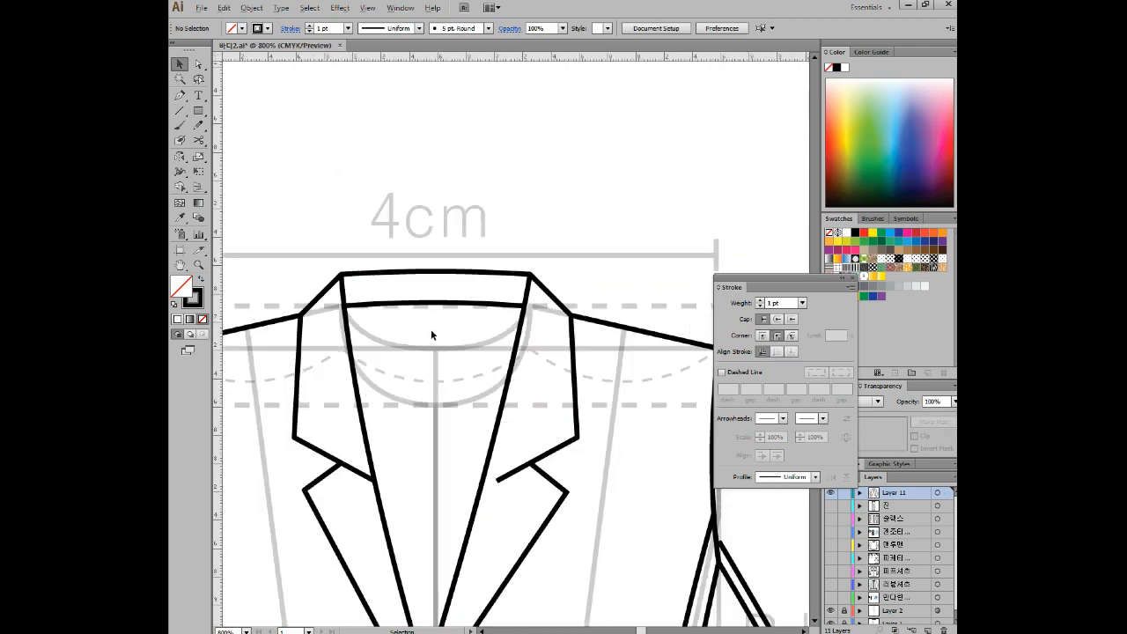
scroll(431, 331, down, 3)
alt+scroll(582, 385, down, 3)
drag(611, 469, 574, 291)
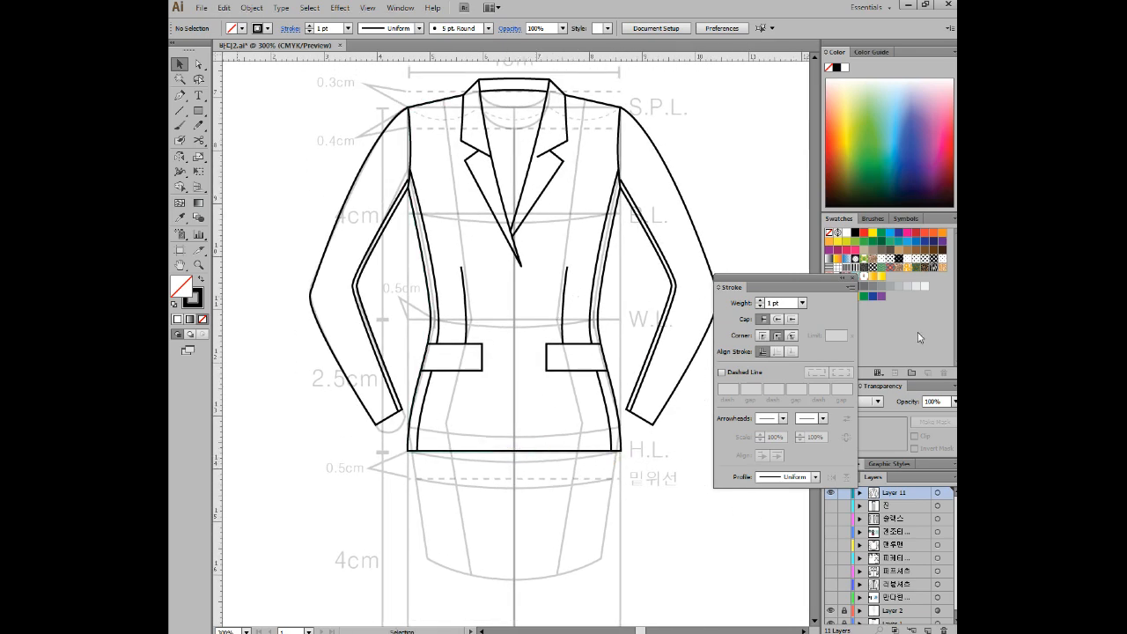
drag(1126, 130, 634, 87)
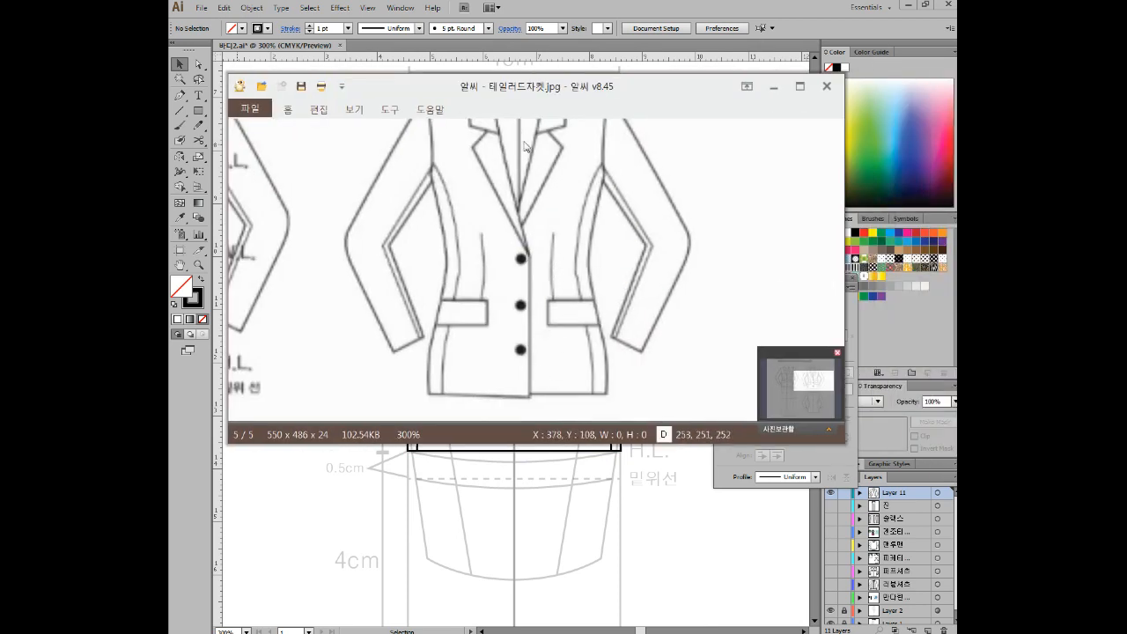
drag(487, 94, 1126, 95)
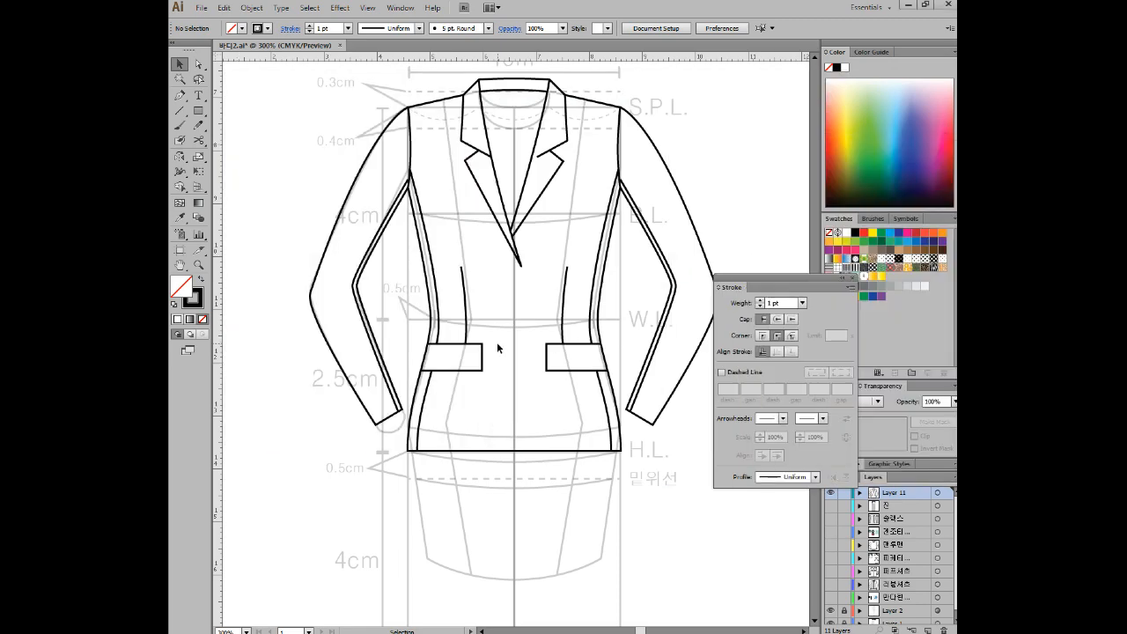
Step: Lower the left front hem's anchor at the center line to about Y 13.8 cm so the hem slopes downward
click(472, 450)
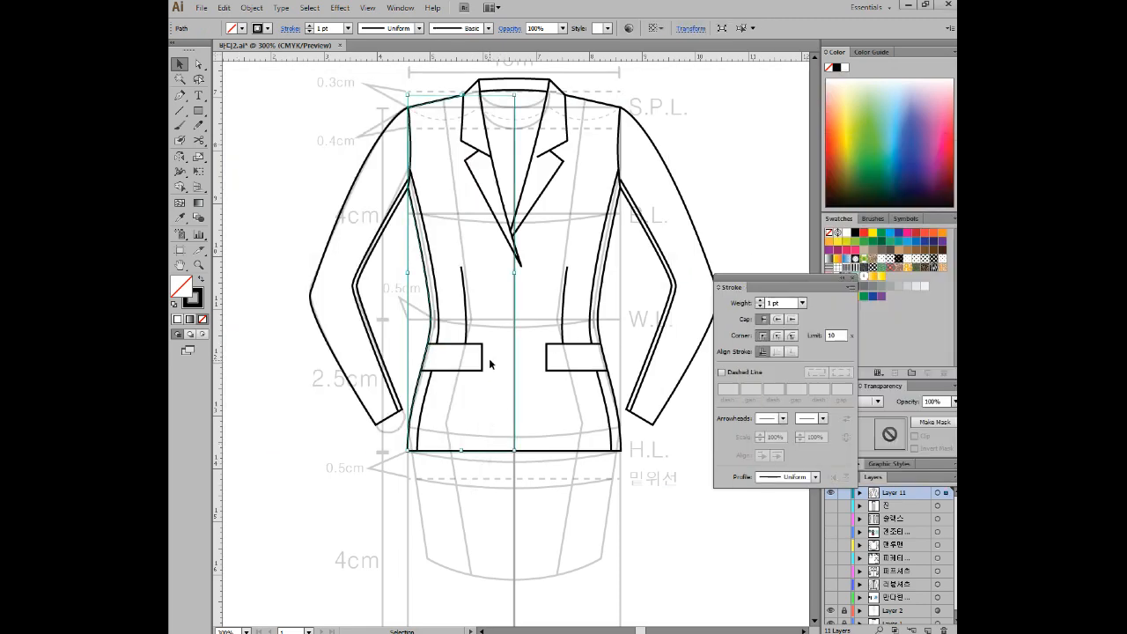
click(199, 63)
alt+scroll(485, 351, up, 2)
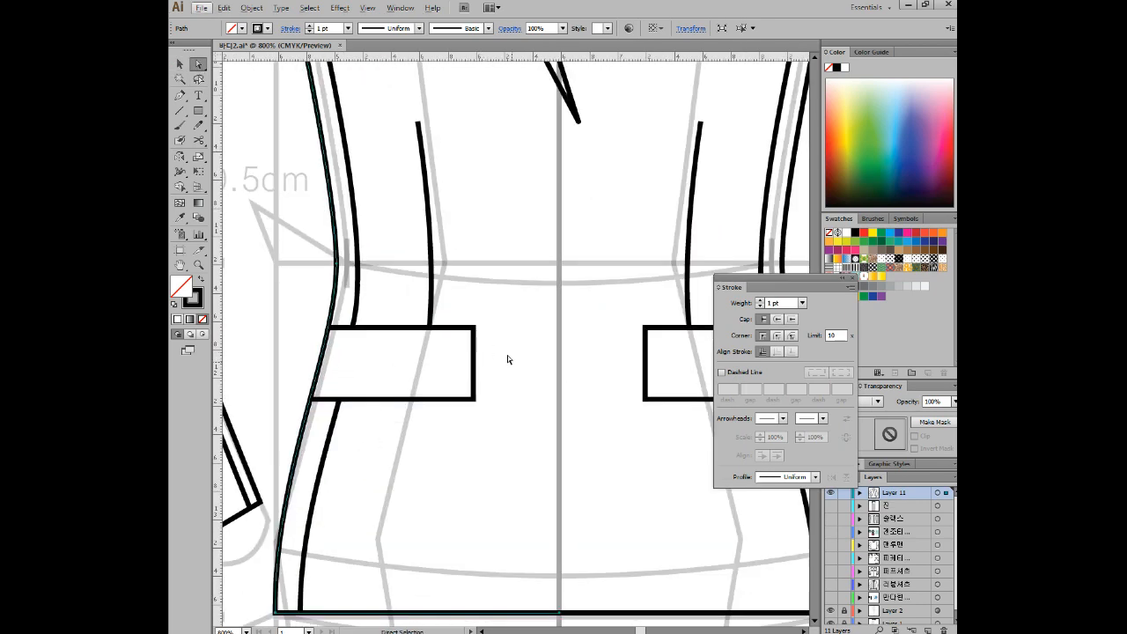
scroll(494, 351, down, 3)
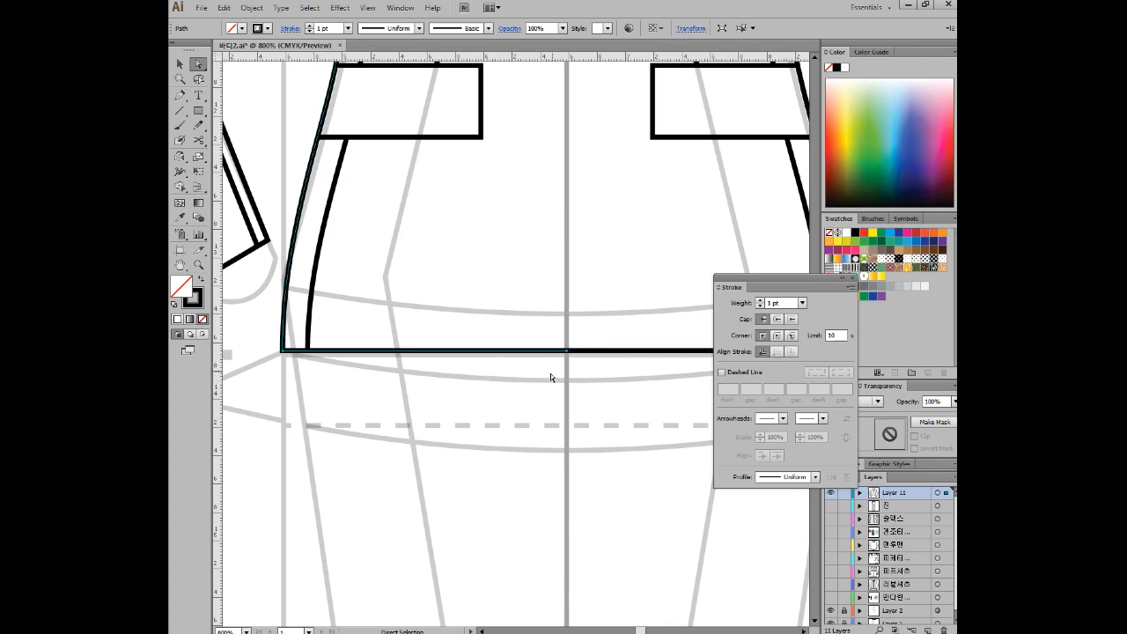
drag(566, 352, 566, 377)
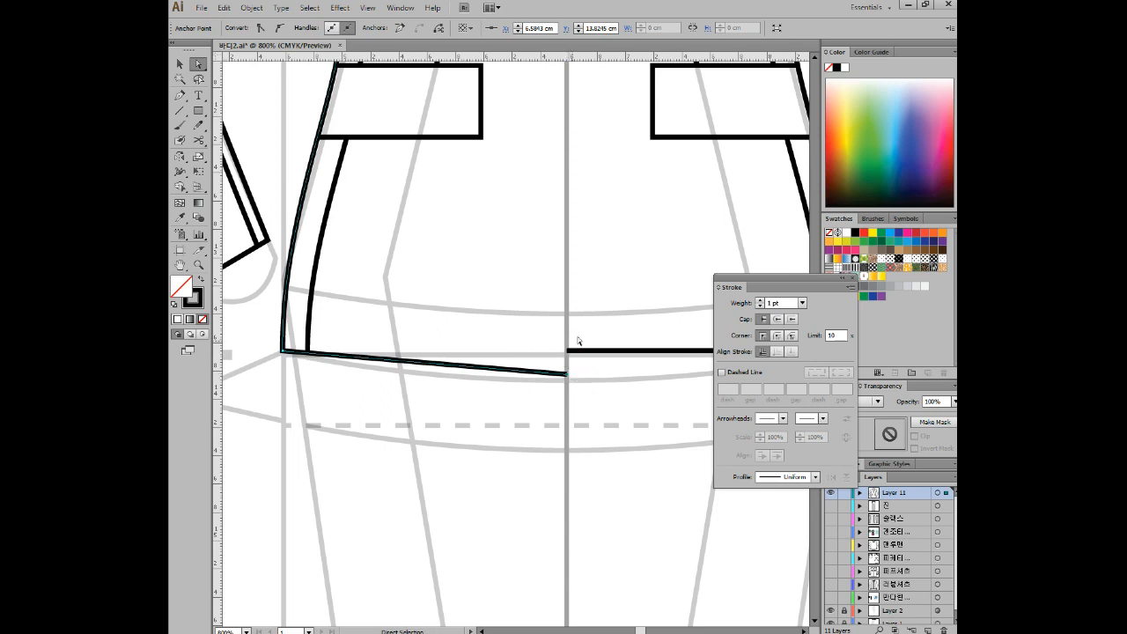
Step: Shift the center end anchors of both hem halves right to about X 6.7 cm, level with the lapel tip, and deselect
key(space)
drag(602, 208, 566, 433)
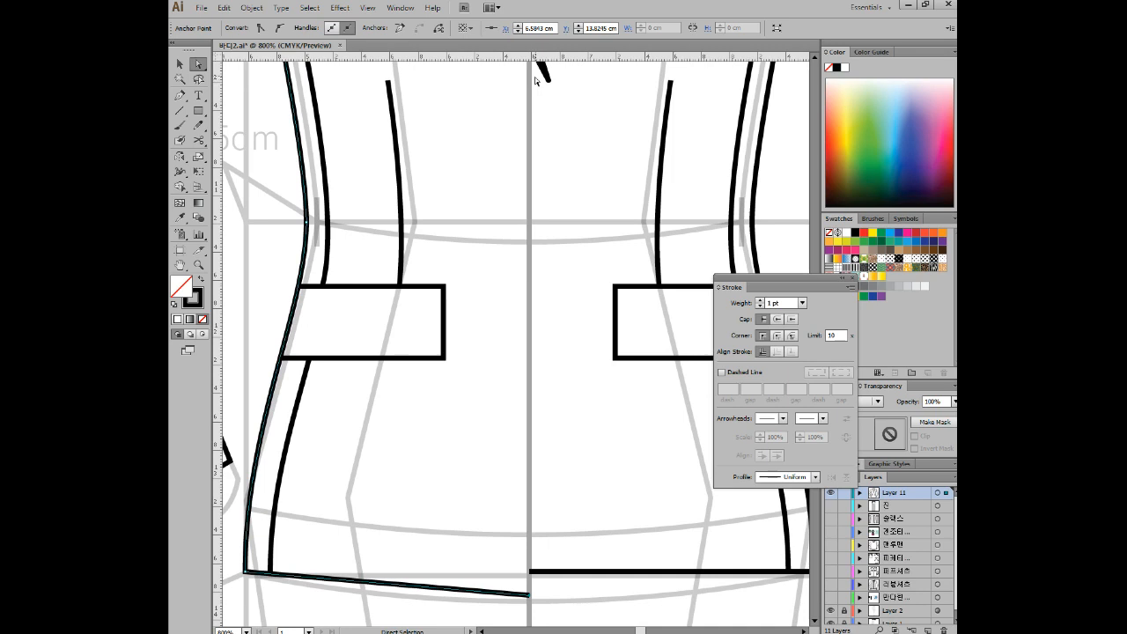
drag(528, 599, 623, 486)
click(580, 536)
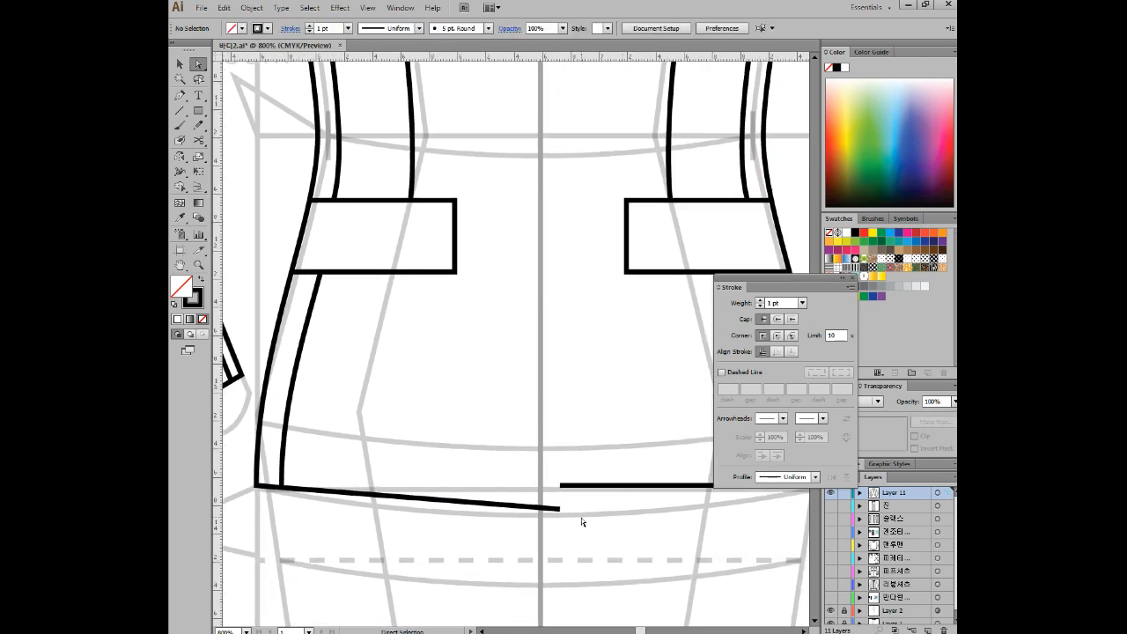
Step: Draw a straight vertical front edge with the Pen tool from the lowered hem end up to the lapel tip, and end the path
scroll(589, 525, down, 2)
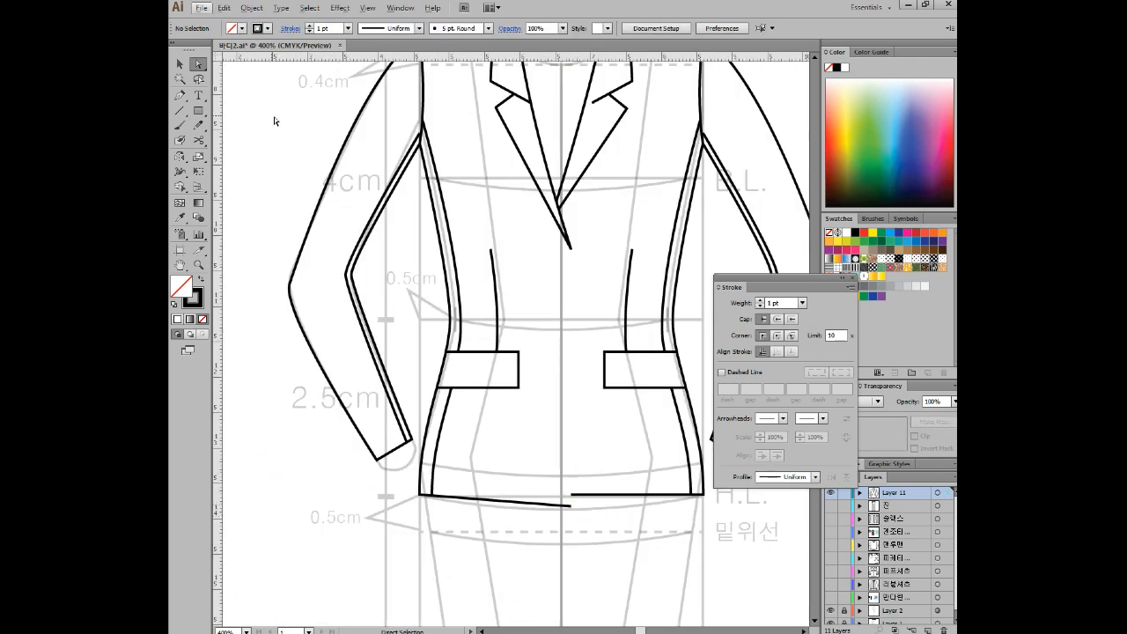
key(p)
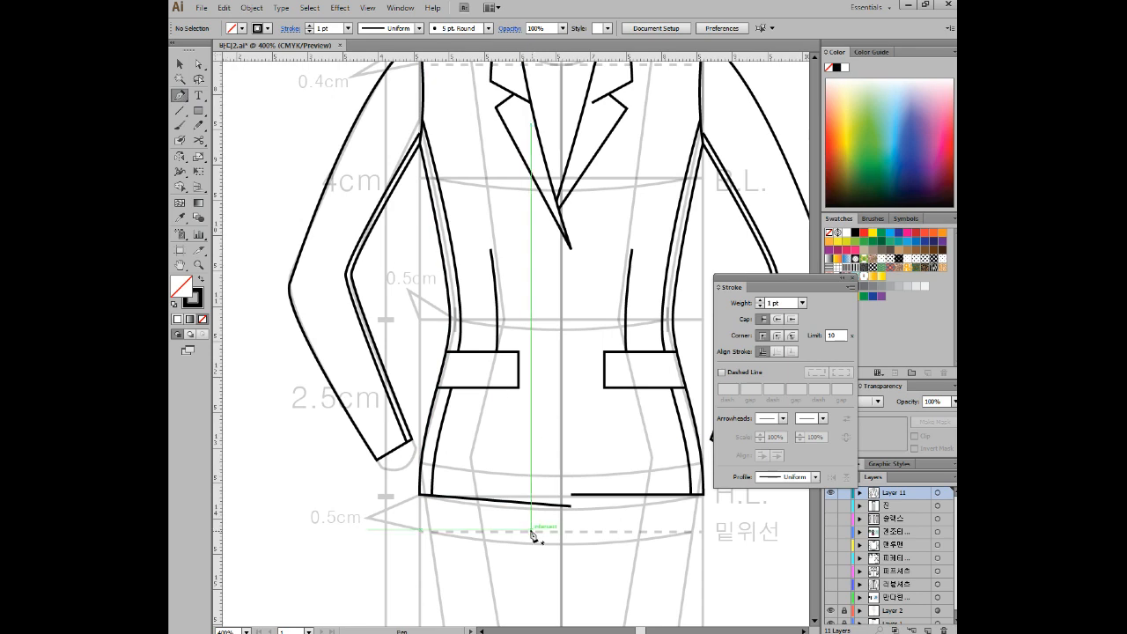
click(574, 507)
click(571, 249)
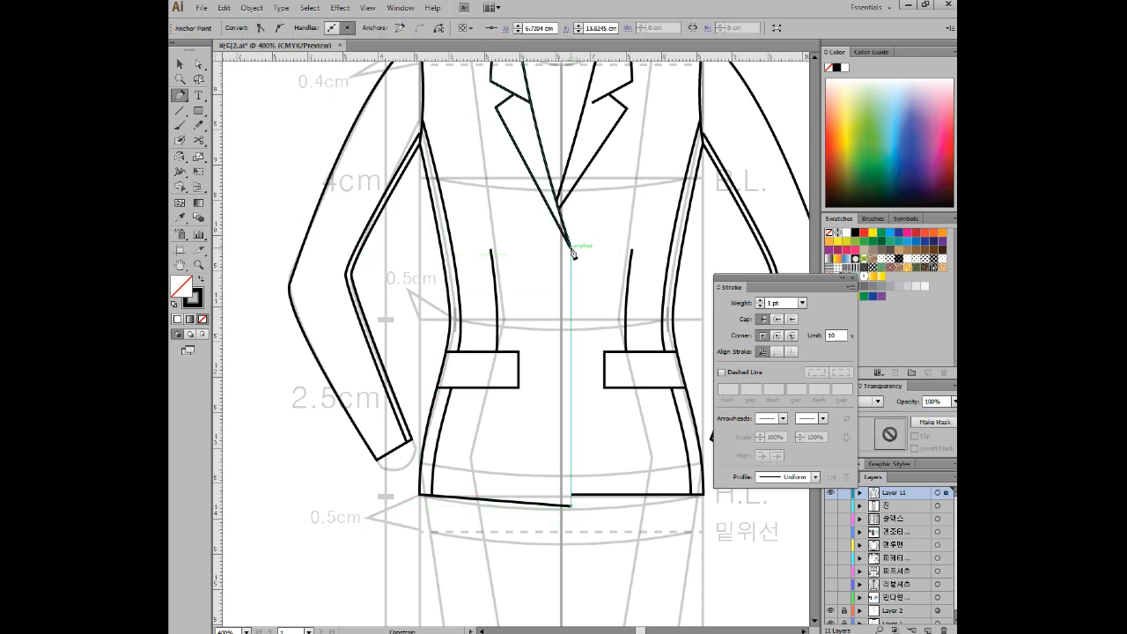
ctrl+click(599, 237)
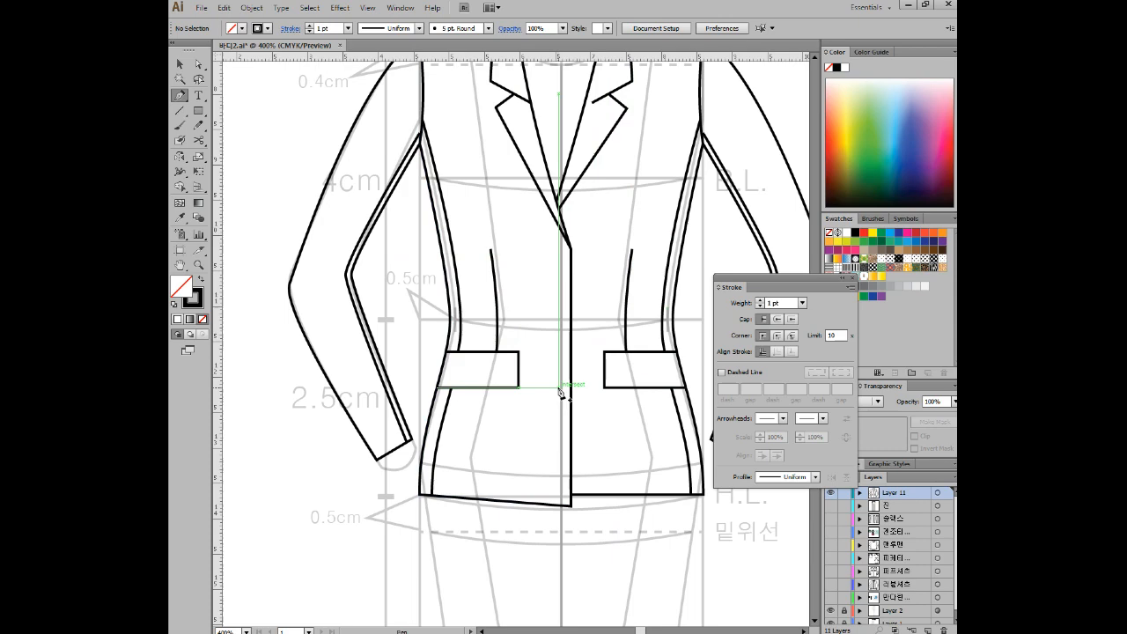
scroll(582, 302, up, 3)
scroll(582, 302, down, 4)
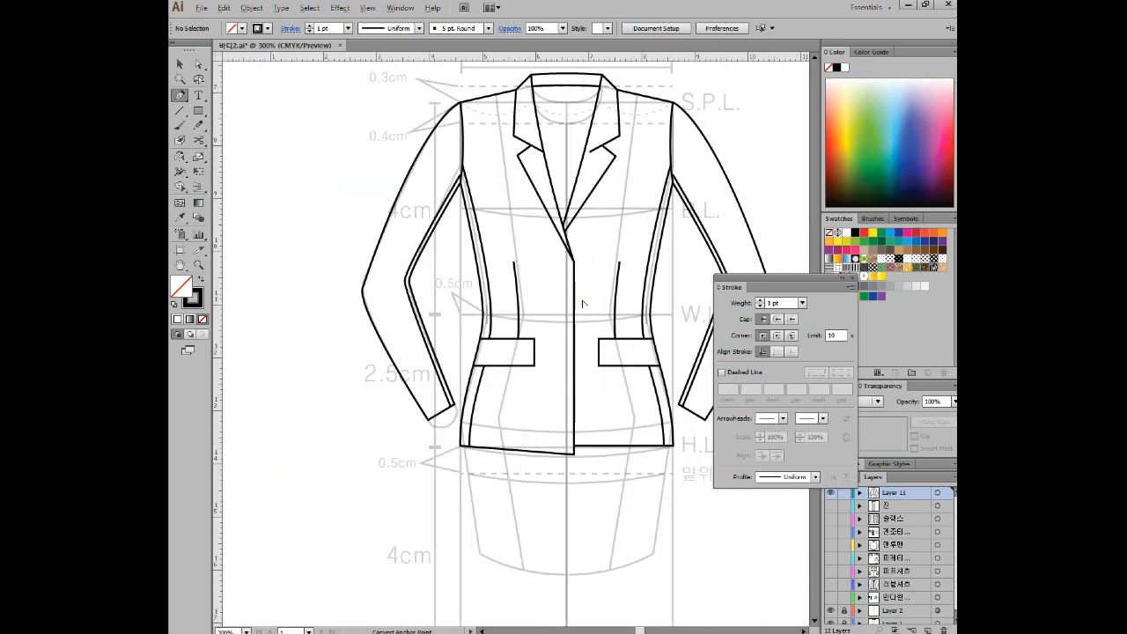
Step: Raise the corner where the left front hem meets the straight front edge slightly to reduce the hem's slope, and deselect
scroll(619, 392, down, 1)
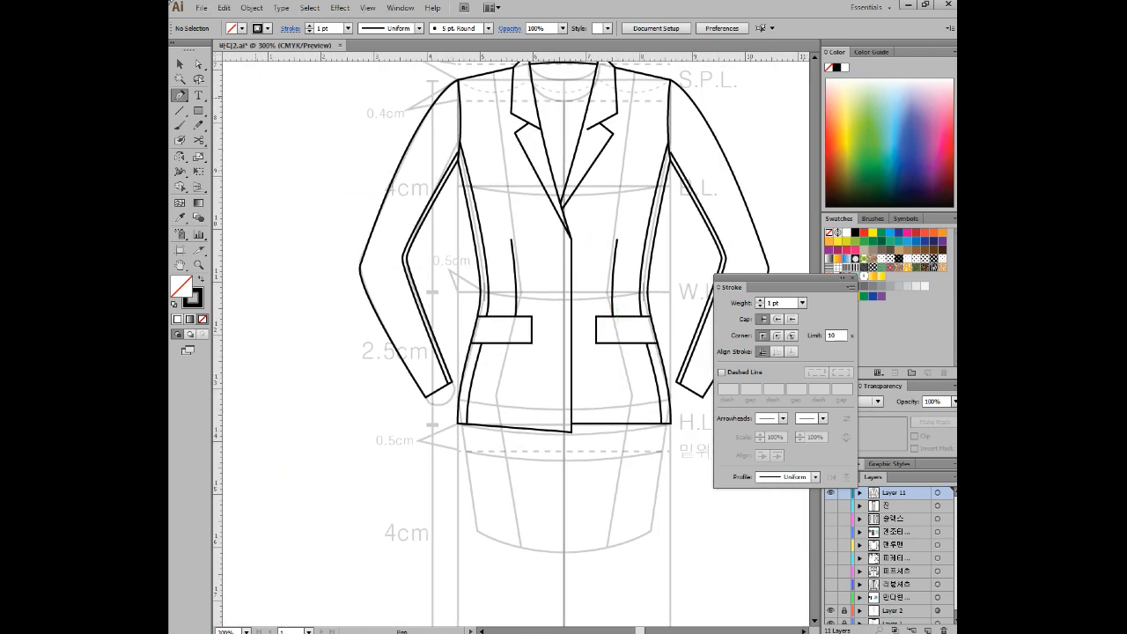
click(199, 64)
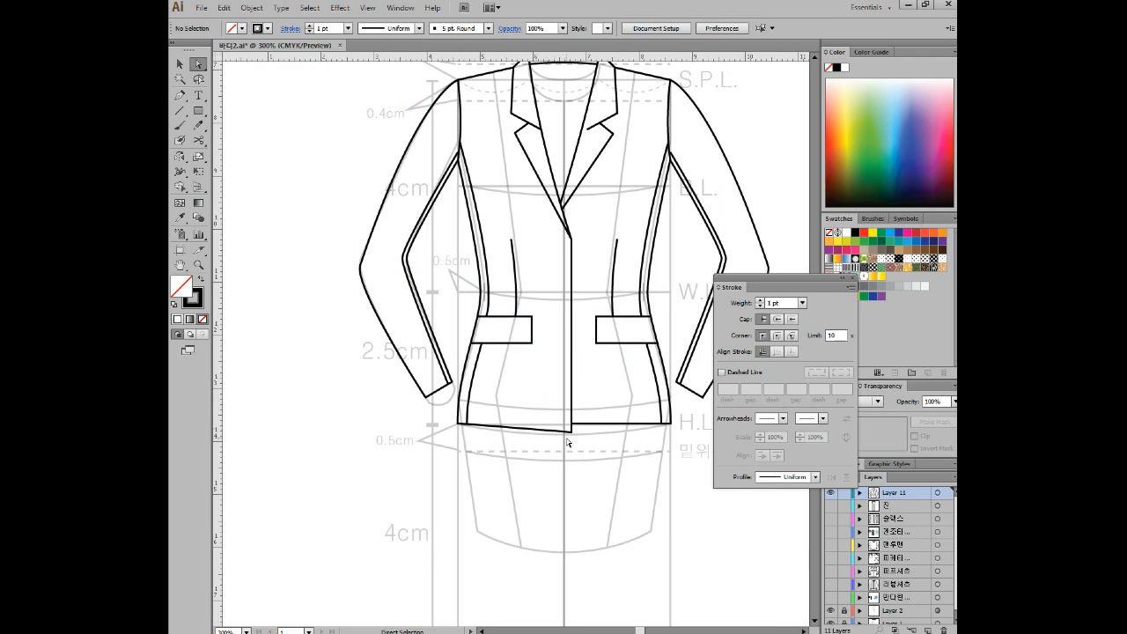
drag(575, 433, 591, 404)
scroll(565, 436, up, 5)
click(614, 397)
scroll(593, 396, down, 4)
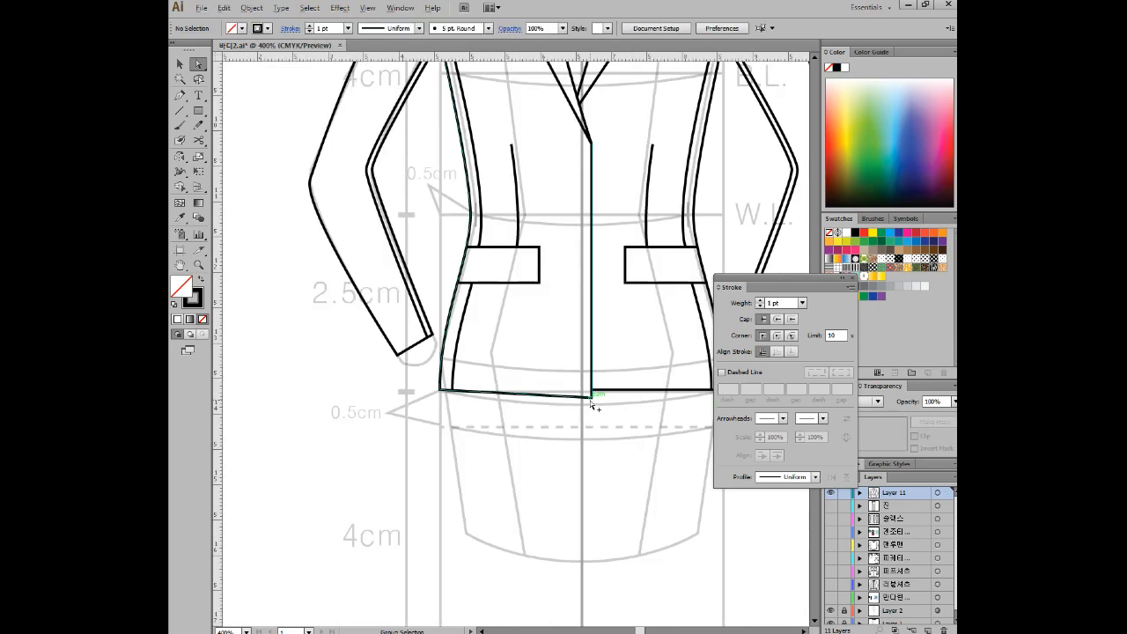
Step: Draw a small round button with the Ellipse tool, black fill and no stroke, just below the lapel tip beside the front edge
scroll(591, 400, down, 1)
drag(634, 332, 575, 355)
drag(199, 110, 237, 140)
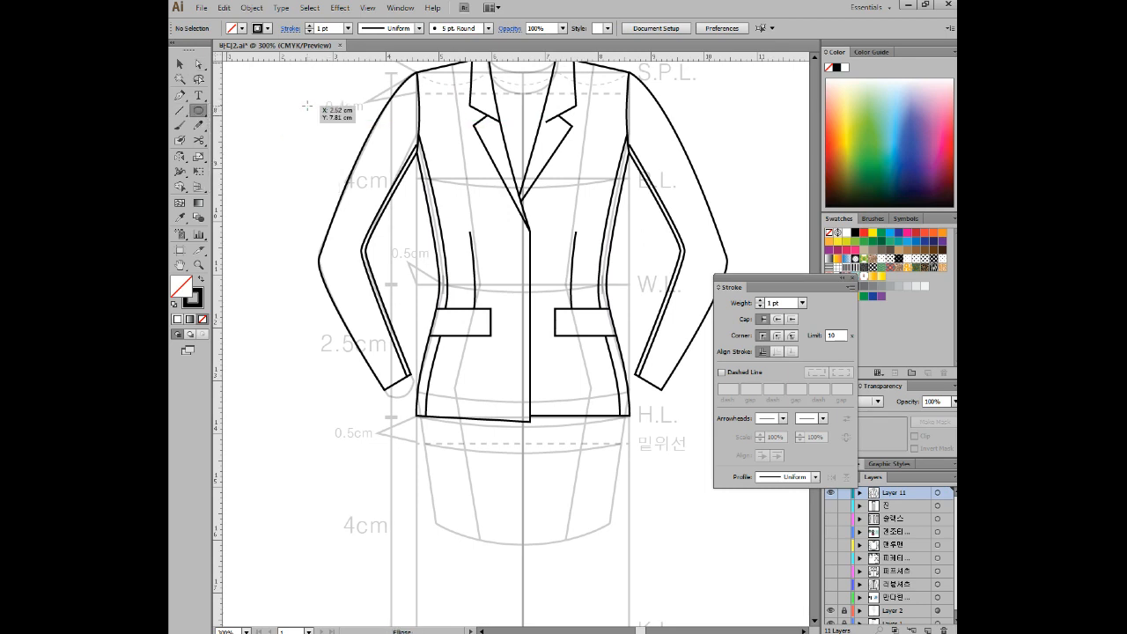
key(shift+x)
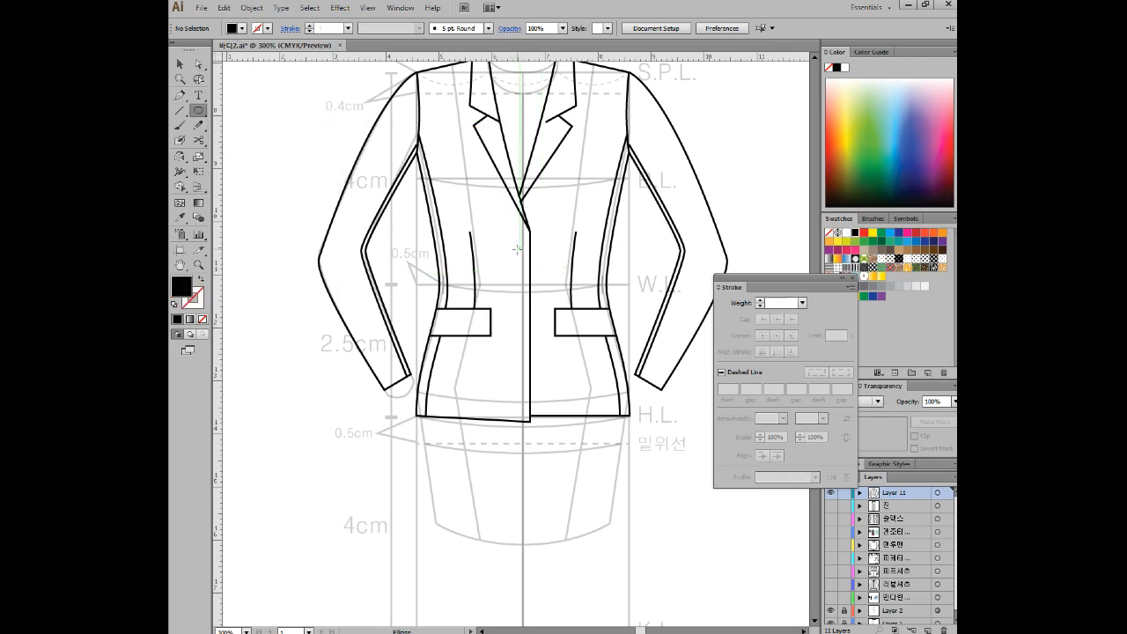
drag(511, 237, 526, 253)
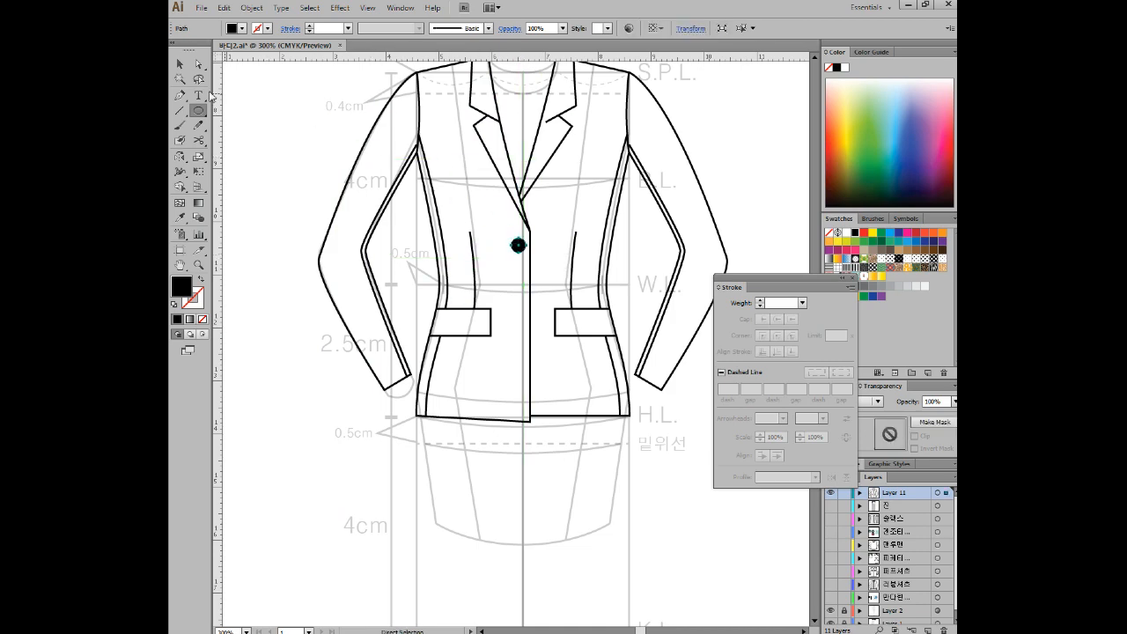
Step: Nudge the button up, copy it straight down to pocket level, and repeat the copy once for a third evenly spaced button near the hem
key(v)
scroll(540, 284, up, 1)
scroll(540, 284, up, 1)
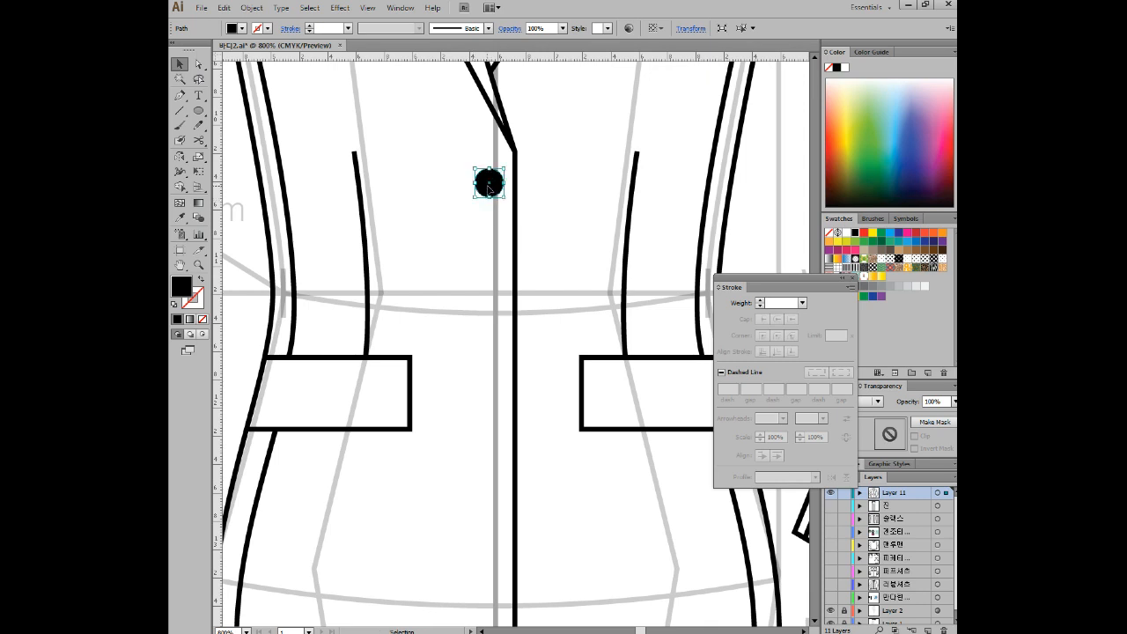
drag(489, 185, 483, 367)
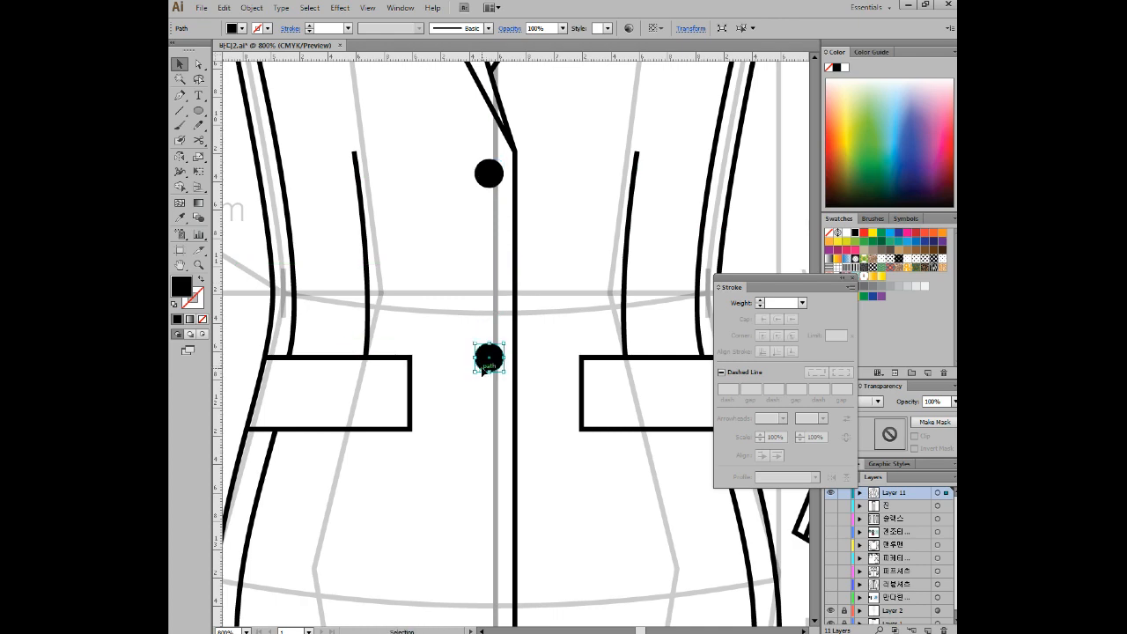
key(ctrl+d)
click(467, 464)
scroll(474, 462, down, 2)
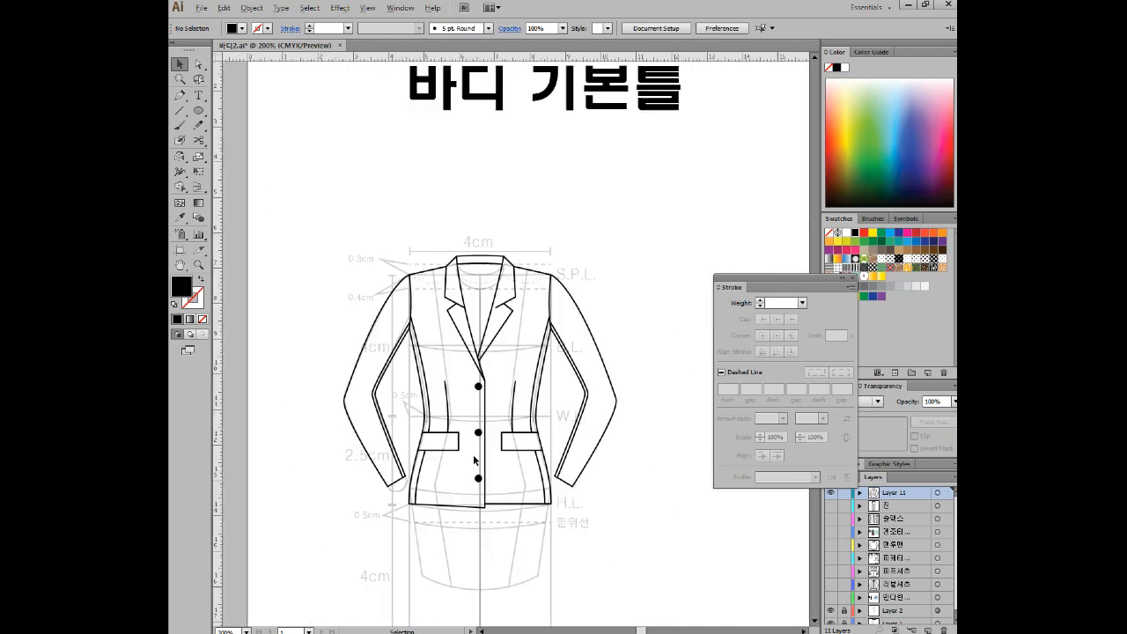
Step: Draw a vertical center back line with the Line Segment tool from the back neckline down to the lapel crossing, and deselect
drag(541, 388, 561, 307)
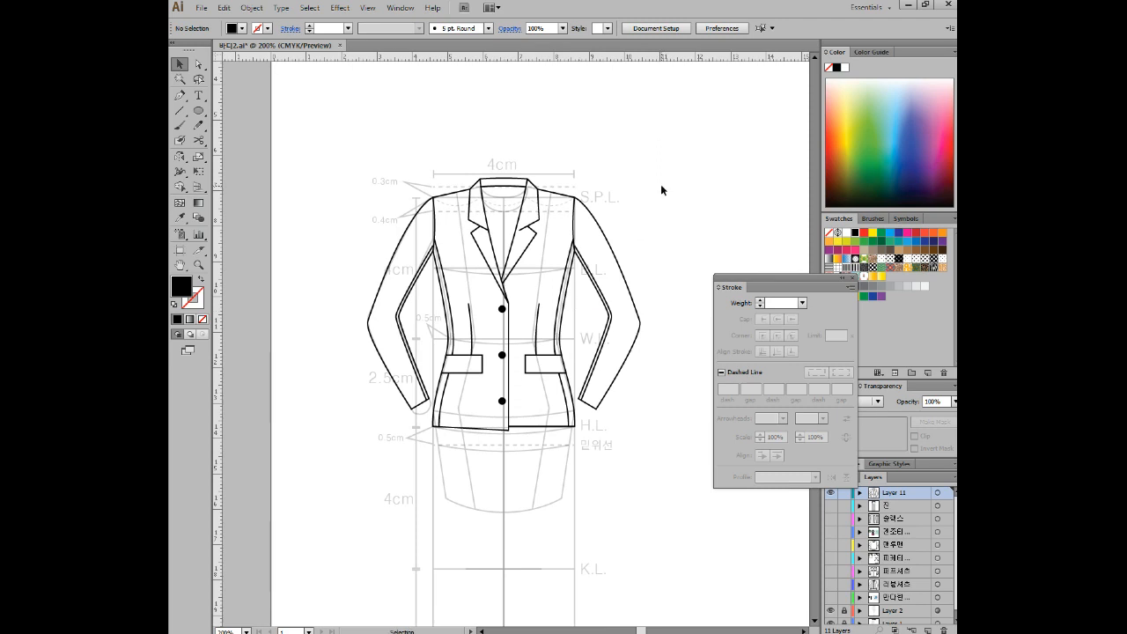
scroll(492, 204, up, 1)
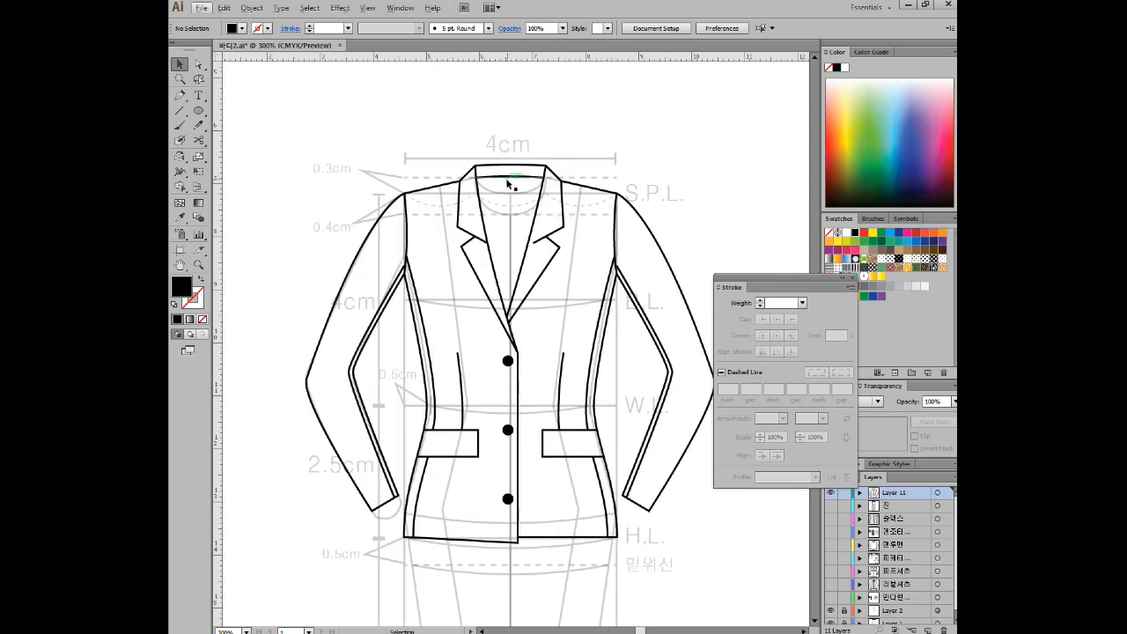
click(180, 110)
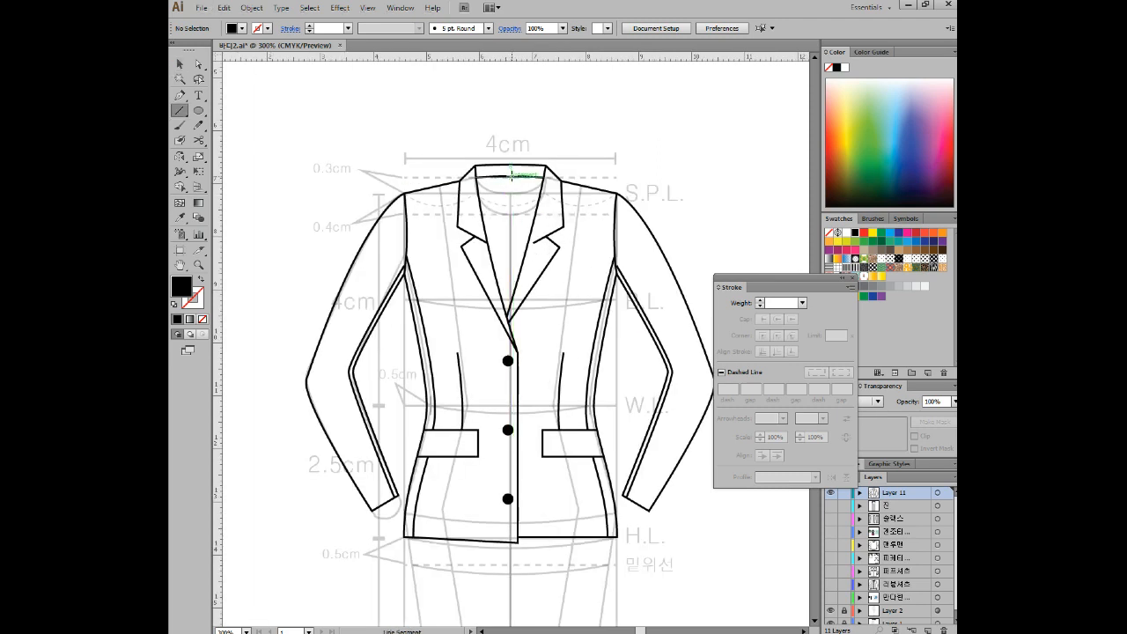
drag(511, 174, 511, 303)
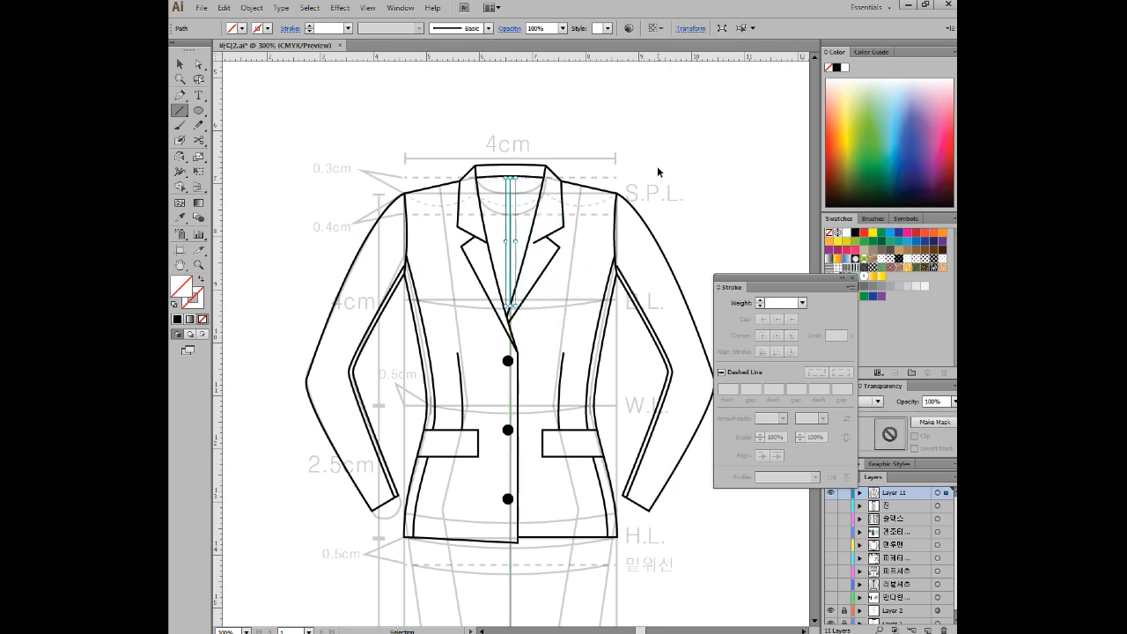
ctrl+click(660, 159)
Step: Give the center back line inside the neck opening a black 1 pt stroke and deselect it
click(182, 63)
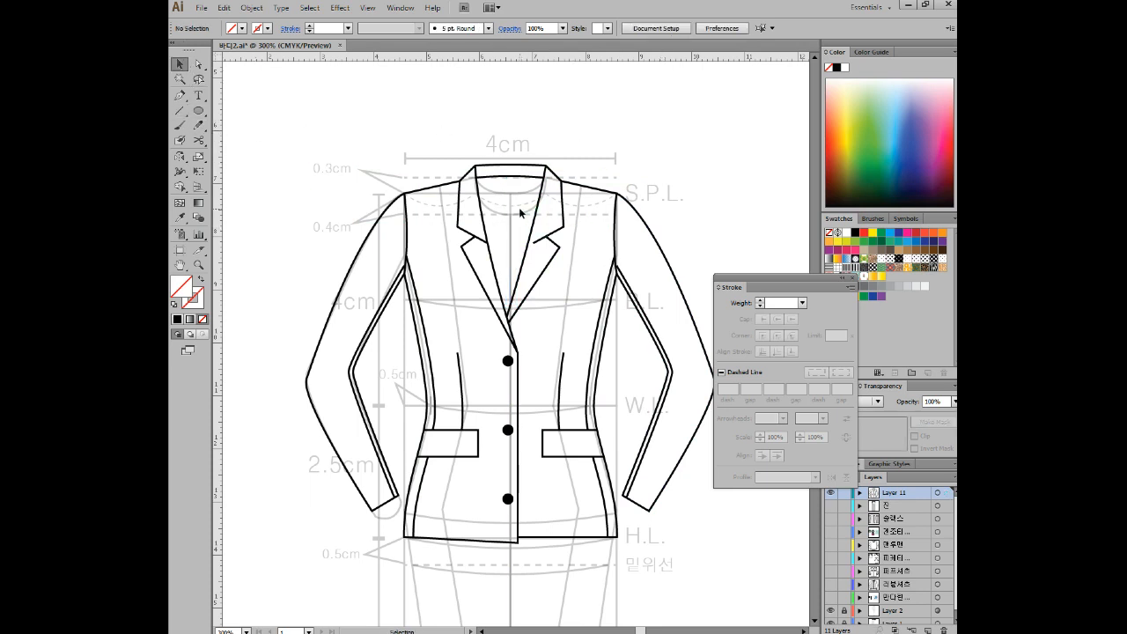
drag(518, 220, 520, 218)
click(268, 28)
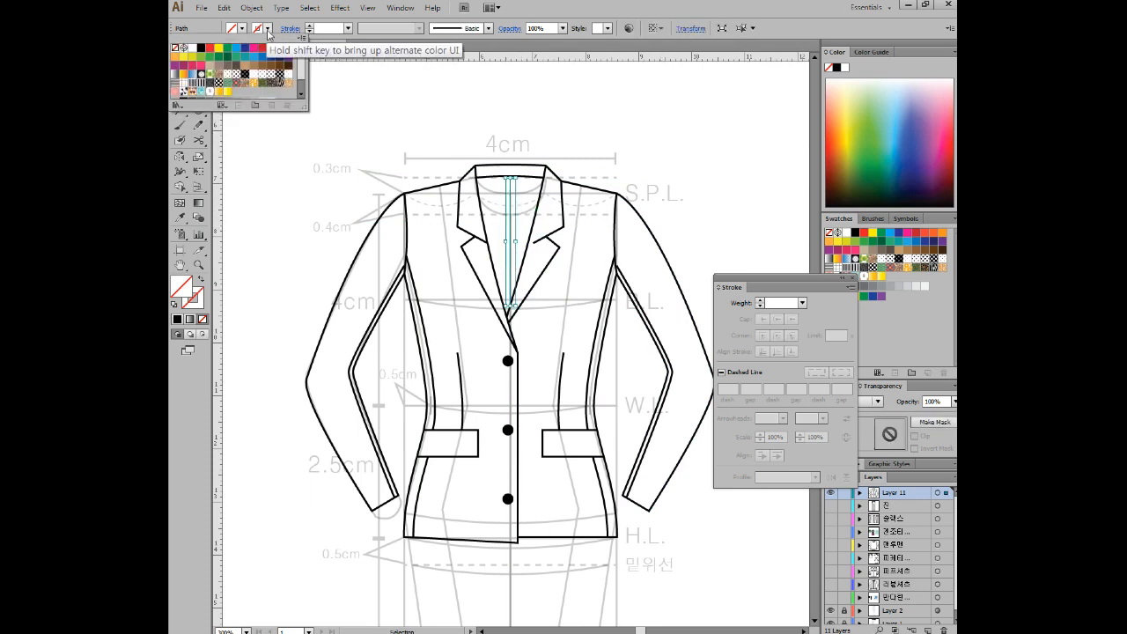
click(201, 48)
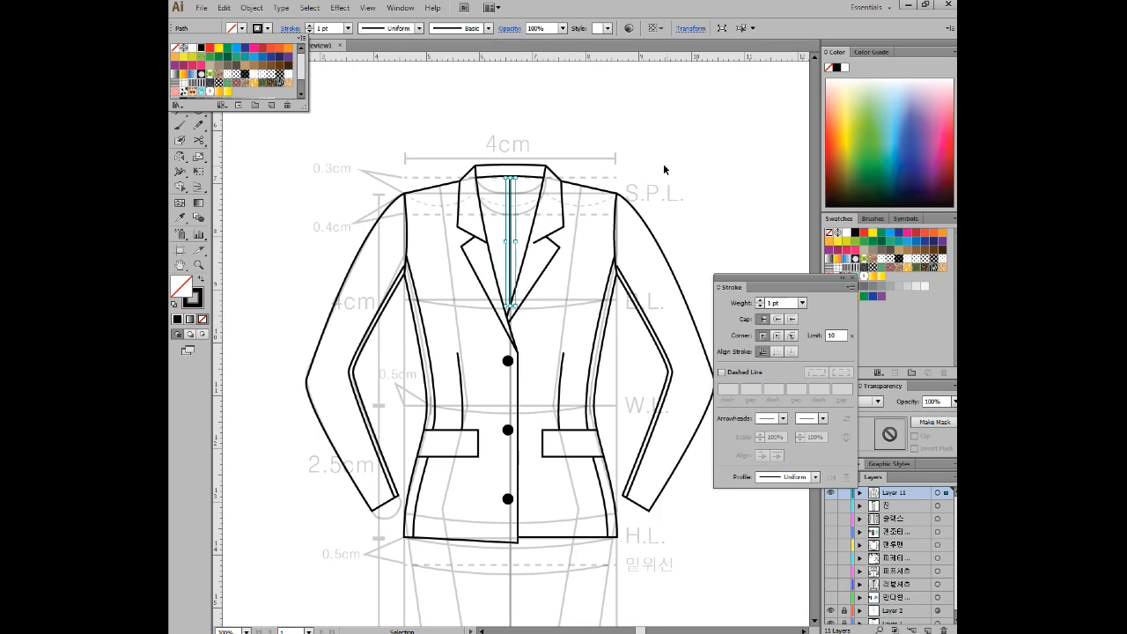
click(674, 131)
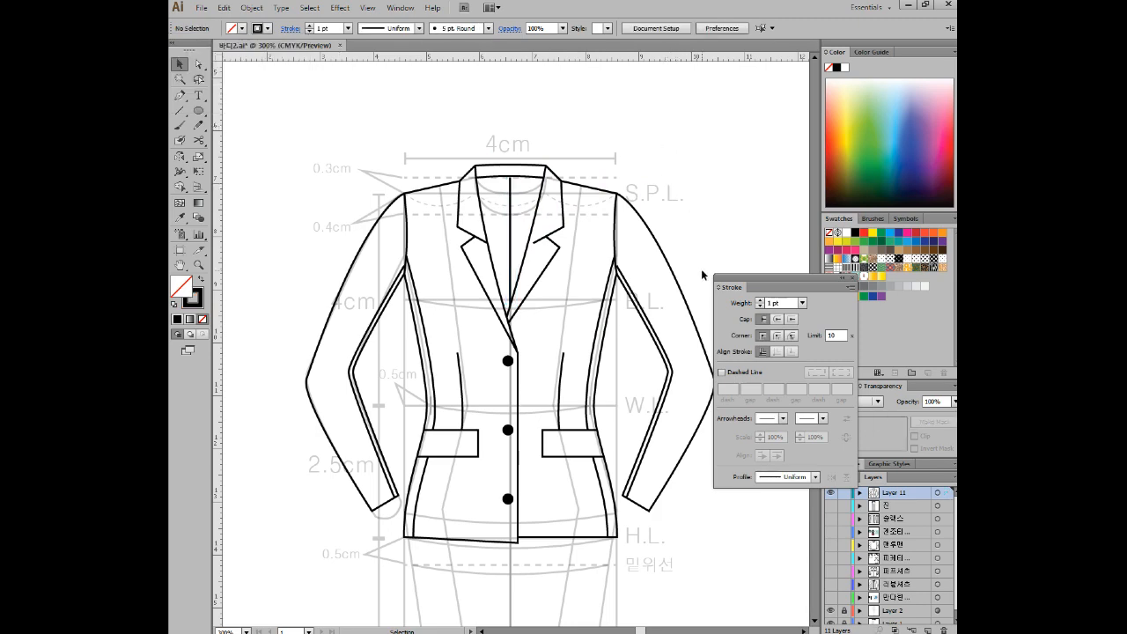
Step: Set the stroke weight of both waist darts, both upper side panel seams and the lower left panel seam to 0.75 pt, and deselect
scroll(523, 329, up, 2)
scroll(523, 329, down, 1)
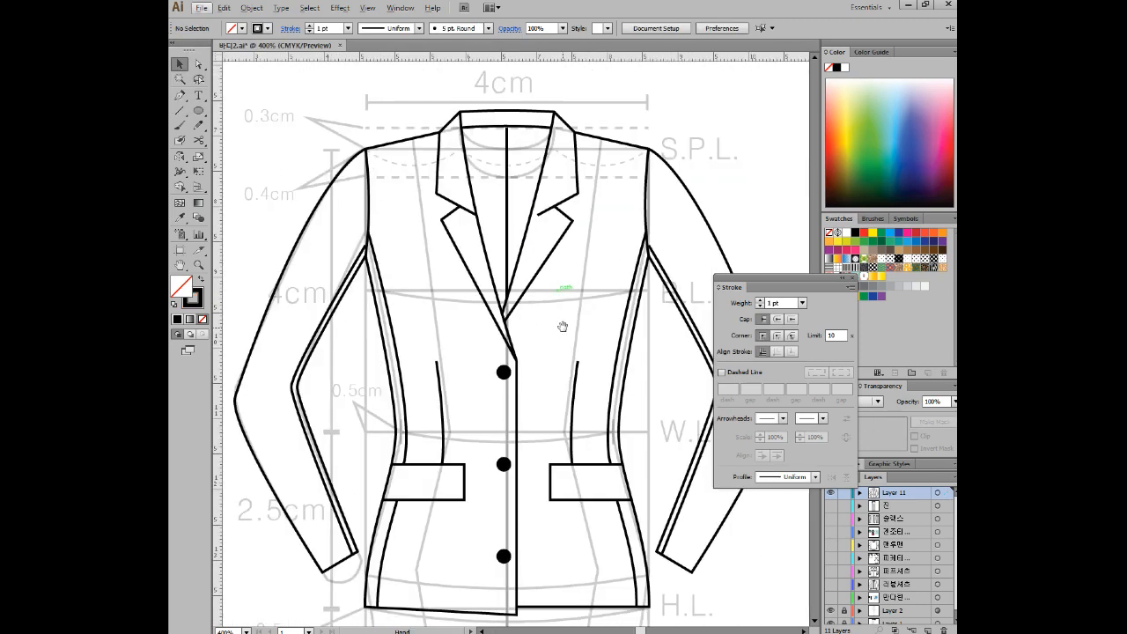
drag(563, 329, 562, 319)
scroll(566, 267, down, 2)
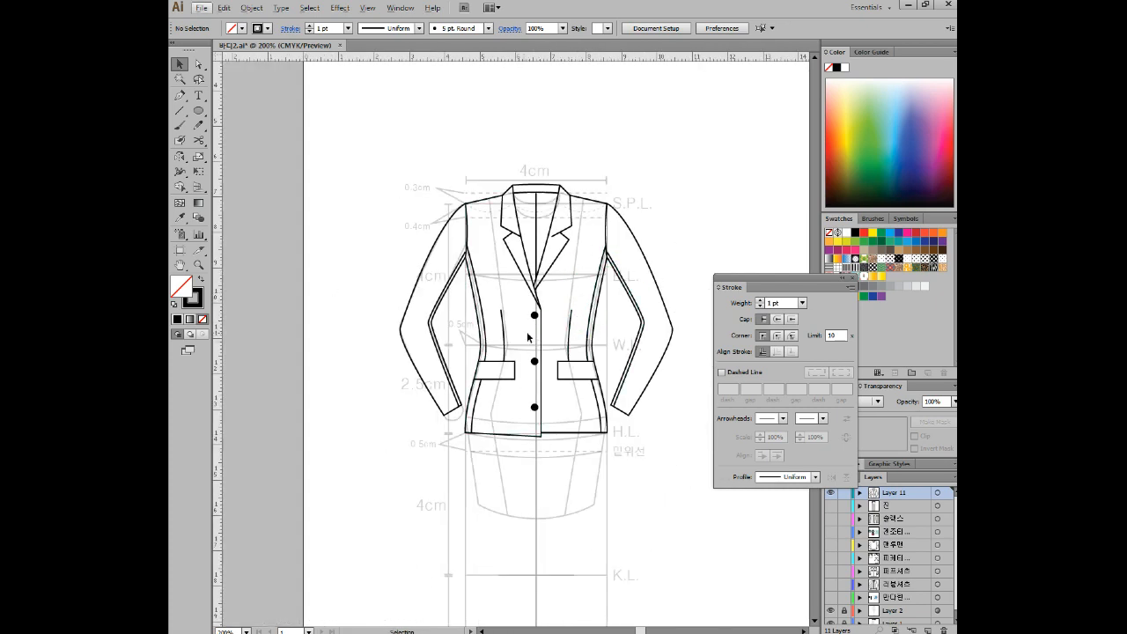
scroll(528, 346, up, 2)
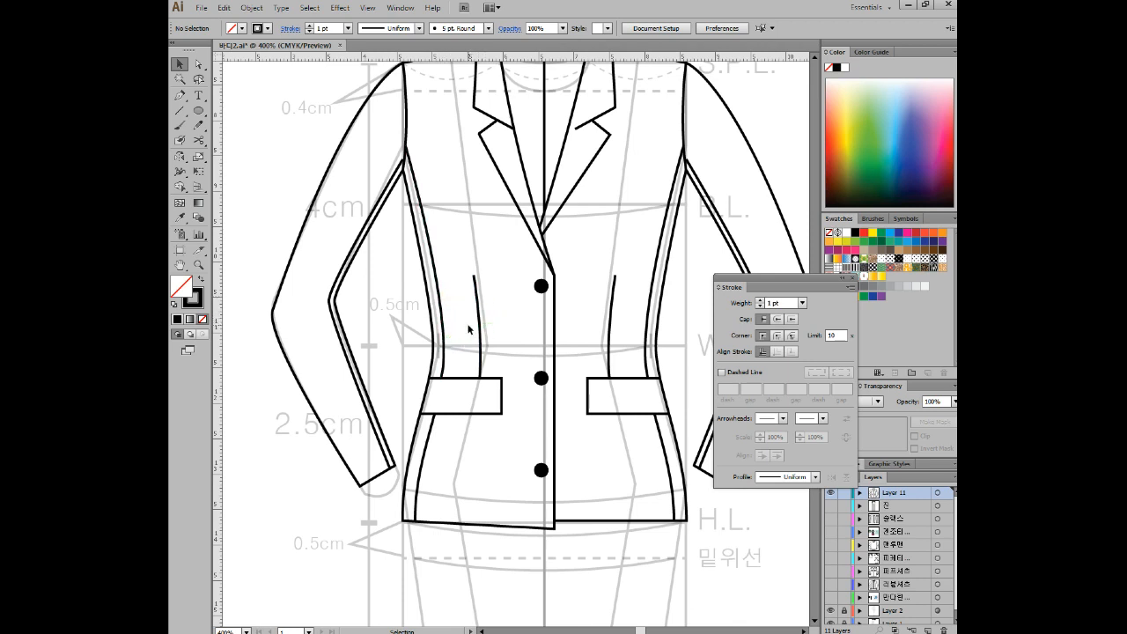
click(452, 360)
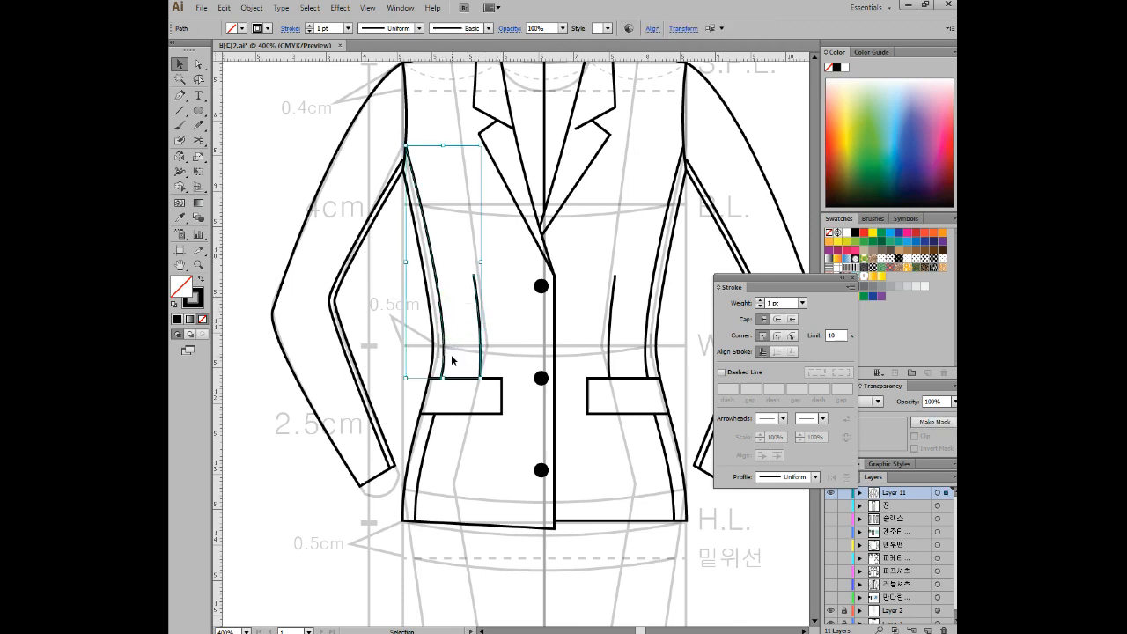
shift+click(421, 464)
shift+click(613, 325)
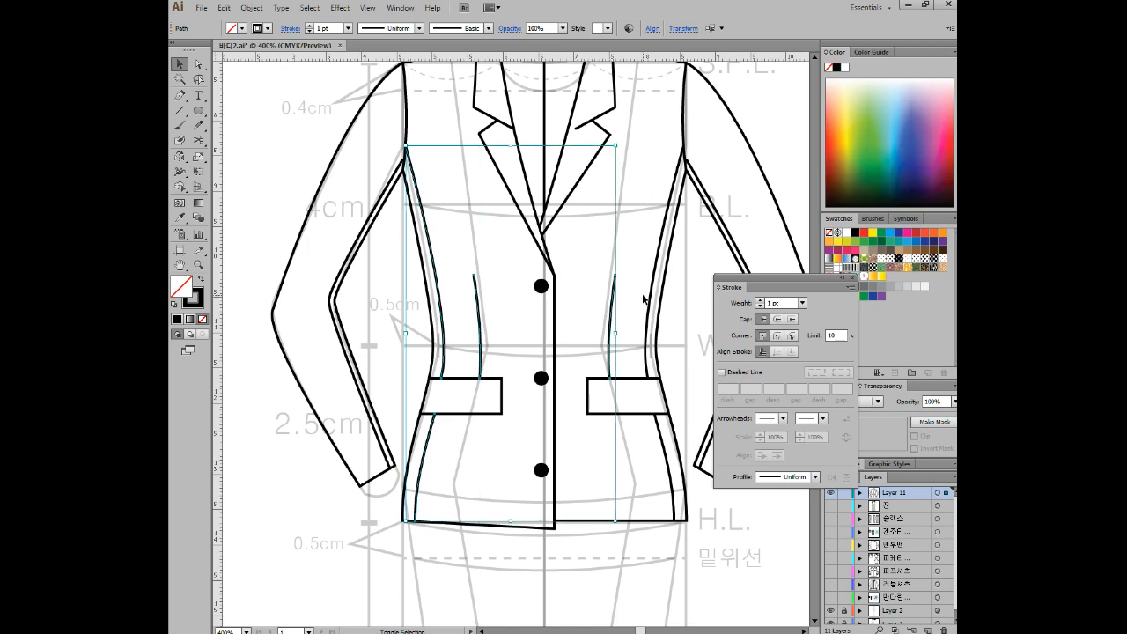
shift+click(651, 299)
click(349, 28)
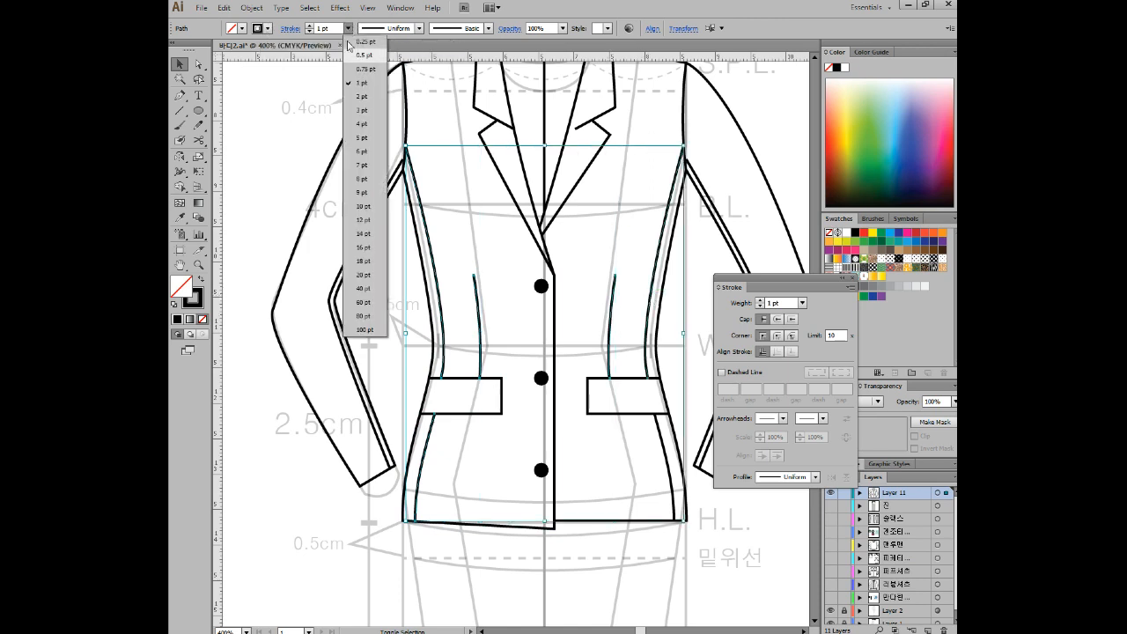
click(369, 70)
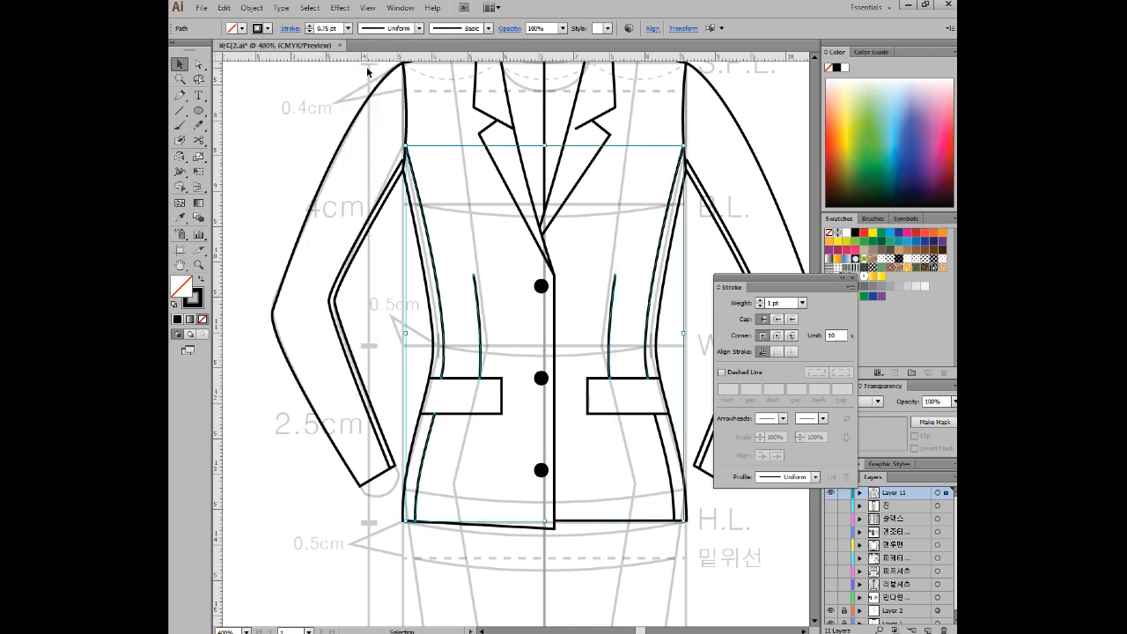
click(471, 245)
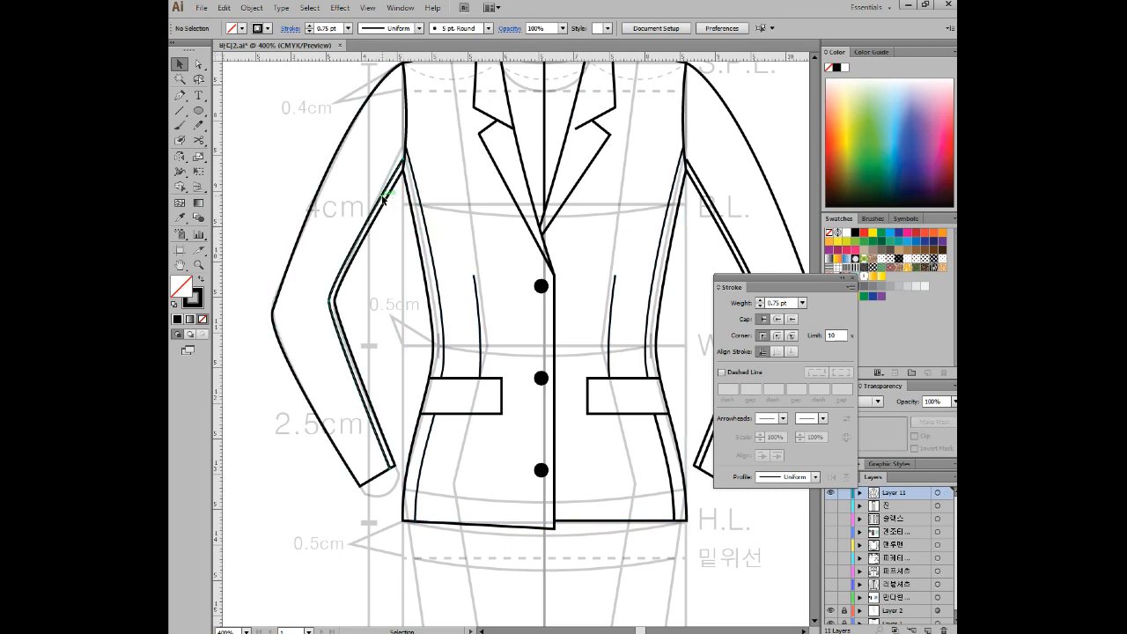
Step: Set the stroke weight of the inner seam lines on both sleeves to 0.75 pt and deselect them
click(382, 200)
shift+click(715, 206)
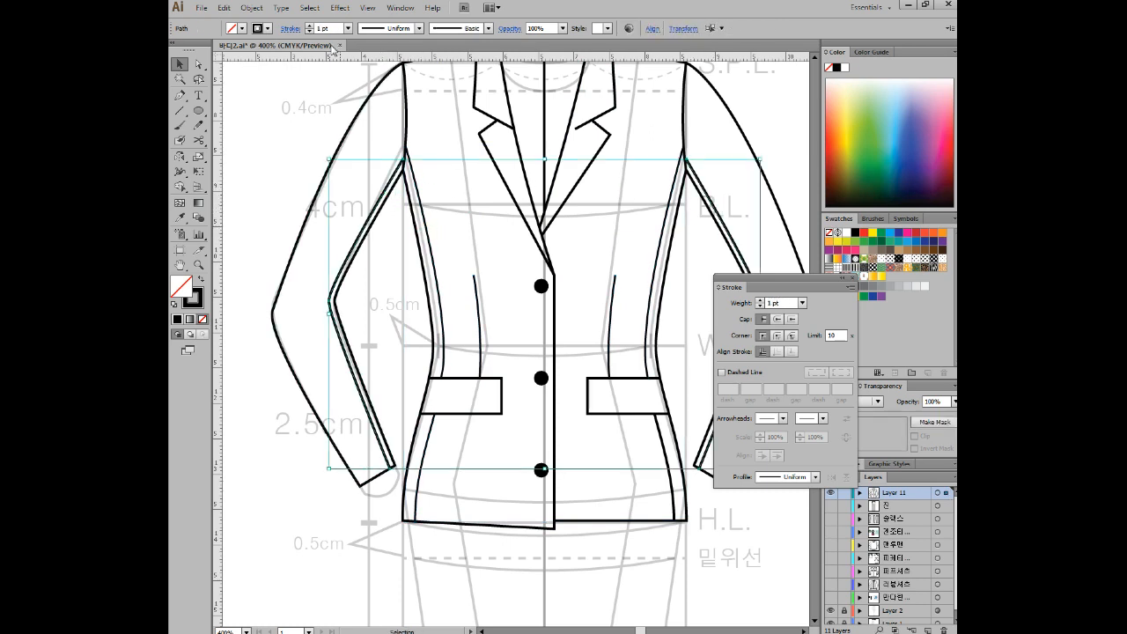
click(348, 28)
click(361, 70)
click(275, 159)
scroll(607, 482, down, 1)
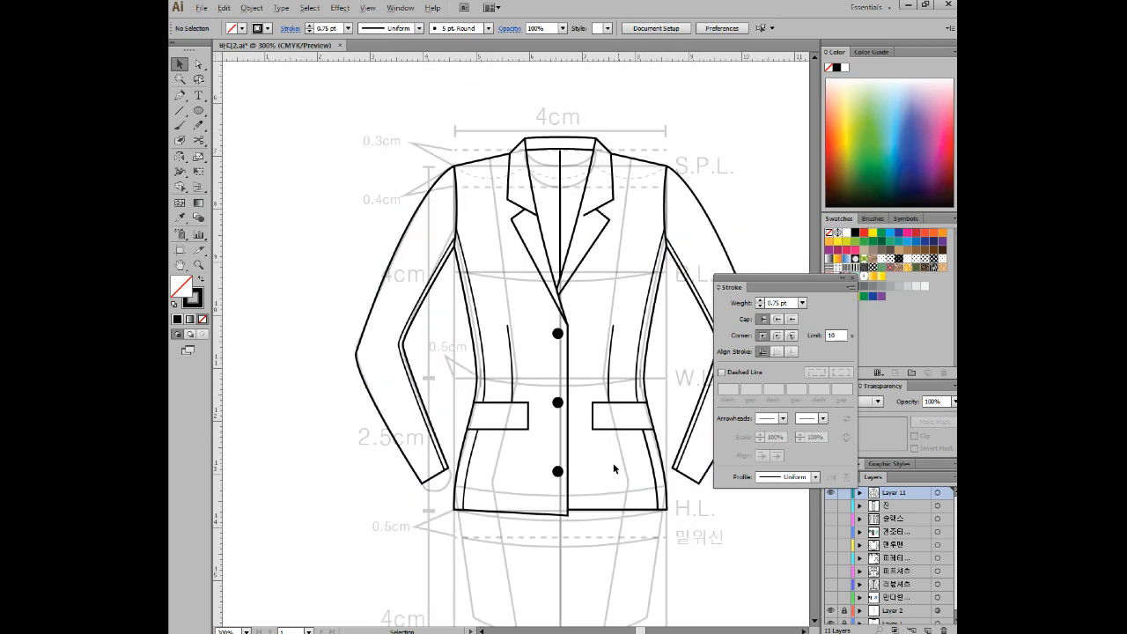
Step: Set the stroke weight of the lower right side panel seam below the pocket flap to 0.75 pt, and deselect
drag(643, 369, 567, 349)
click(575, 460)
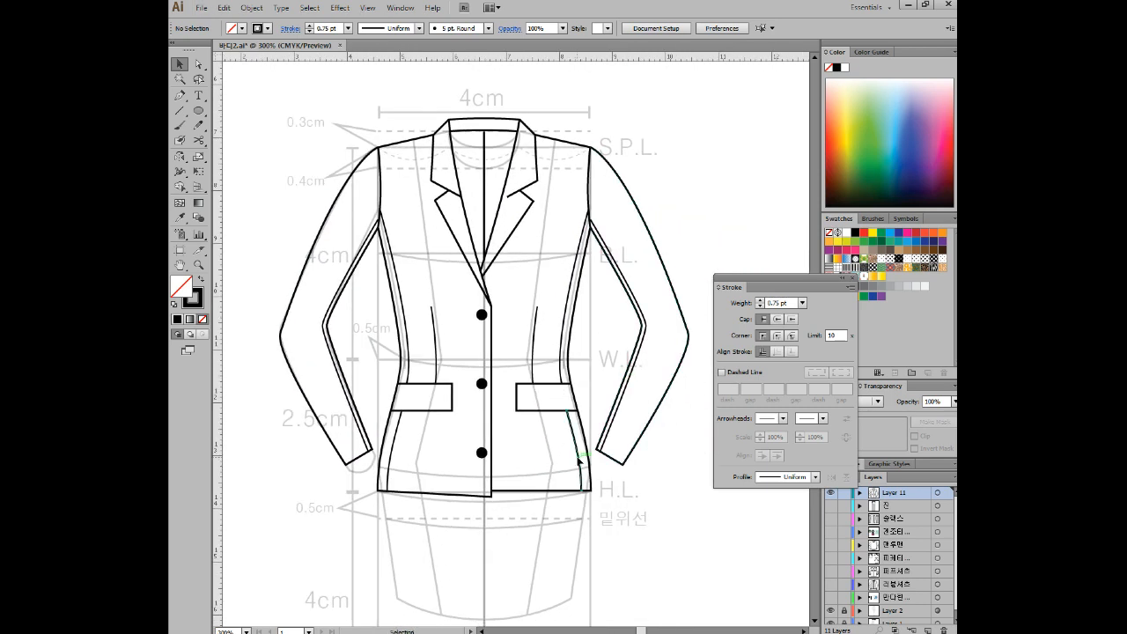
click(349, 28)
click(364, 70)
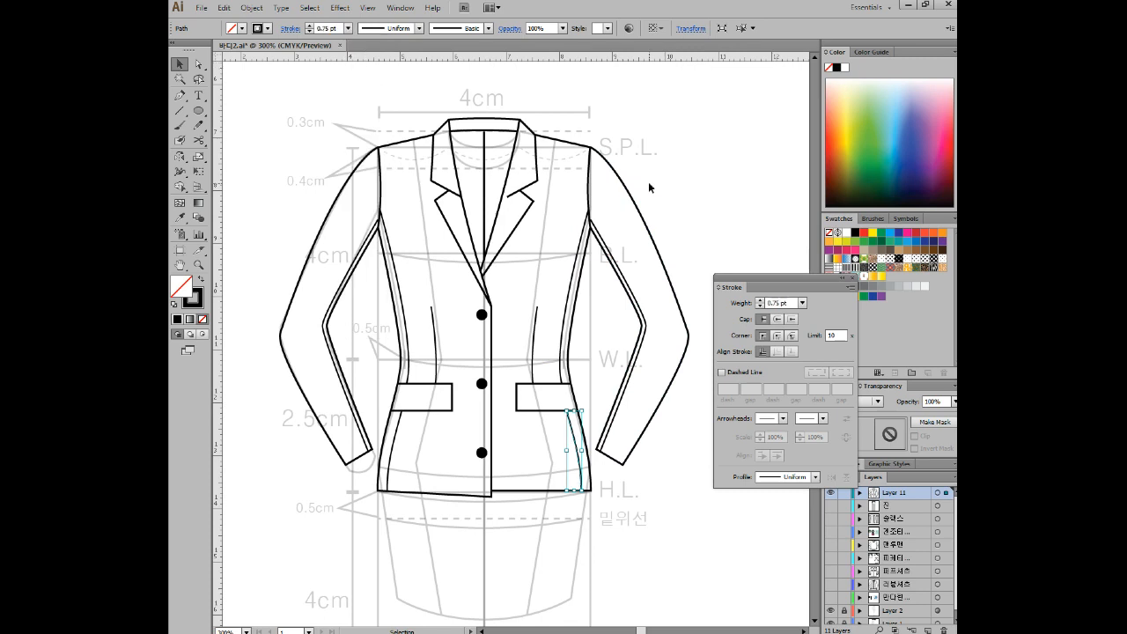
click(662, 142)
Step: Set the stroke weight of the center back line inside the neck opening to 0.75 pt
drag(495, 165, 497, 168)
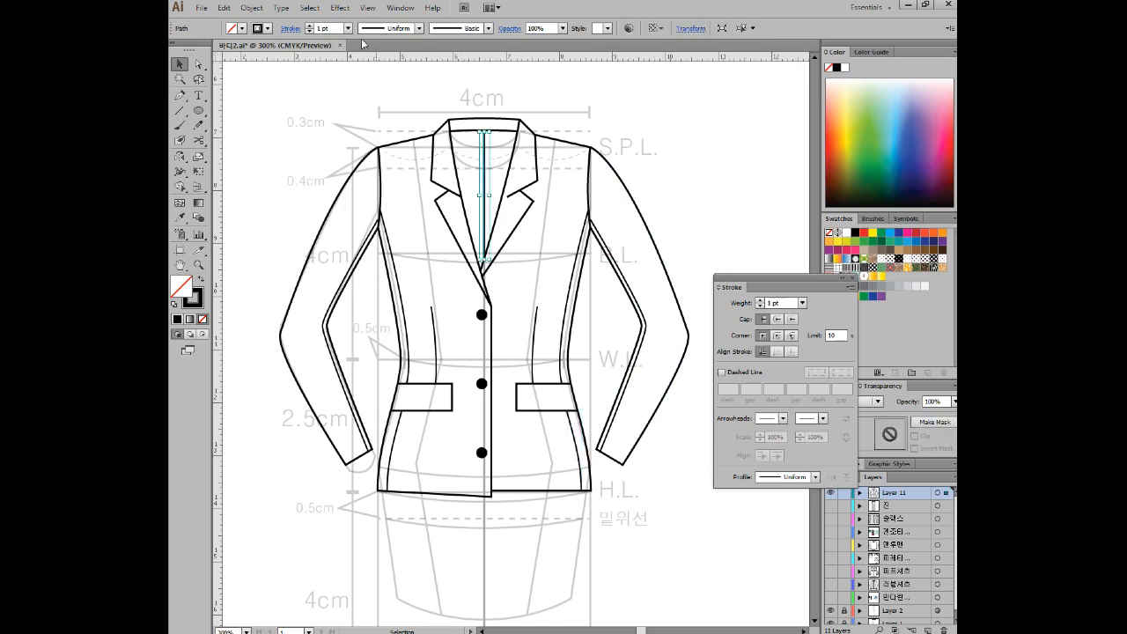
click(349, 28)
click(364, 70)
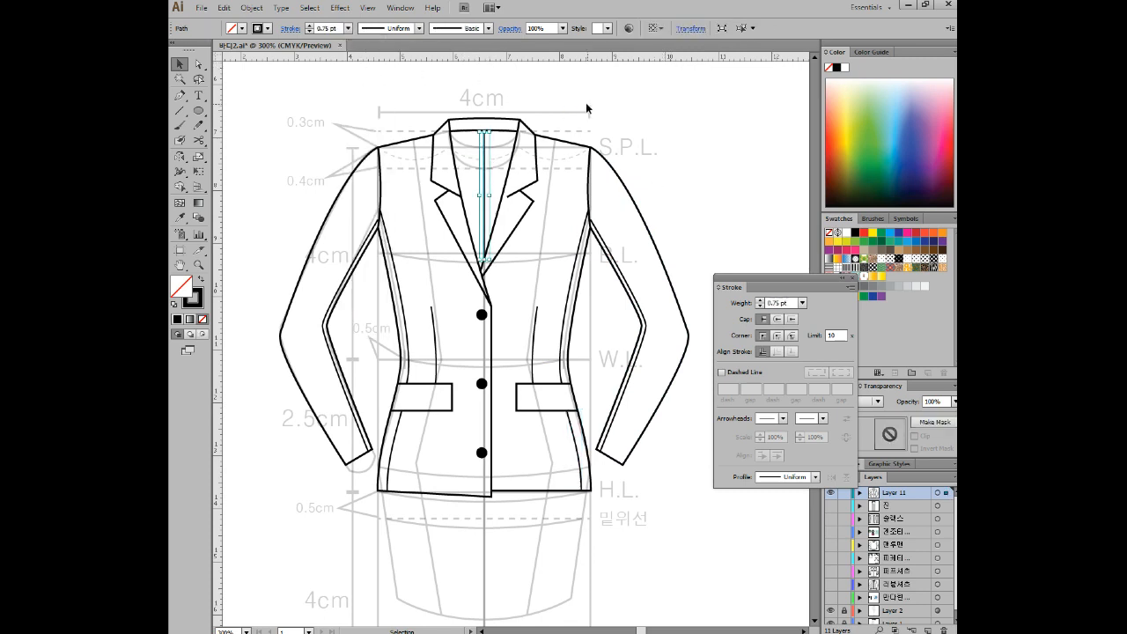